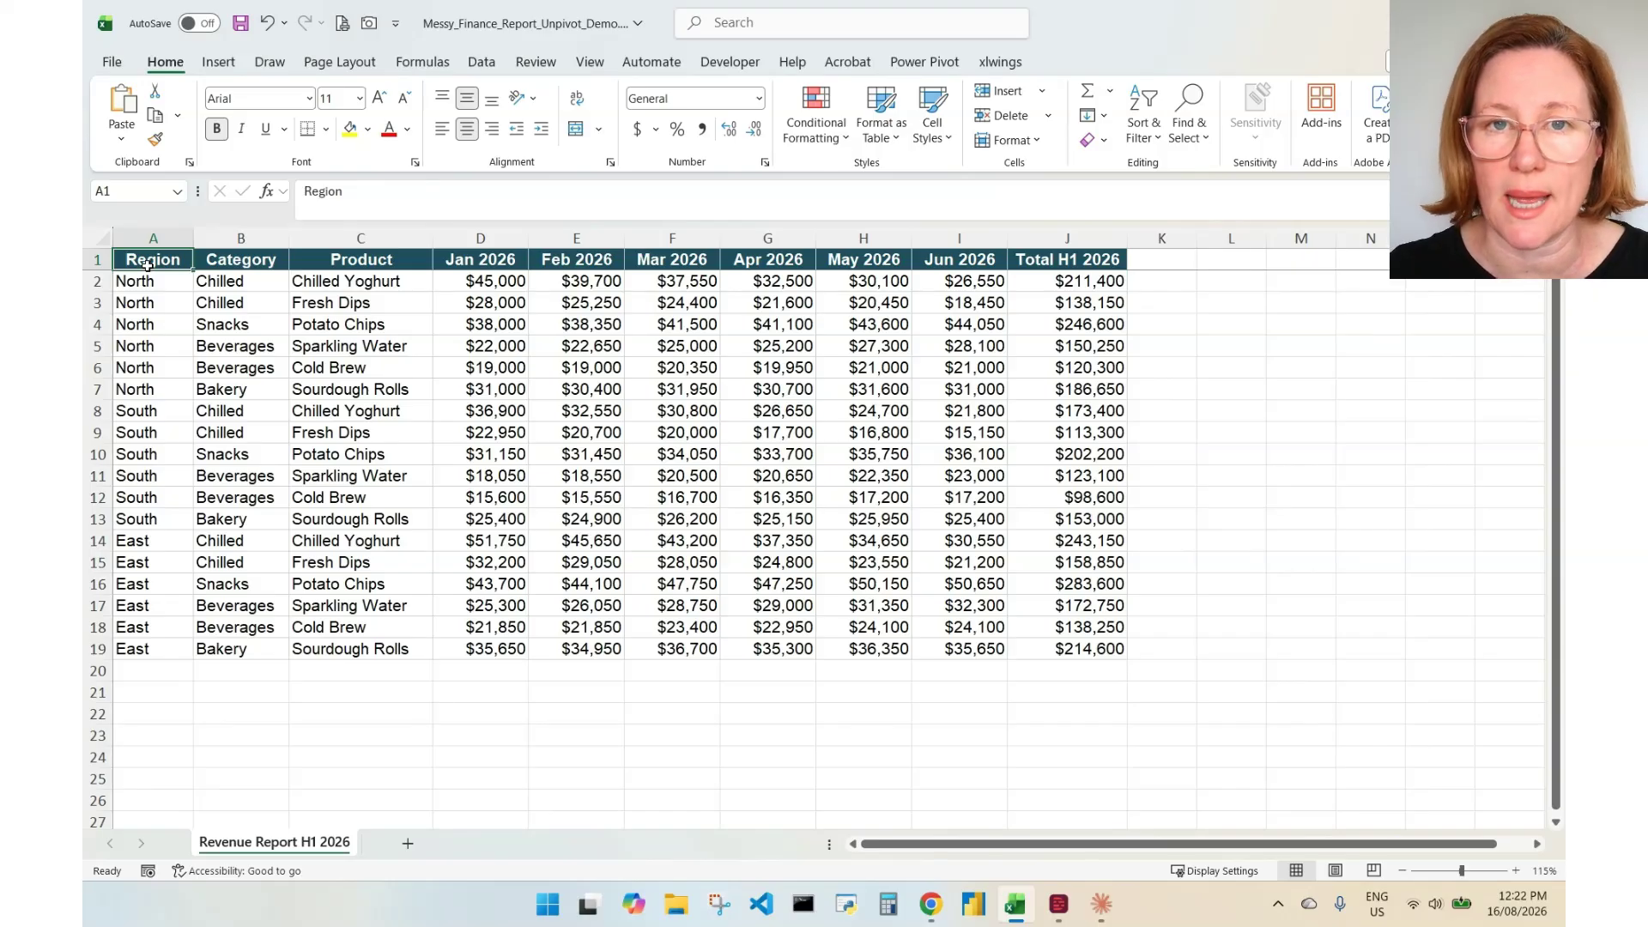
drag(147, 265, 1112, 260)
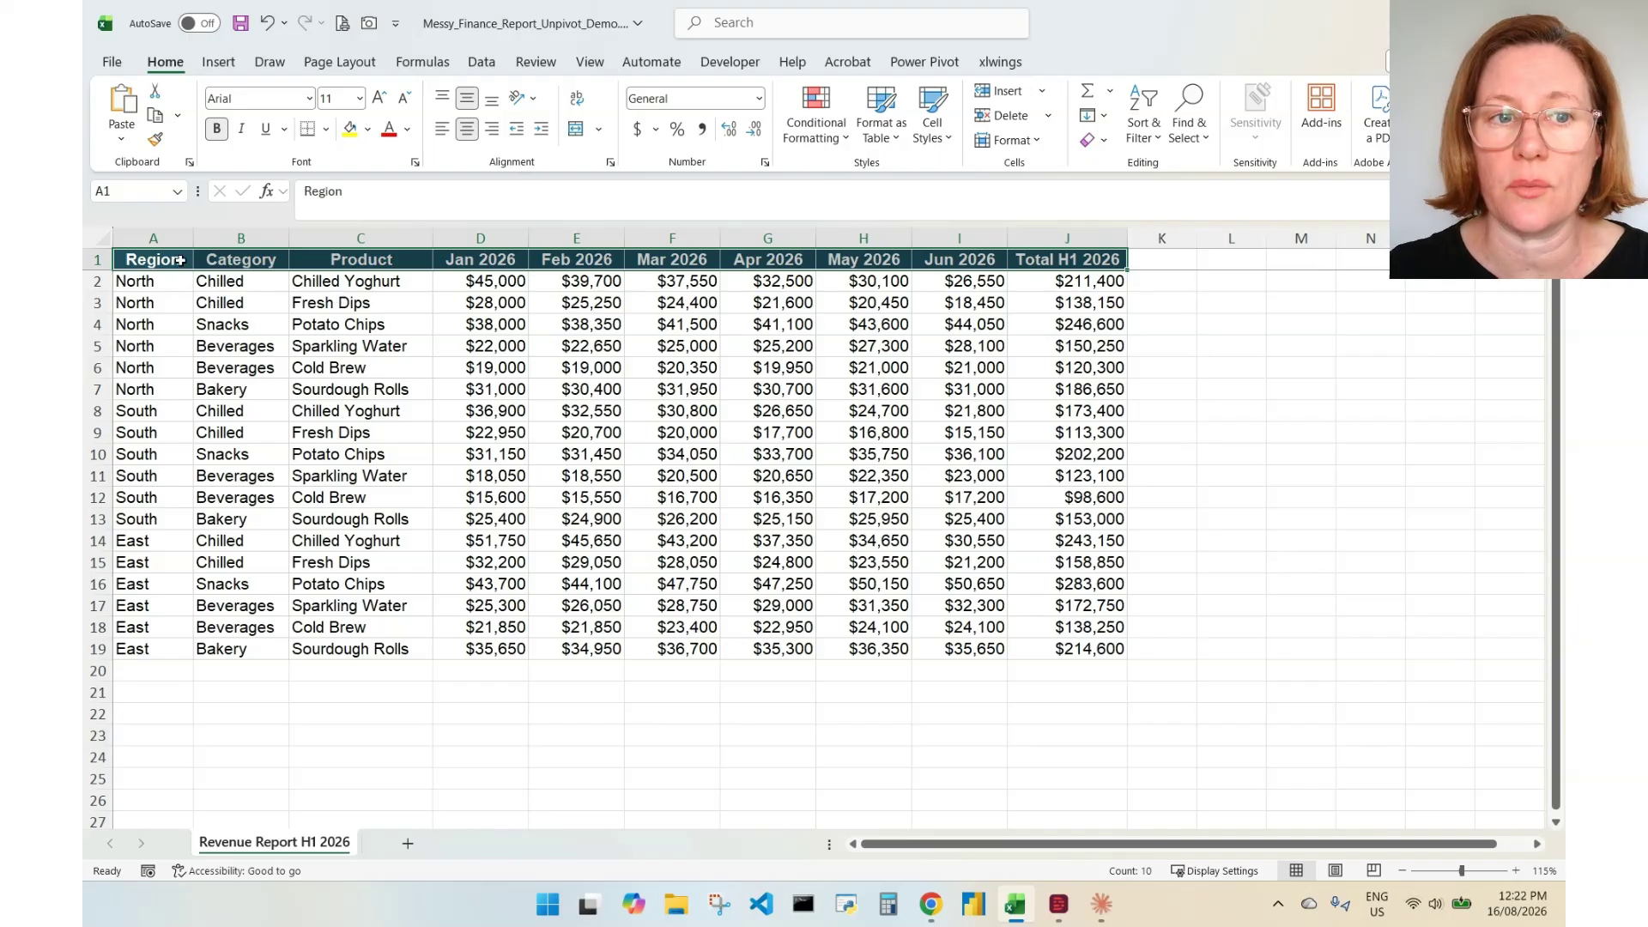
click(474, 263)
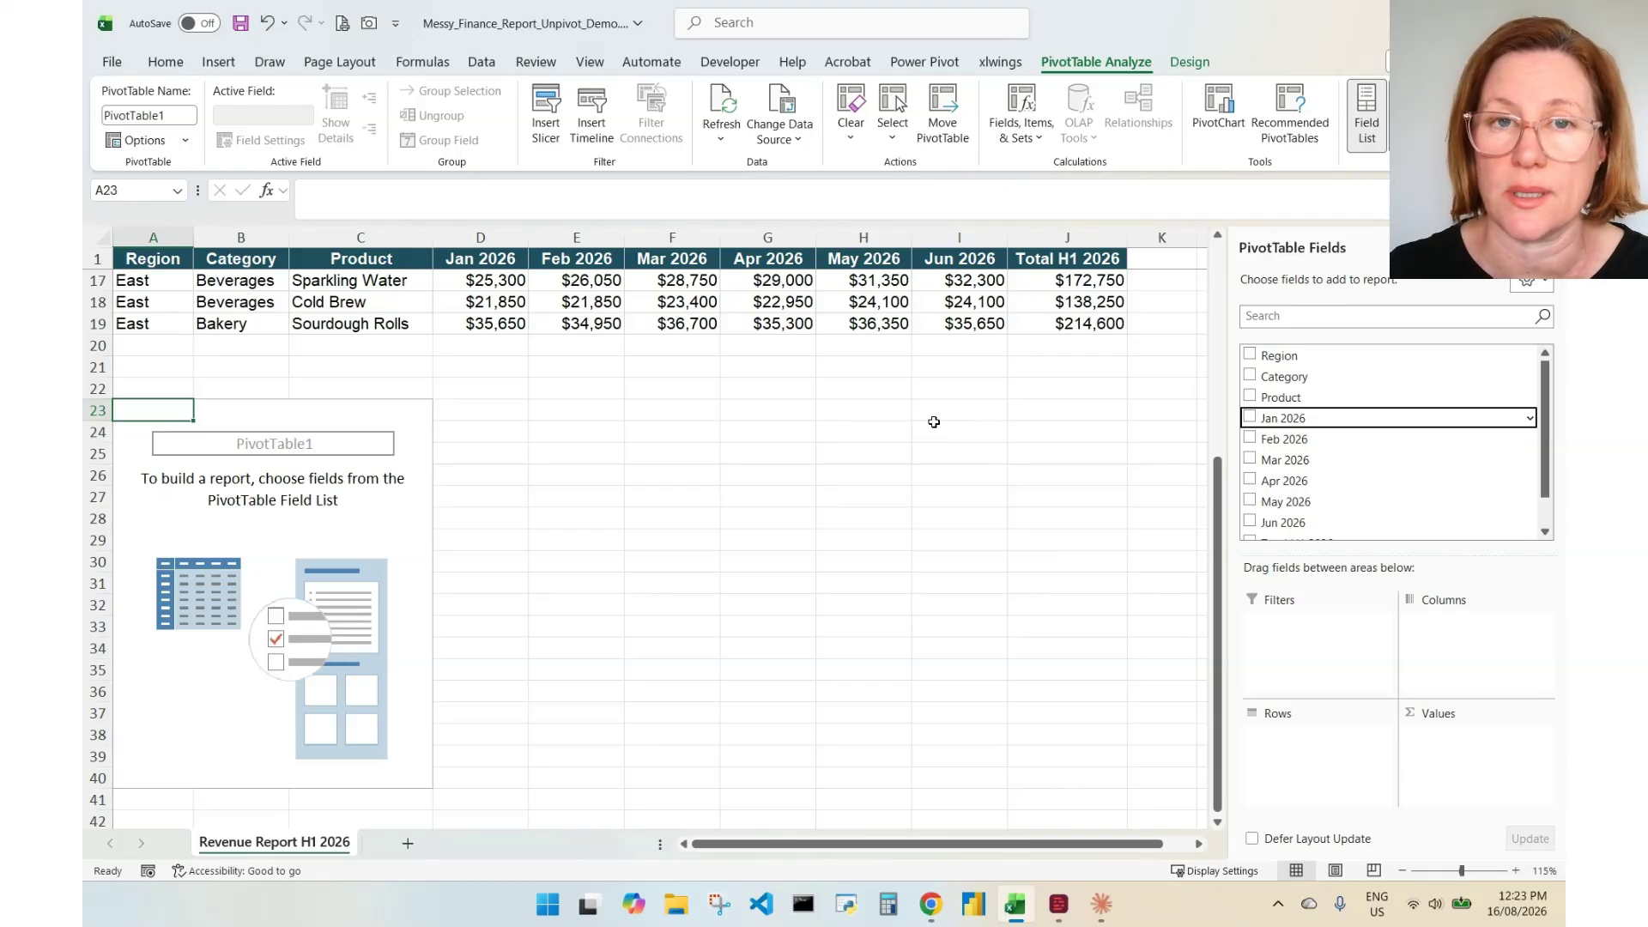
Step: Undo the insertion of the empty PivotTable below the revenue data
scroll(934, 422, up, 5)
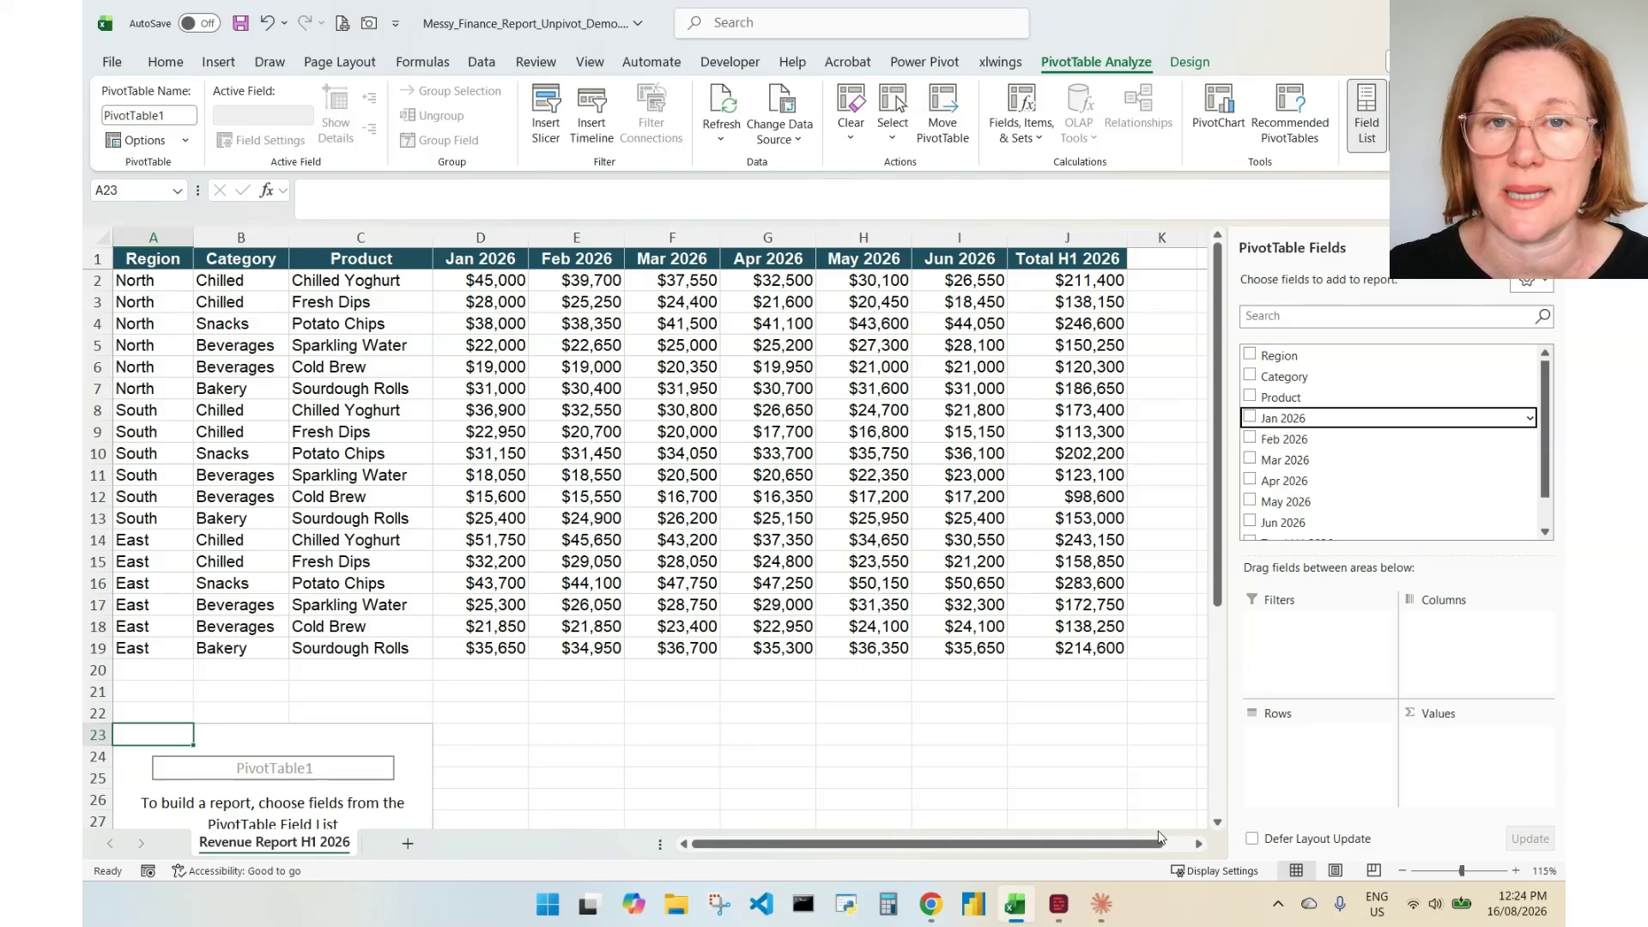
key(ctrl+z)
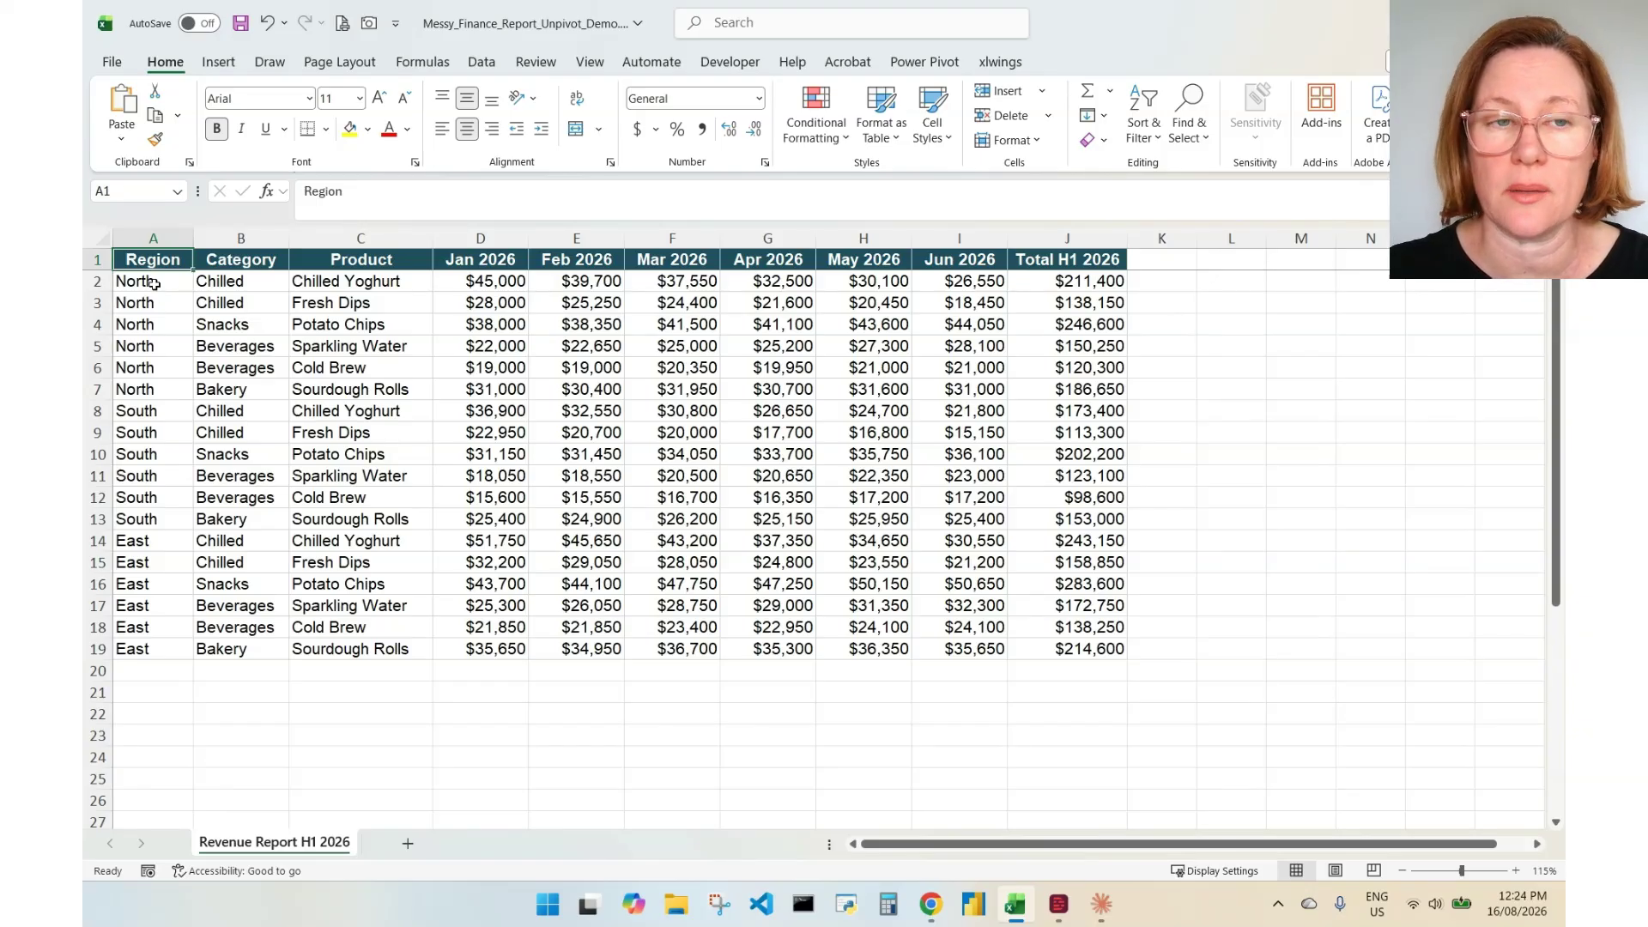
Step: Convert the revenue range A1:J19 into a table with headers and load it into Power Query
click(478, 65)
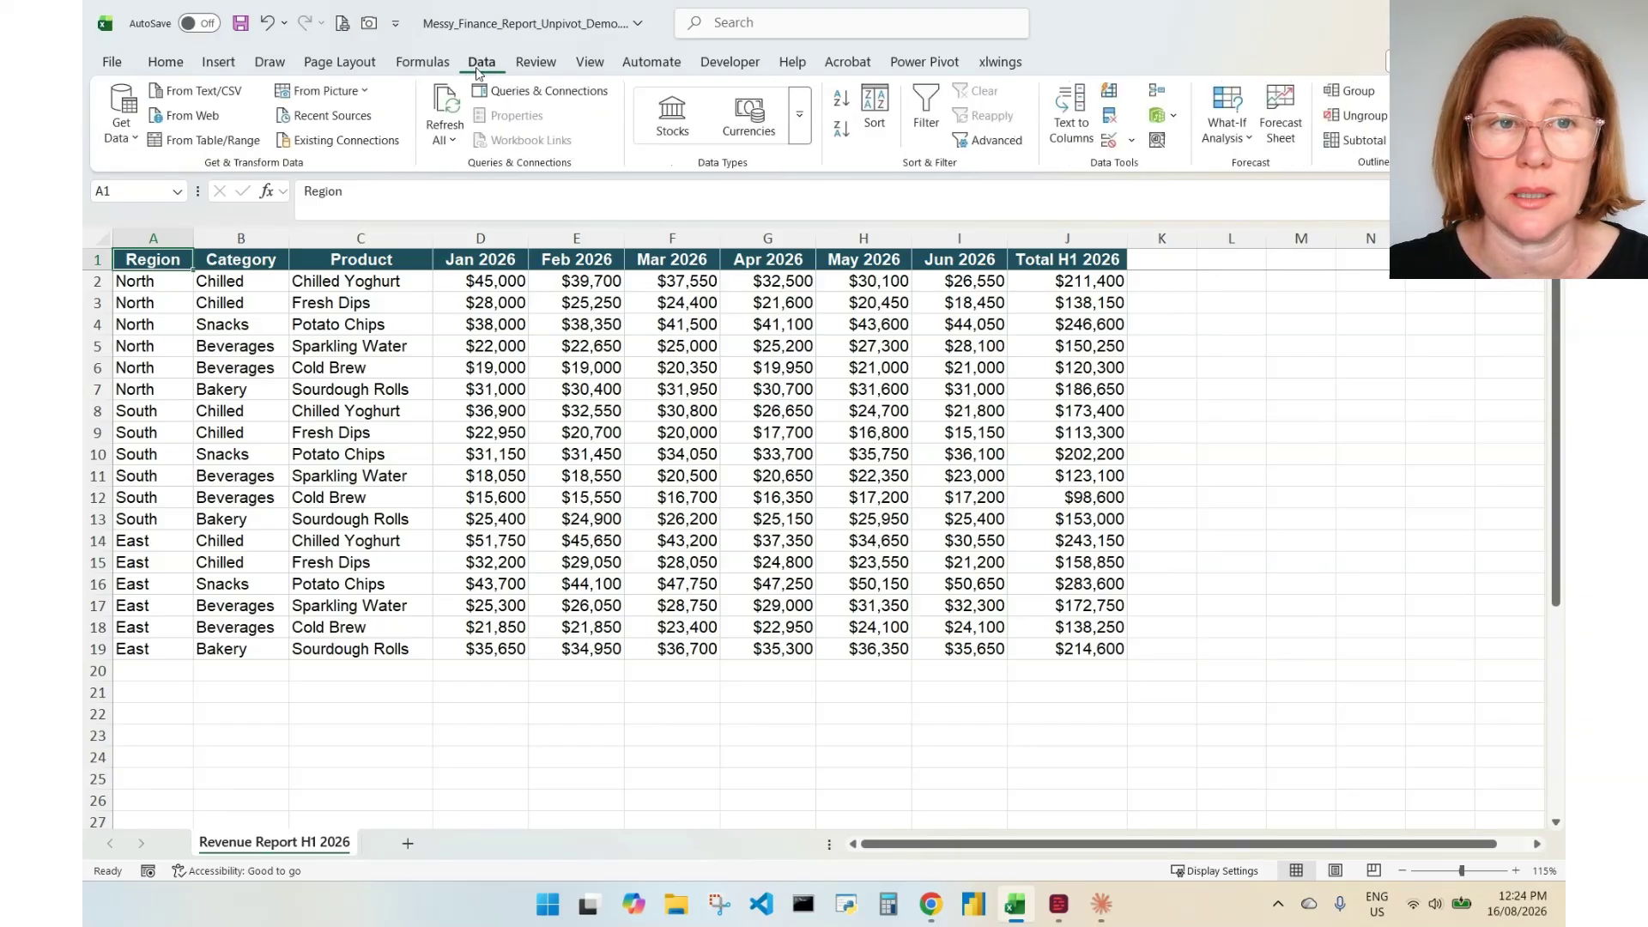
click(115, 135)
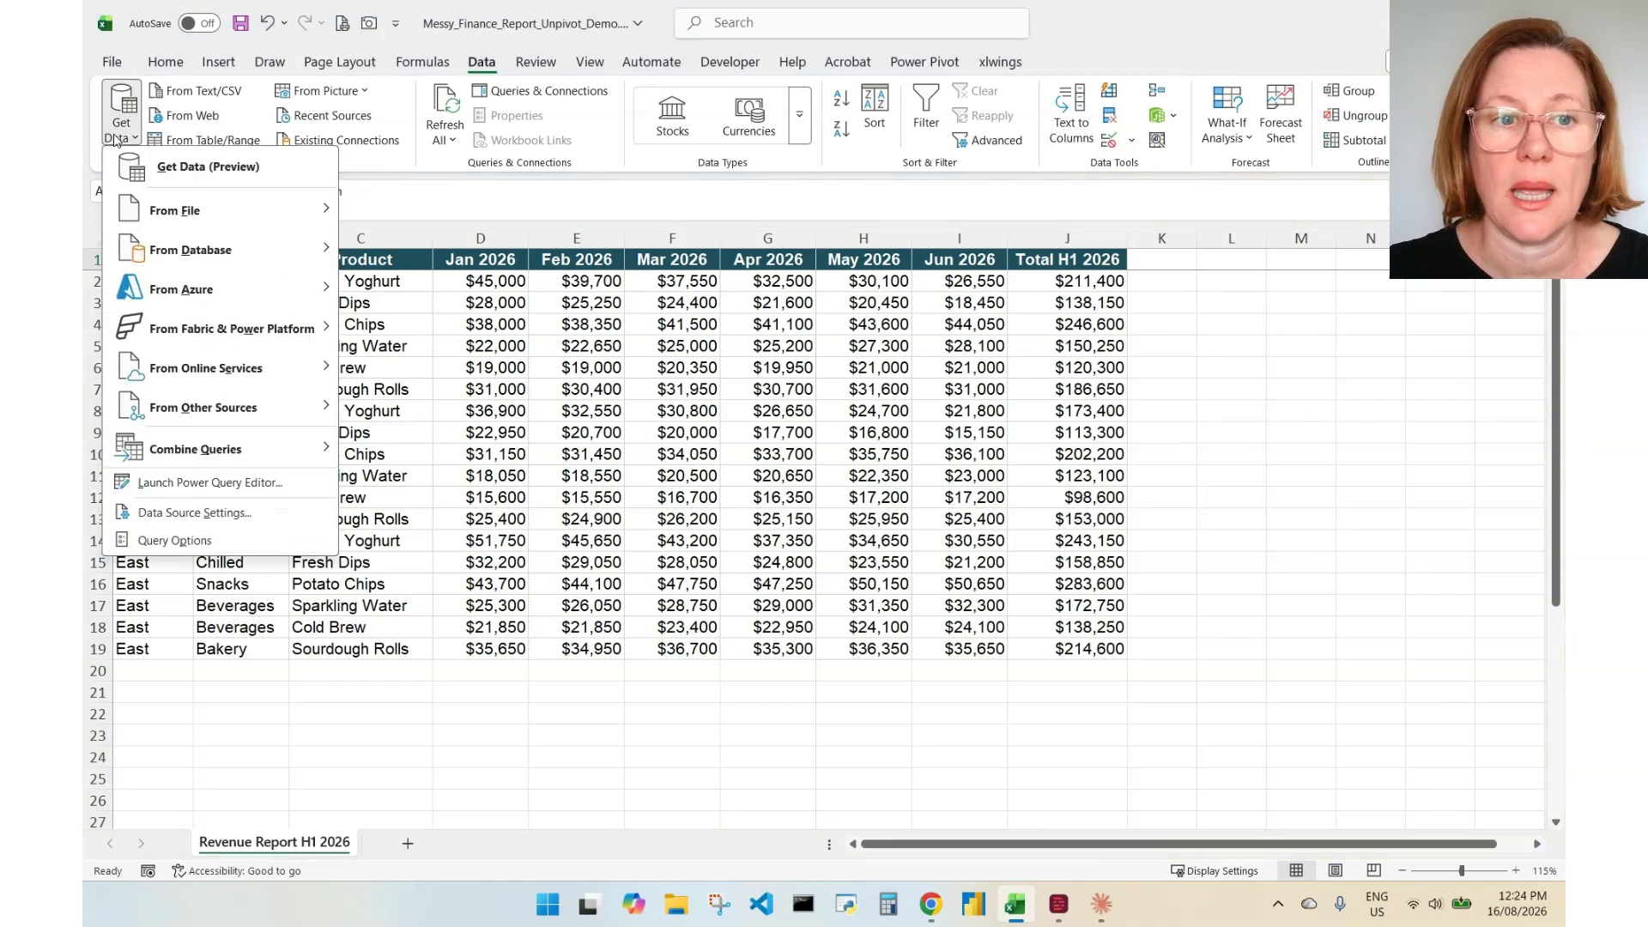
mouse_move(178, 412)
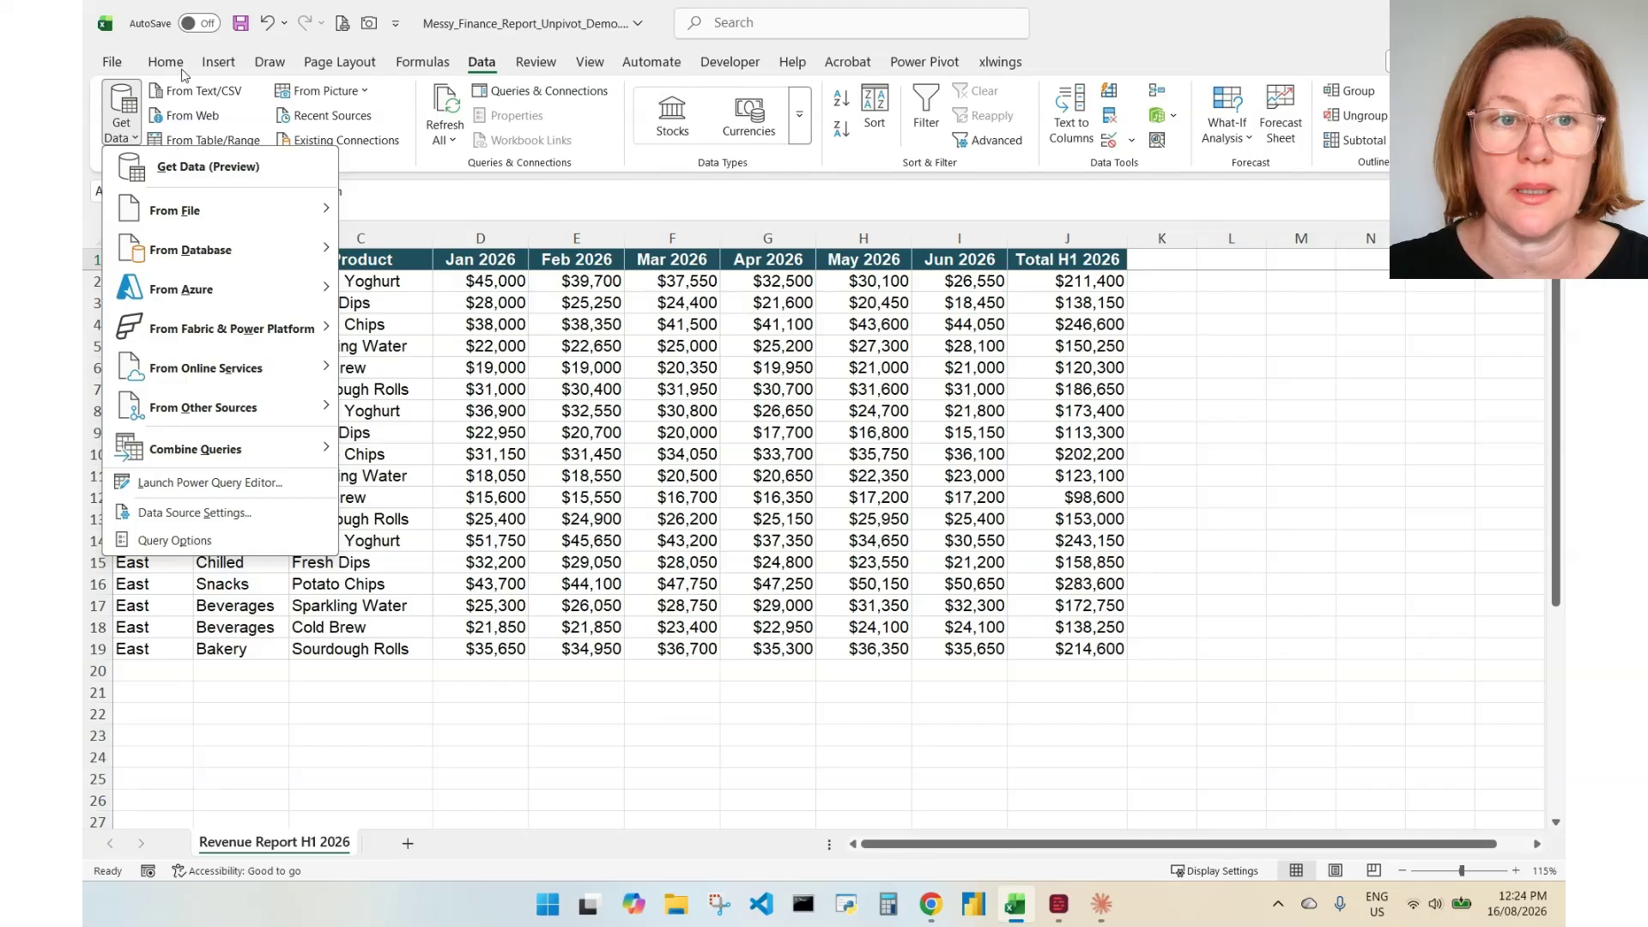
click(135, 60)
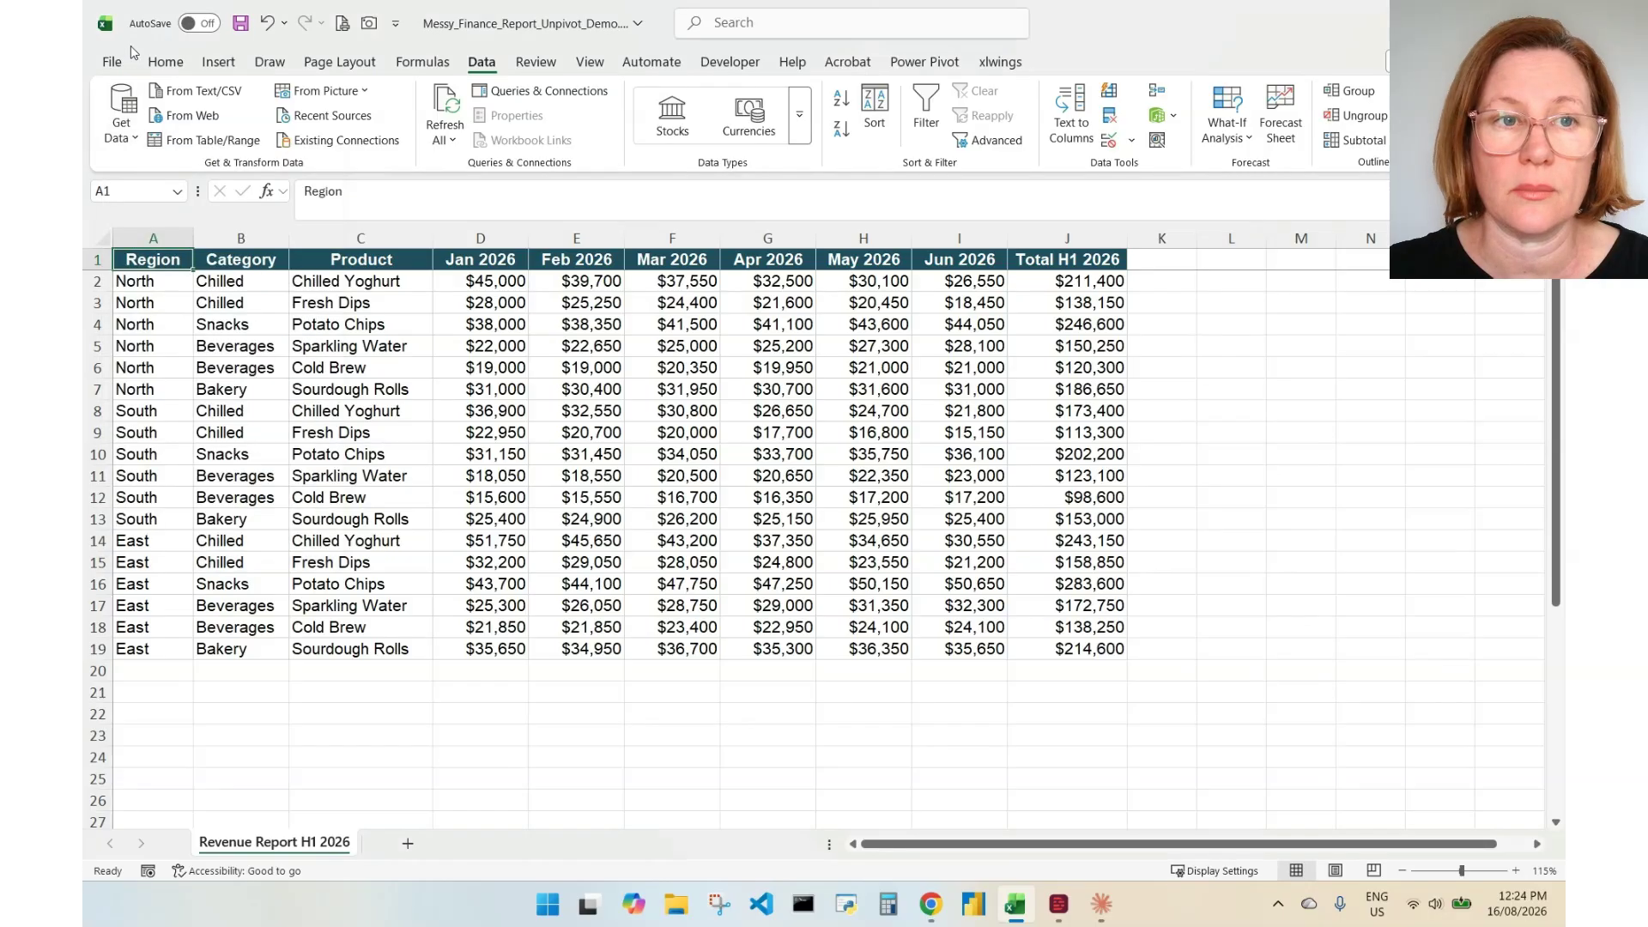
click(186, 141)
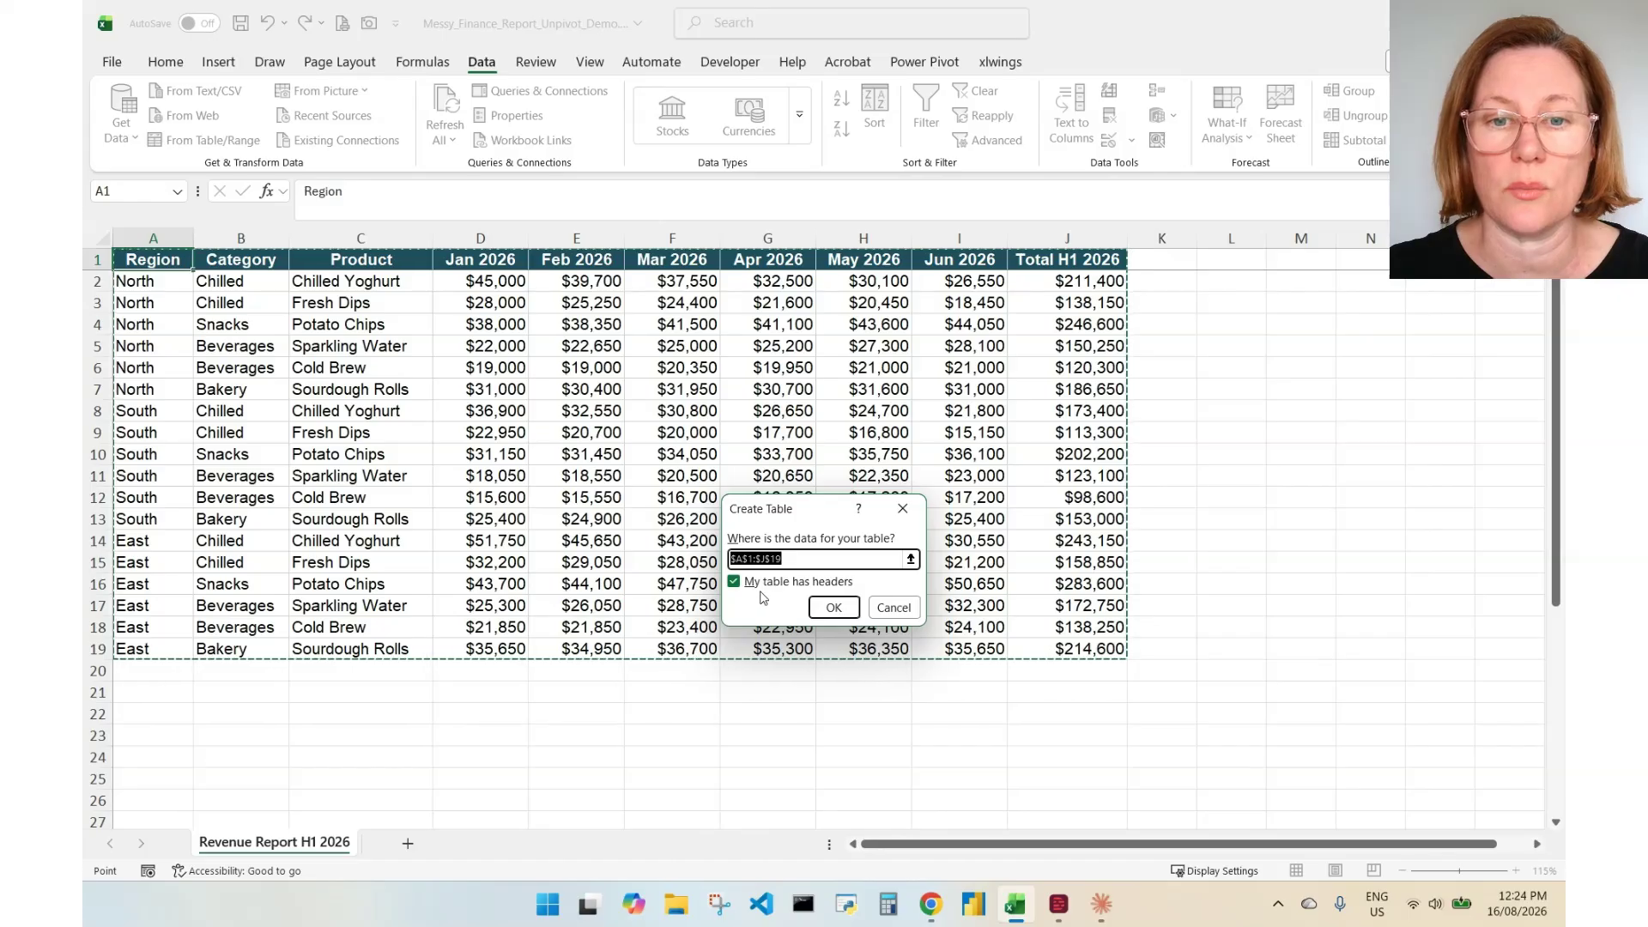
click(833, 608)
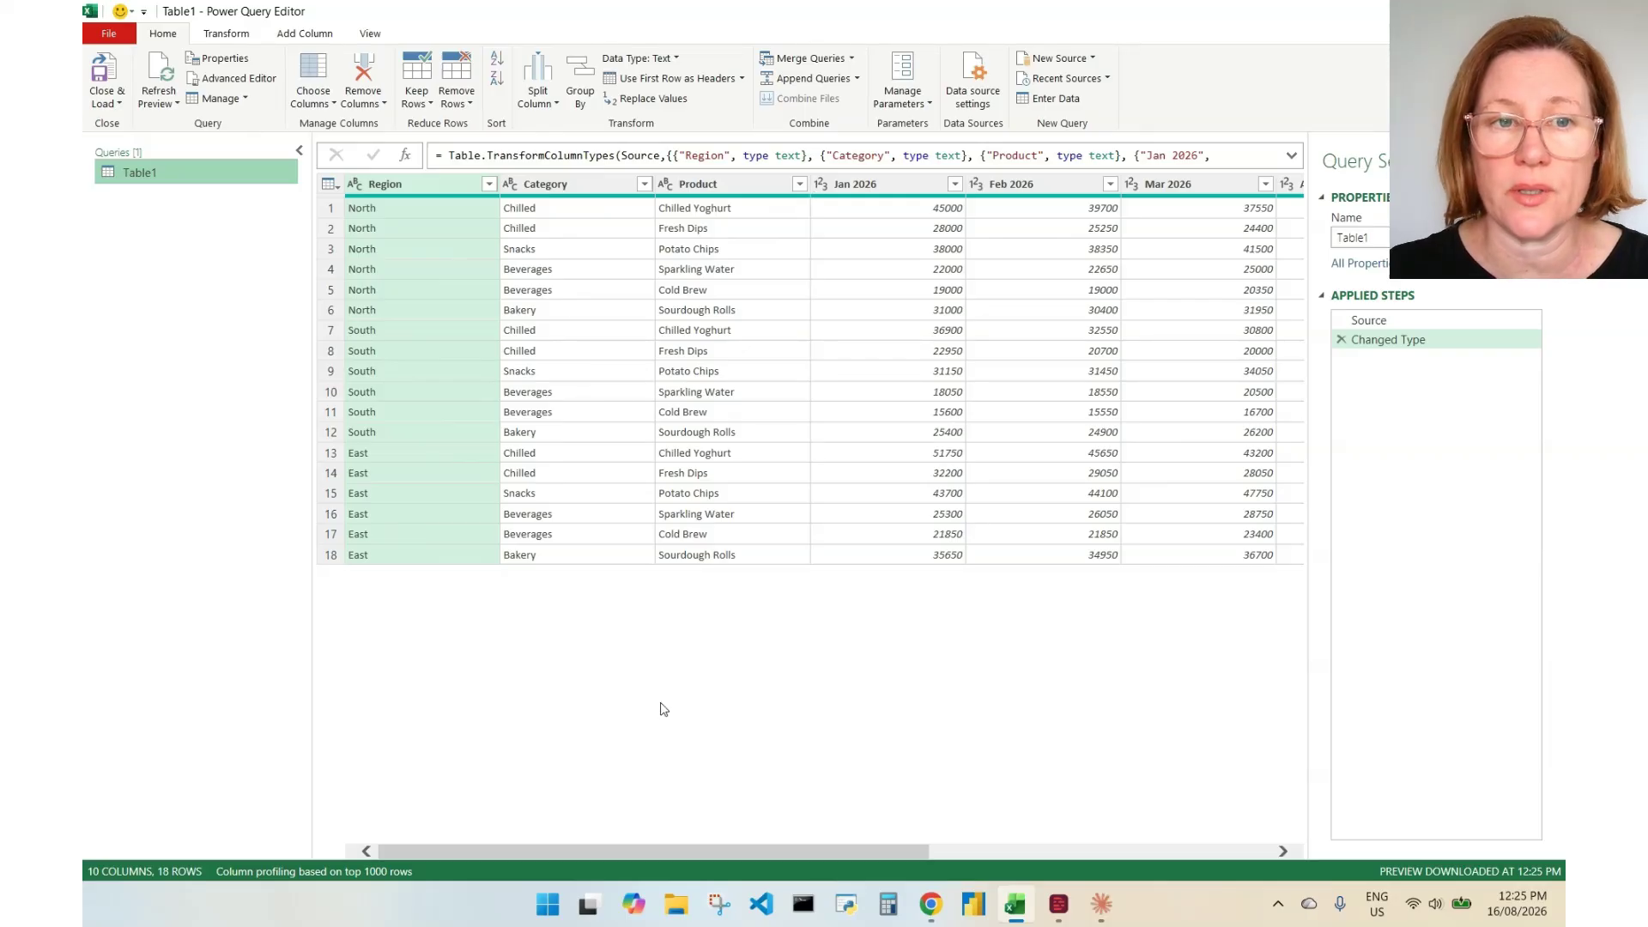
Step: Remove the Total H1 2026 column from the query
drag(681, 851, 998, 899)
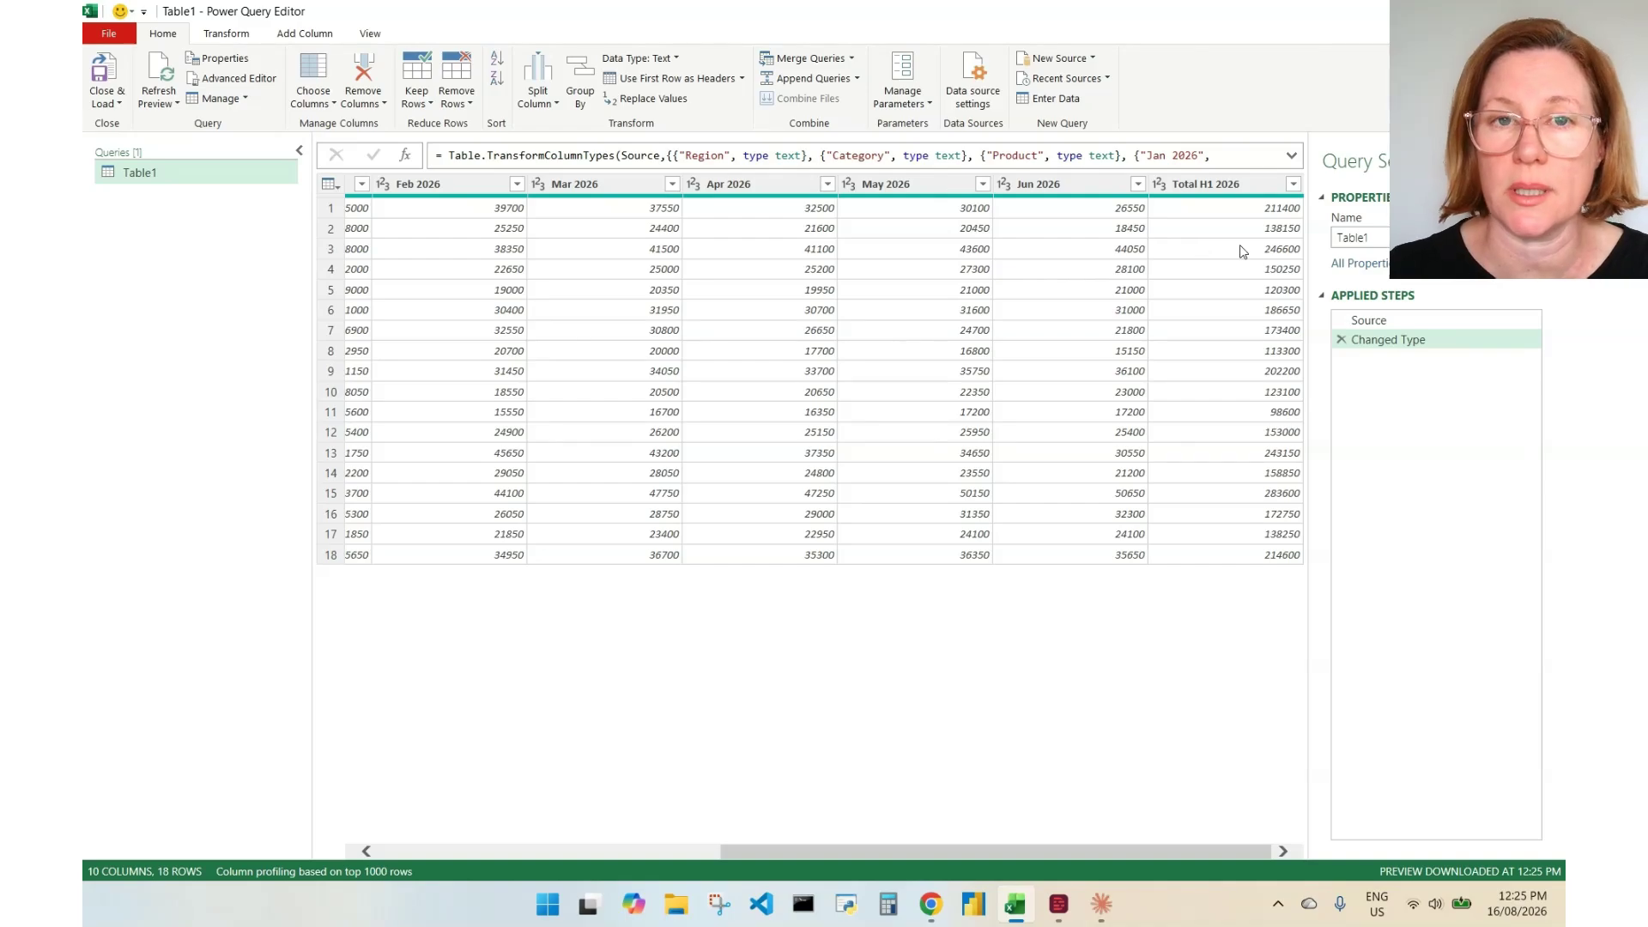
click(1218, 191)
right_click(1219, 191)
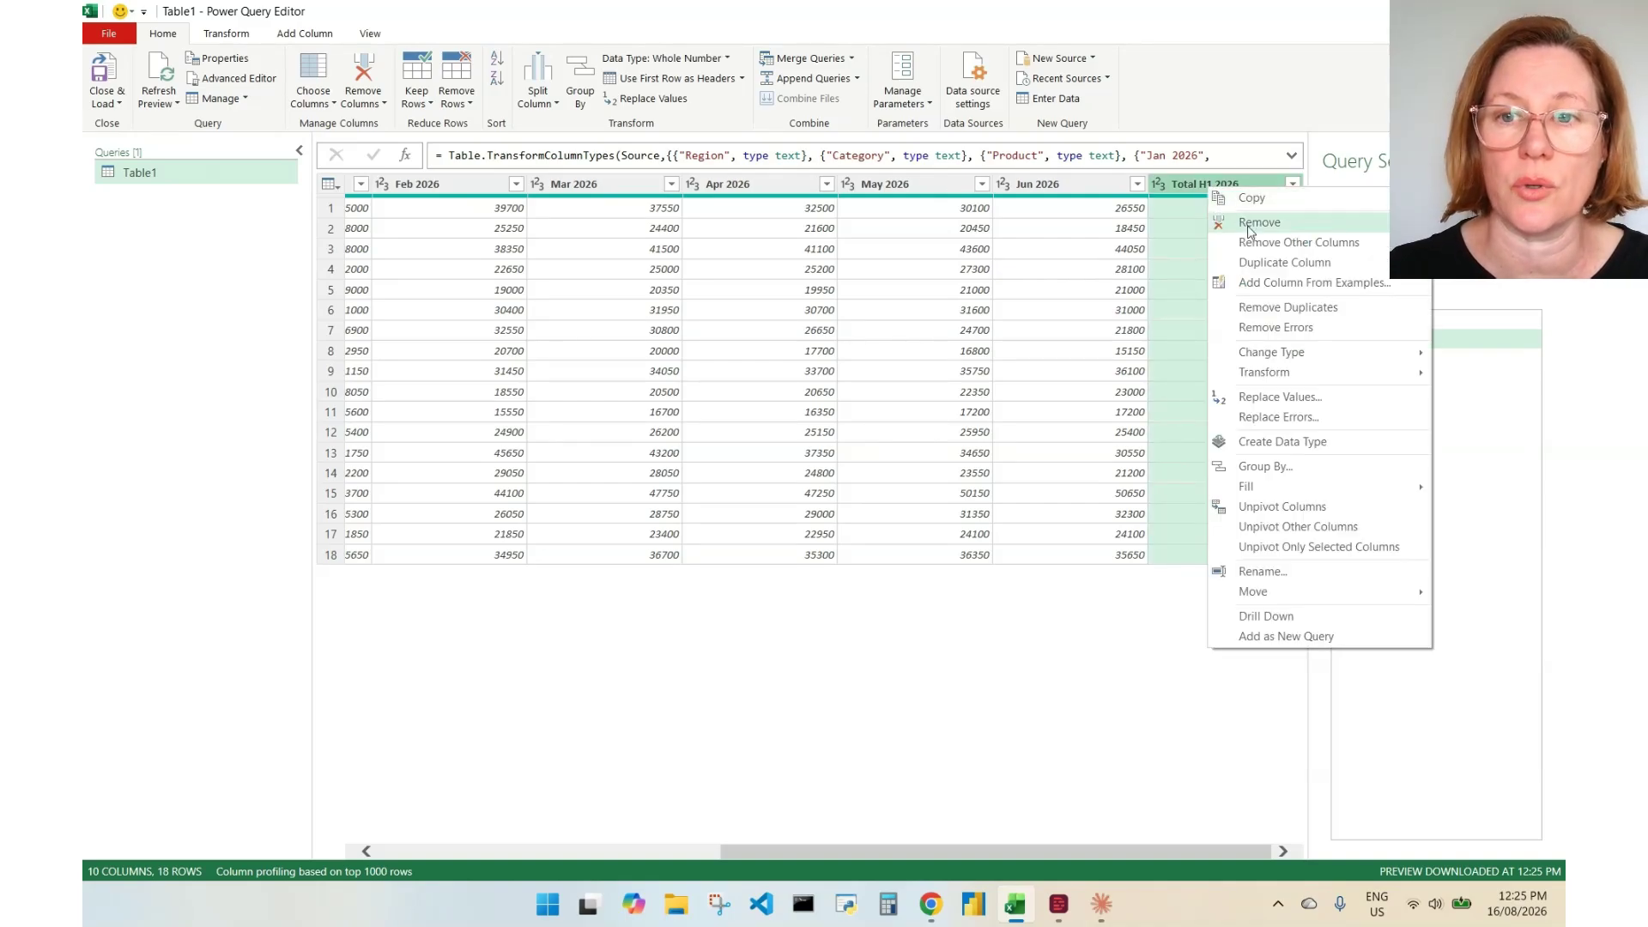
click(1227, 222)
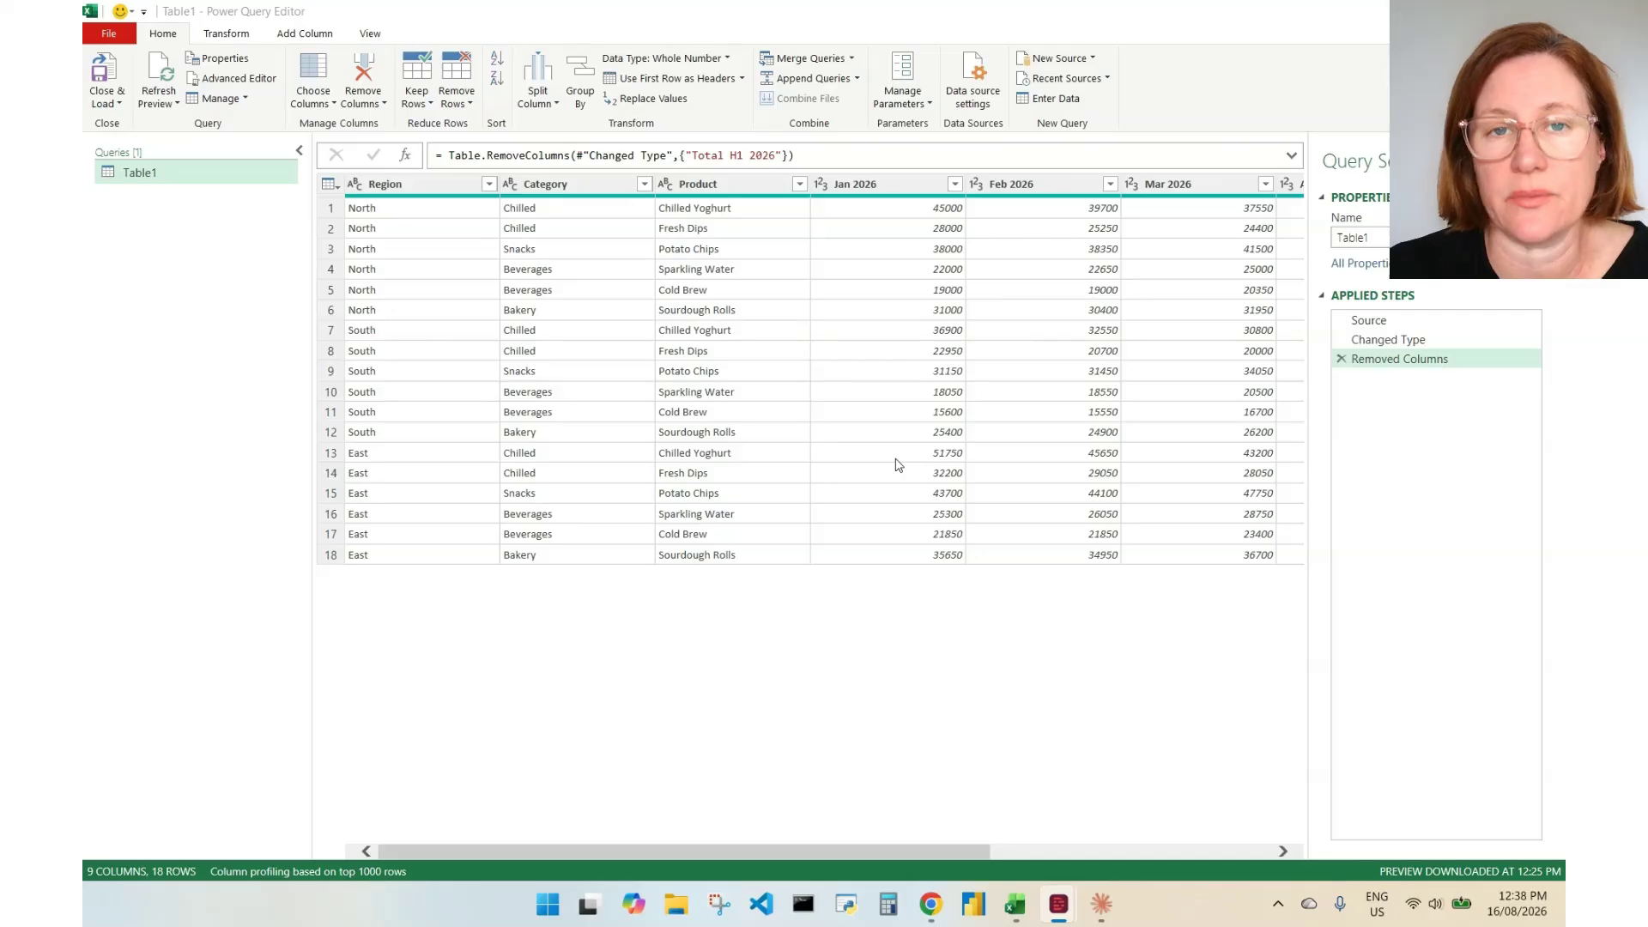
Step: Unpivot all columns other than Region, Category and Product
click(446, 190)
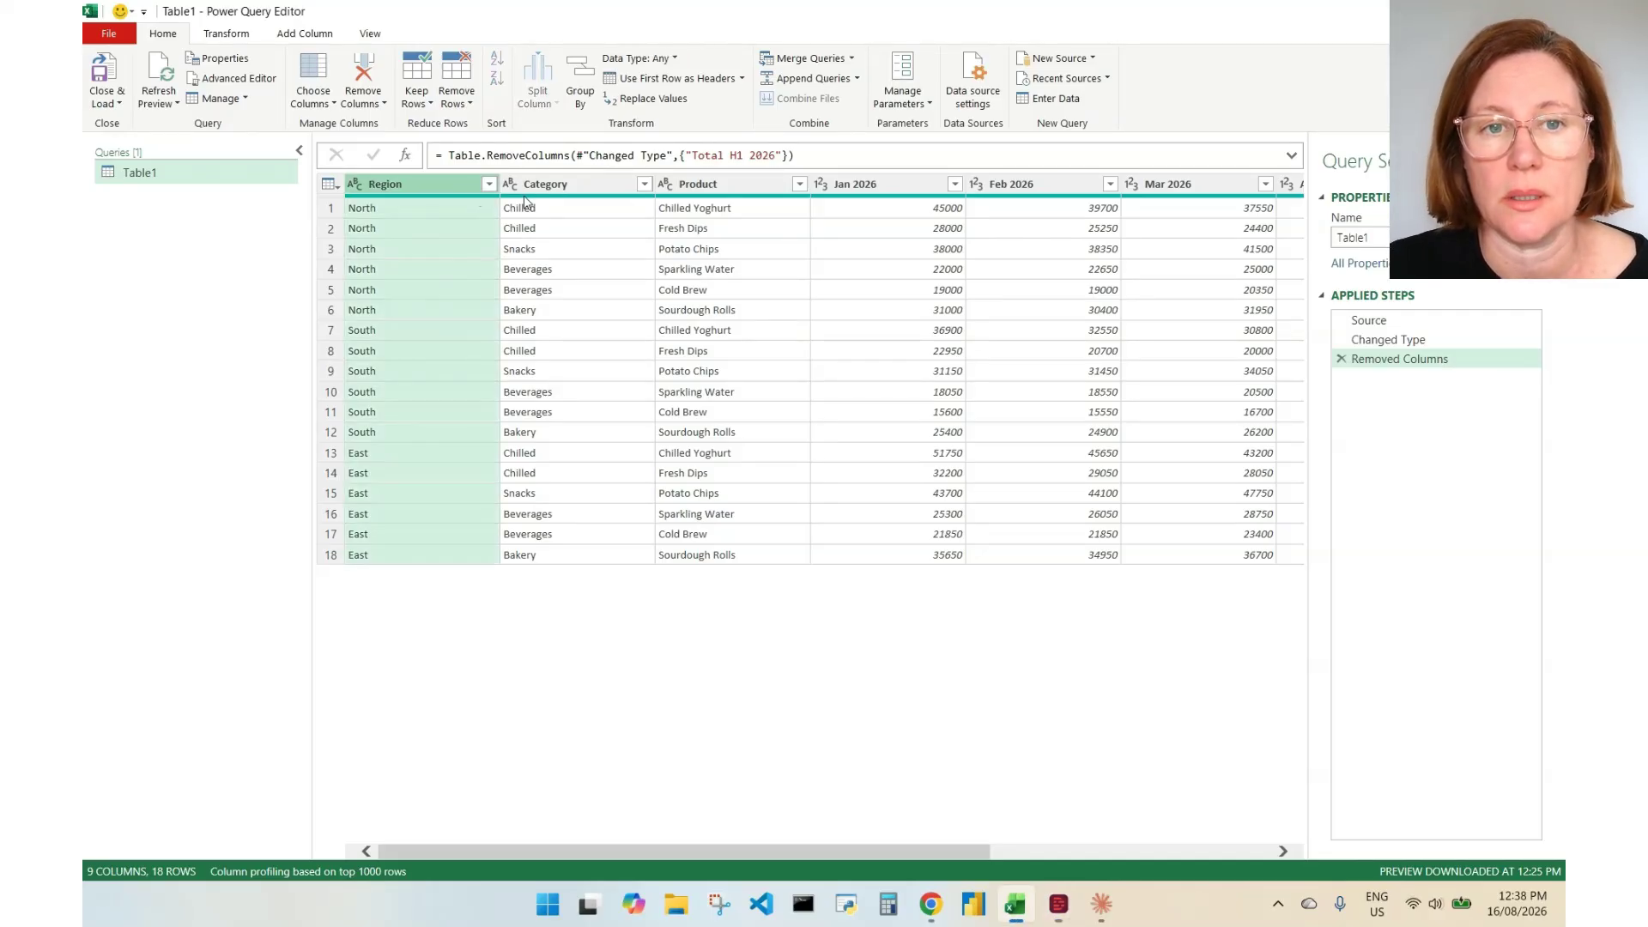
ctrl+click(584, 192)
ctrl+click(736, 201)
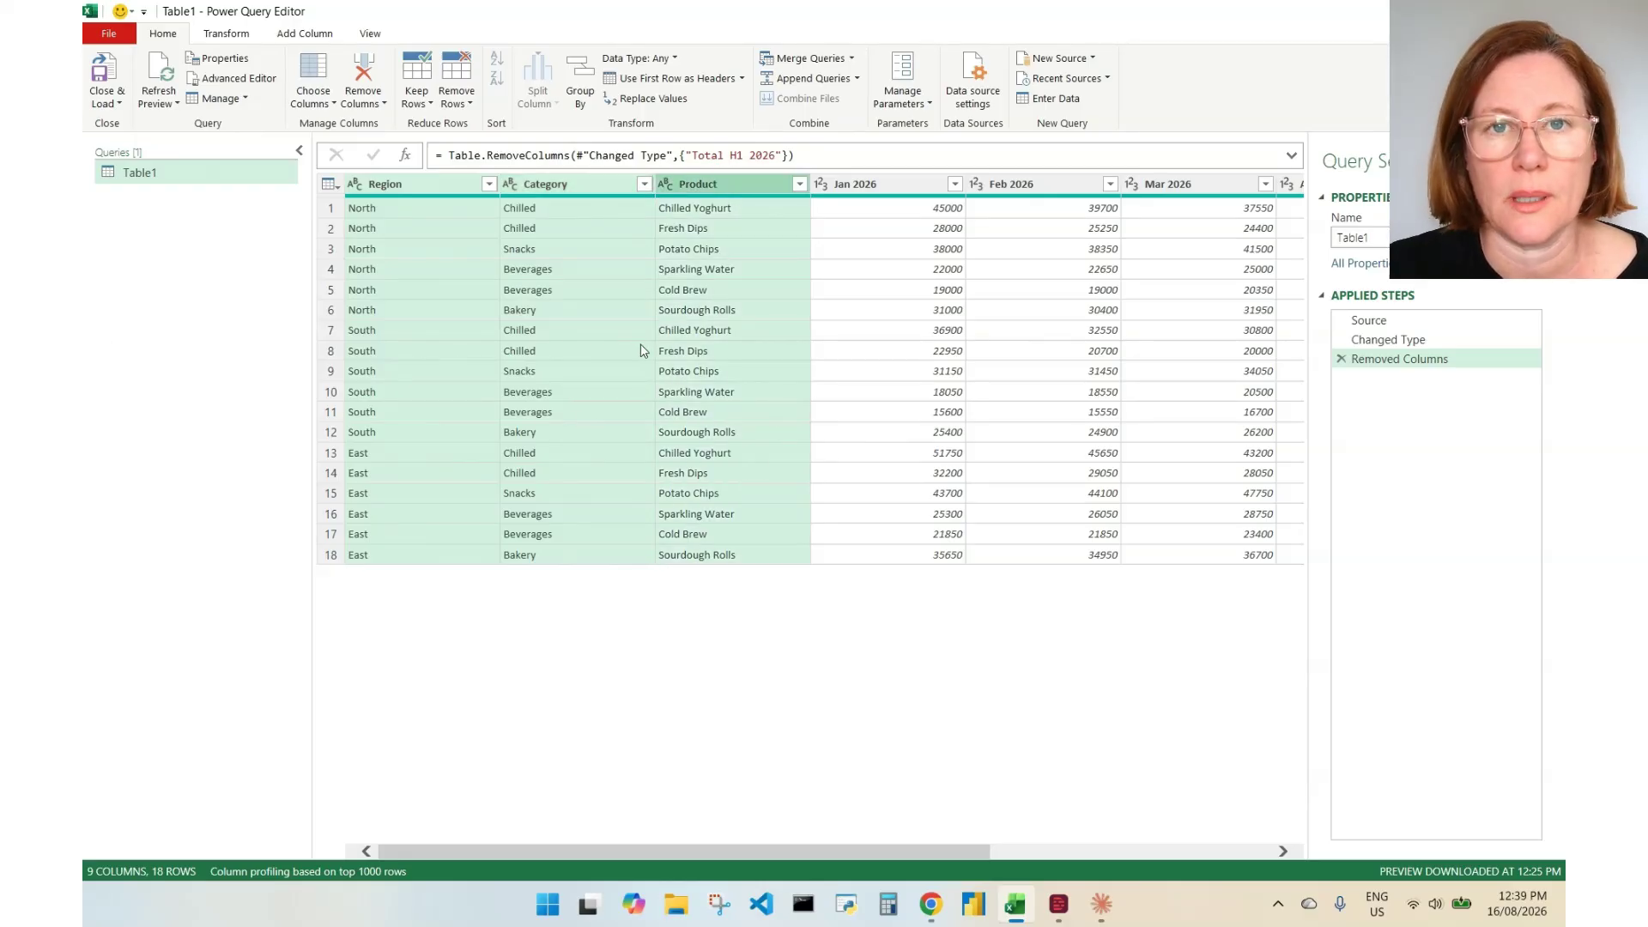
click(227, 37)
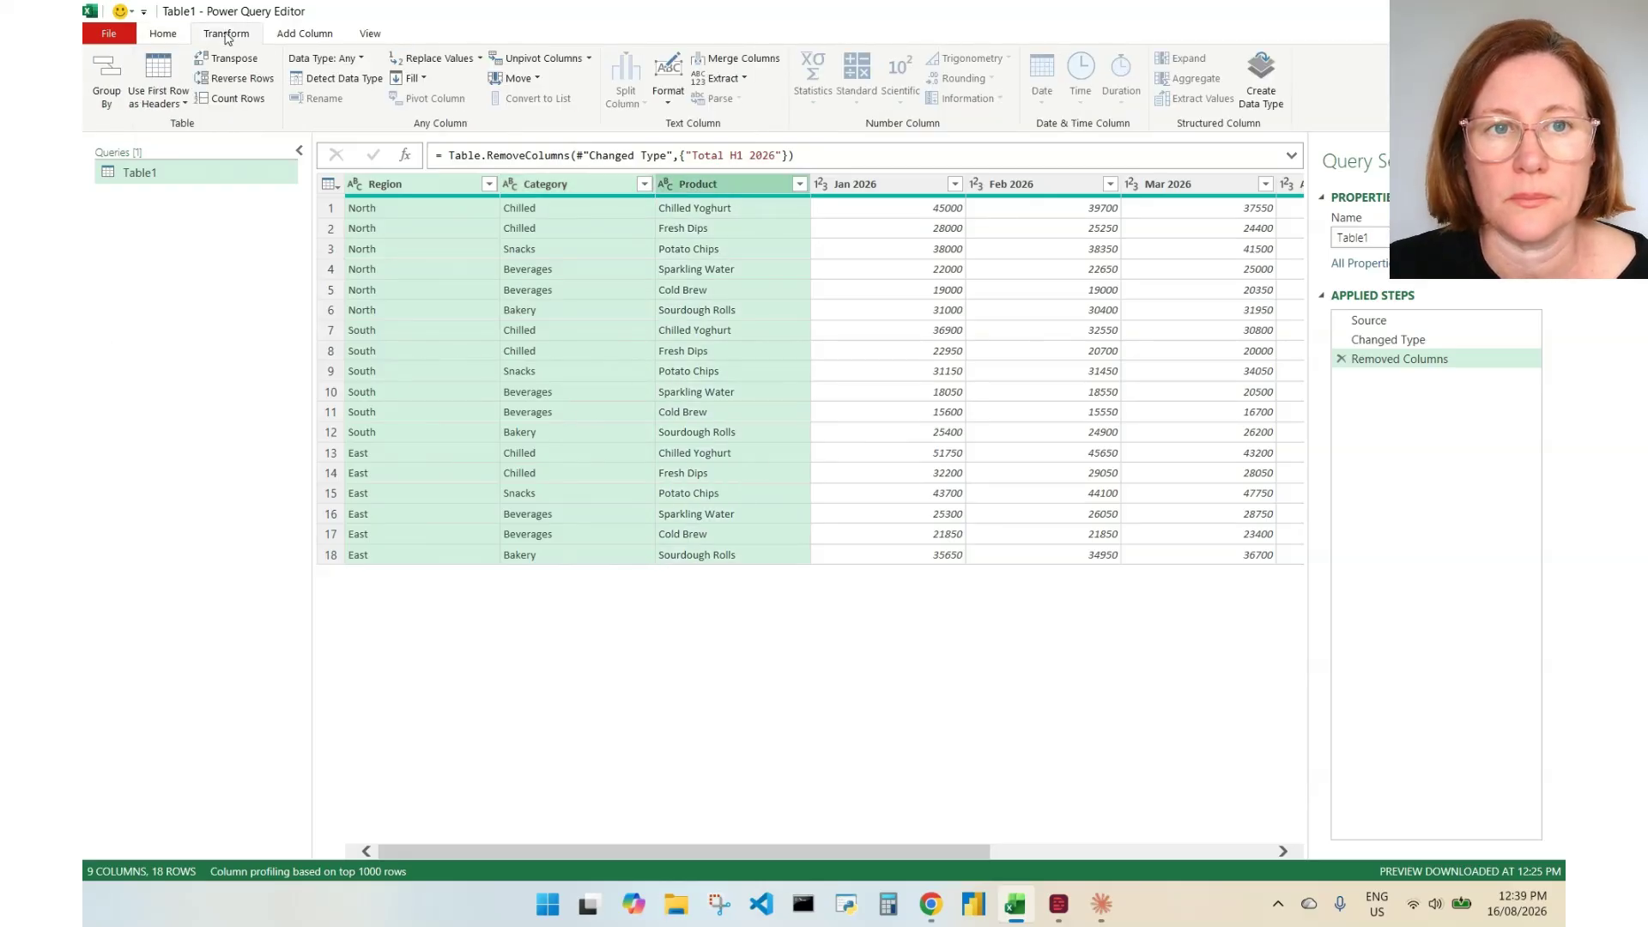
click(589, 59)
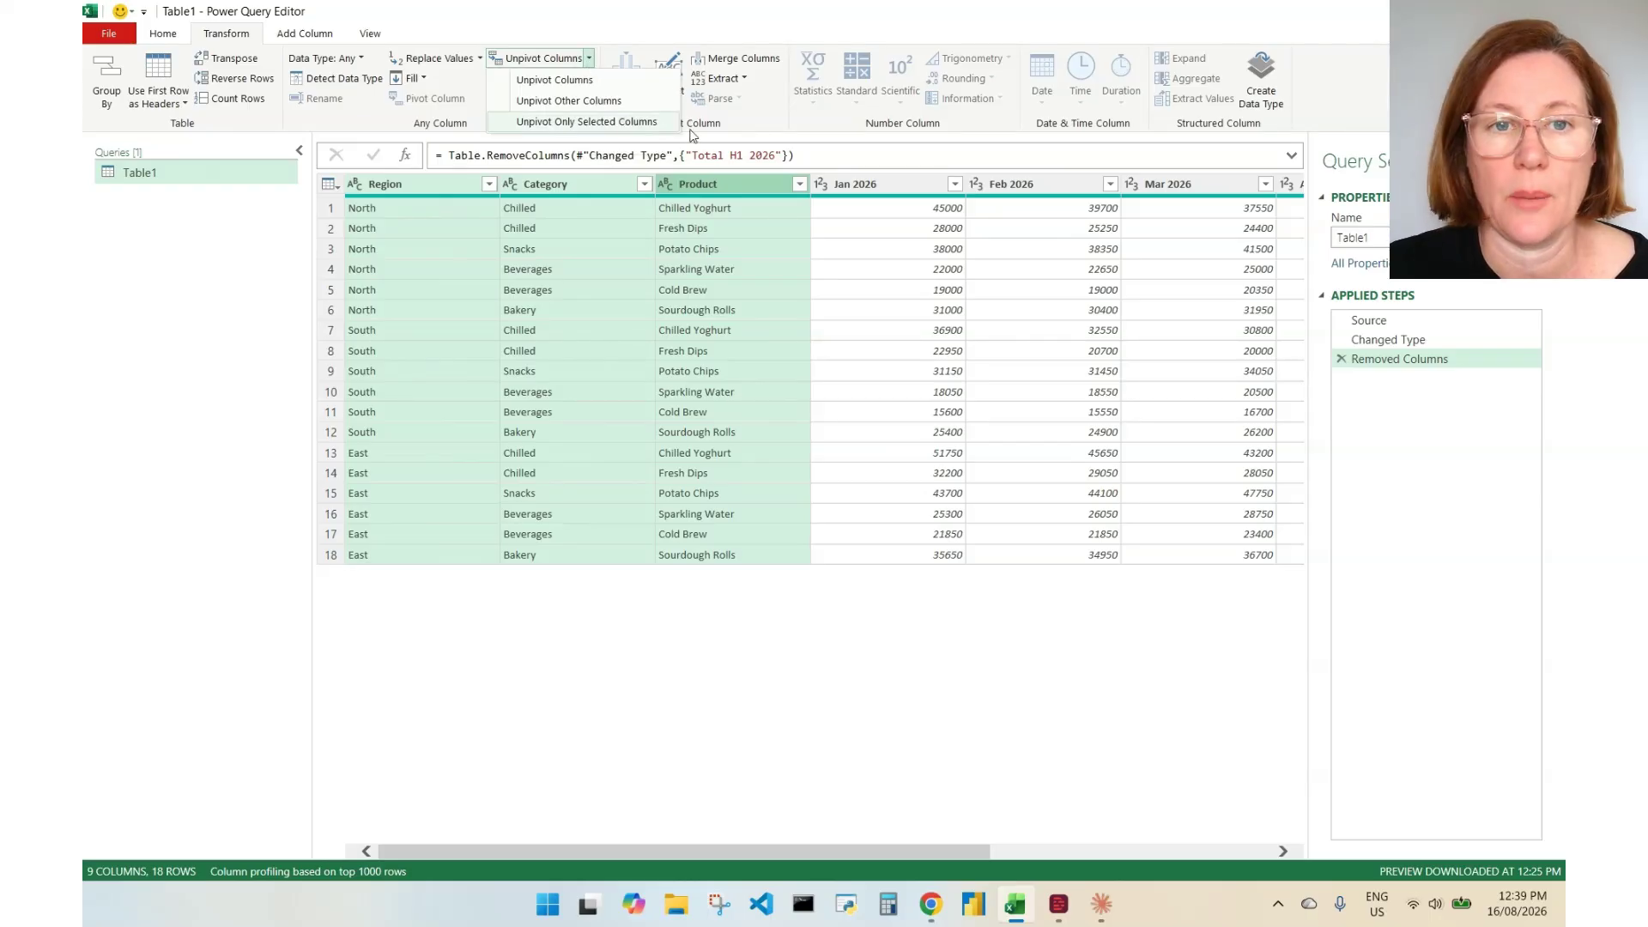
click(616, 109)
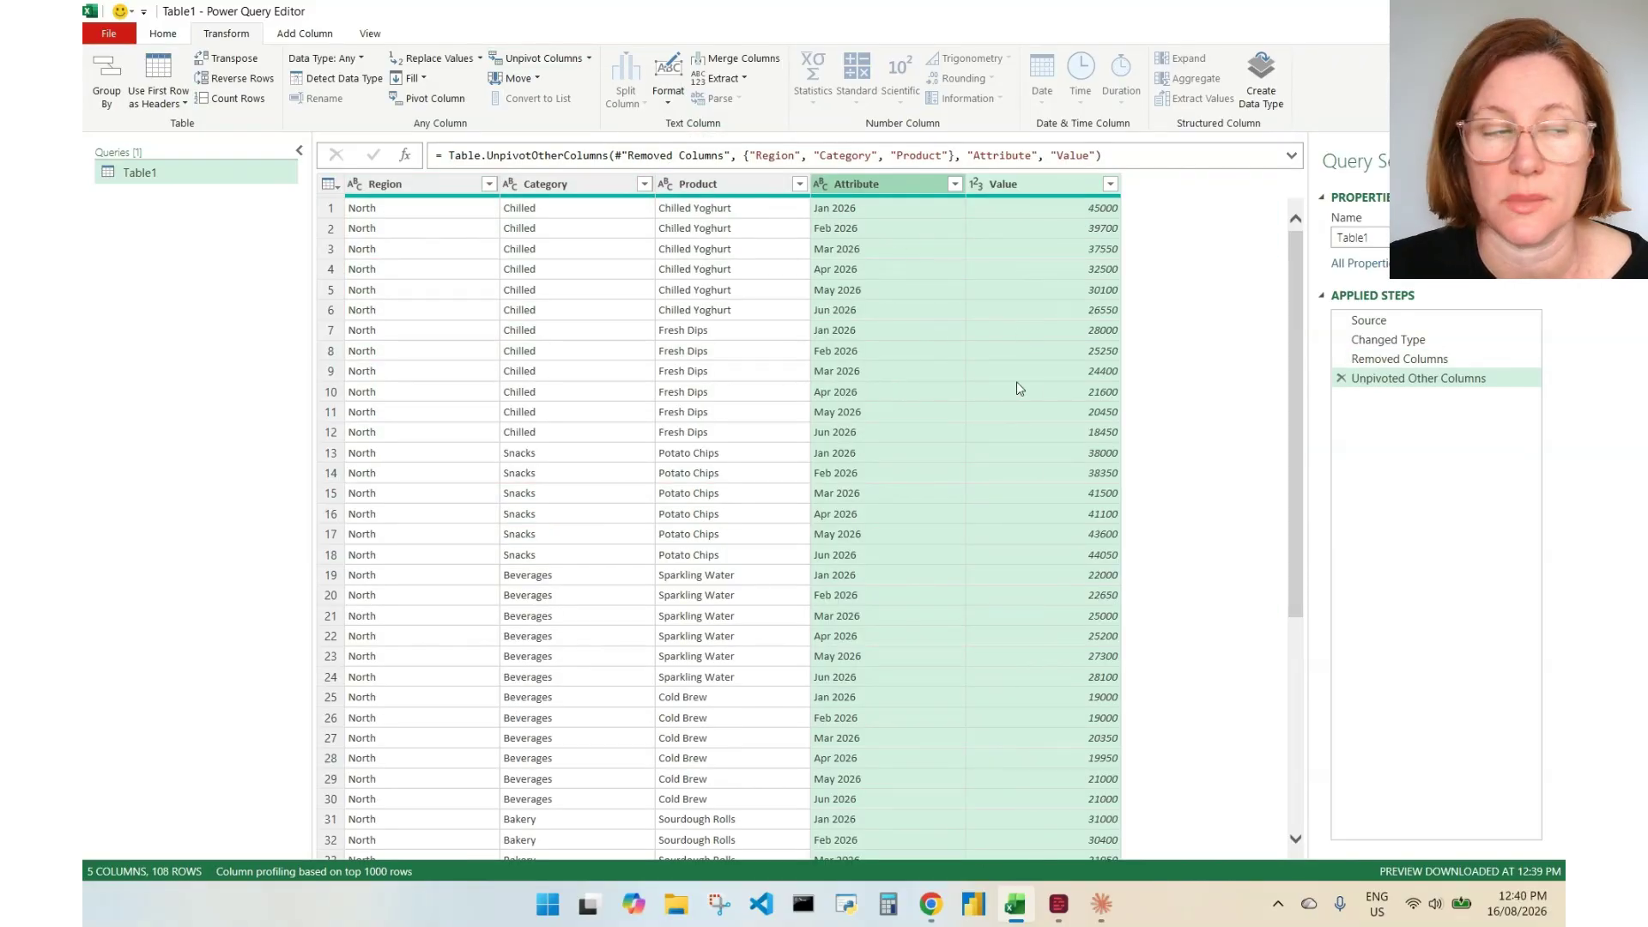
Step: Rename the Attribute column to Month and the Value column to Revenue
click(901, 196)
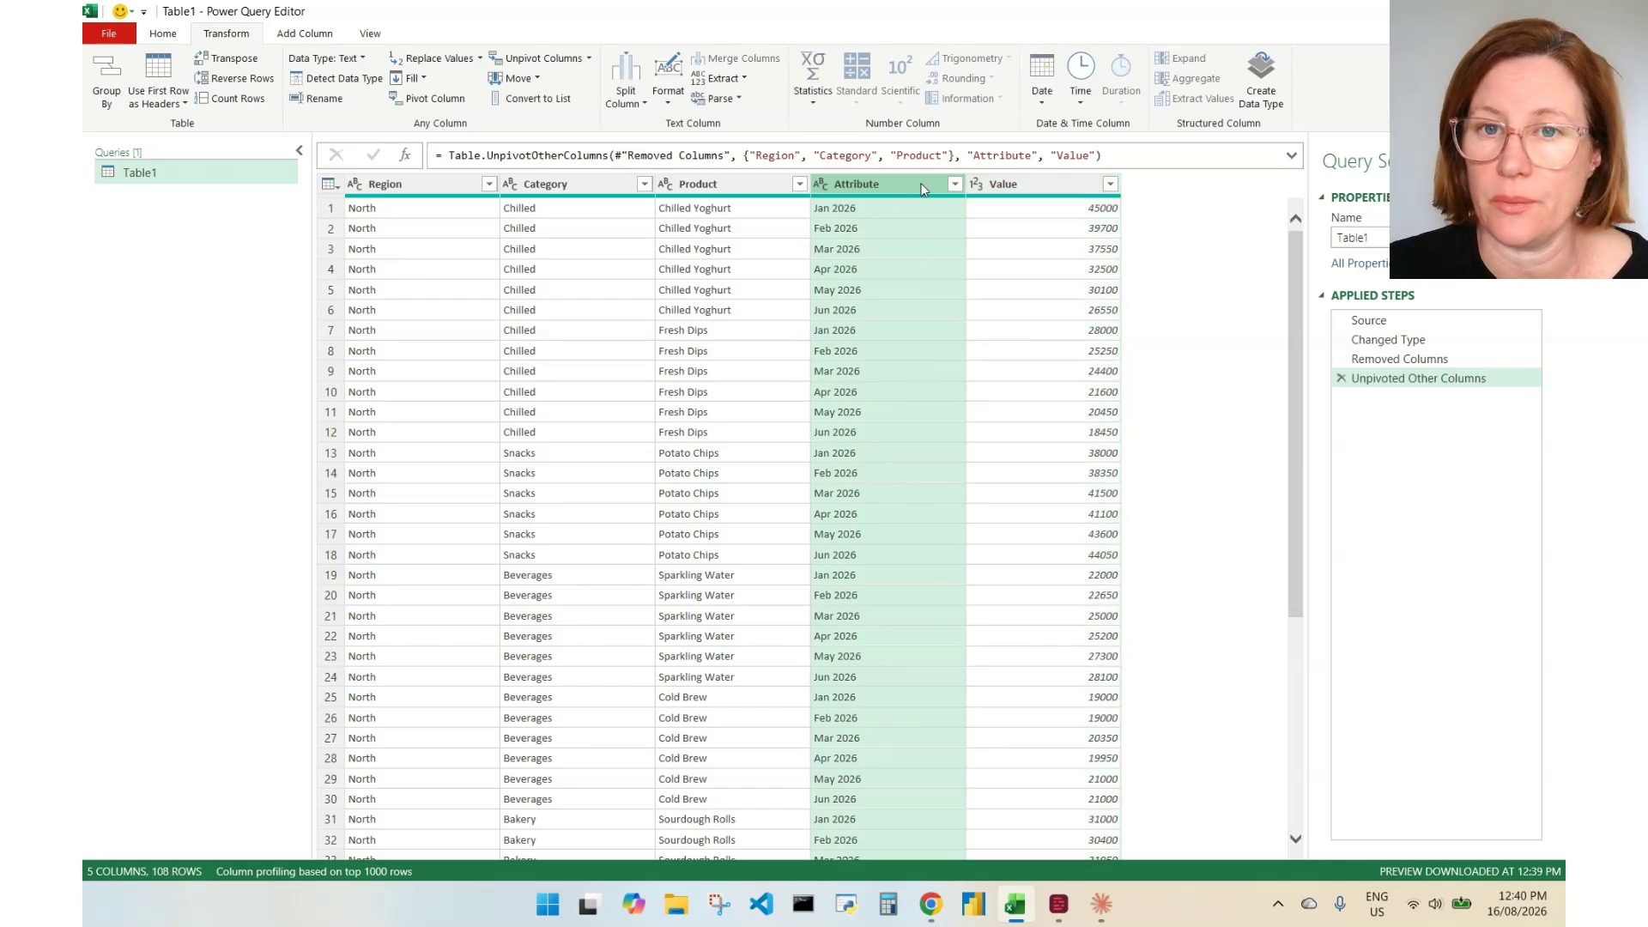
click(1018, 190)
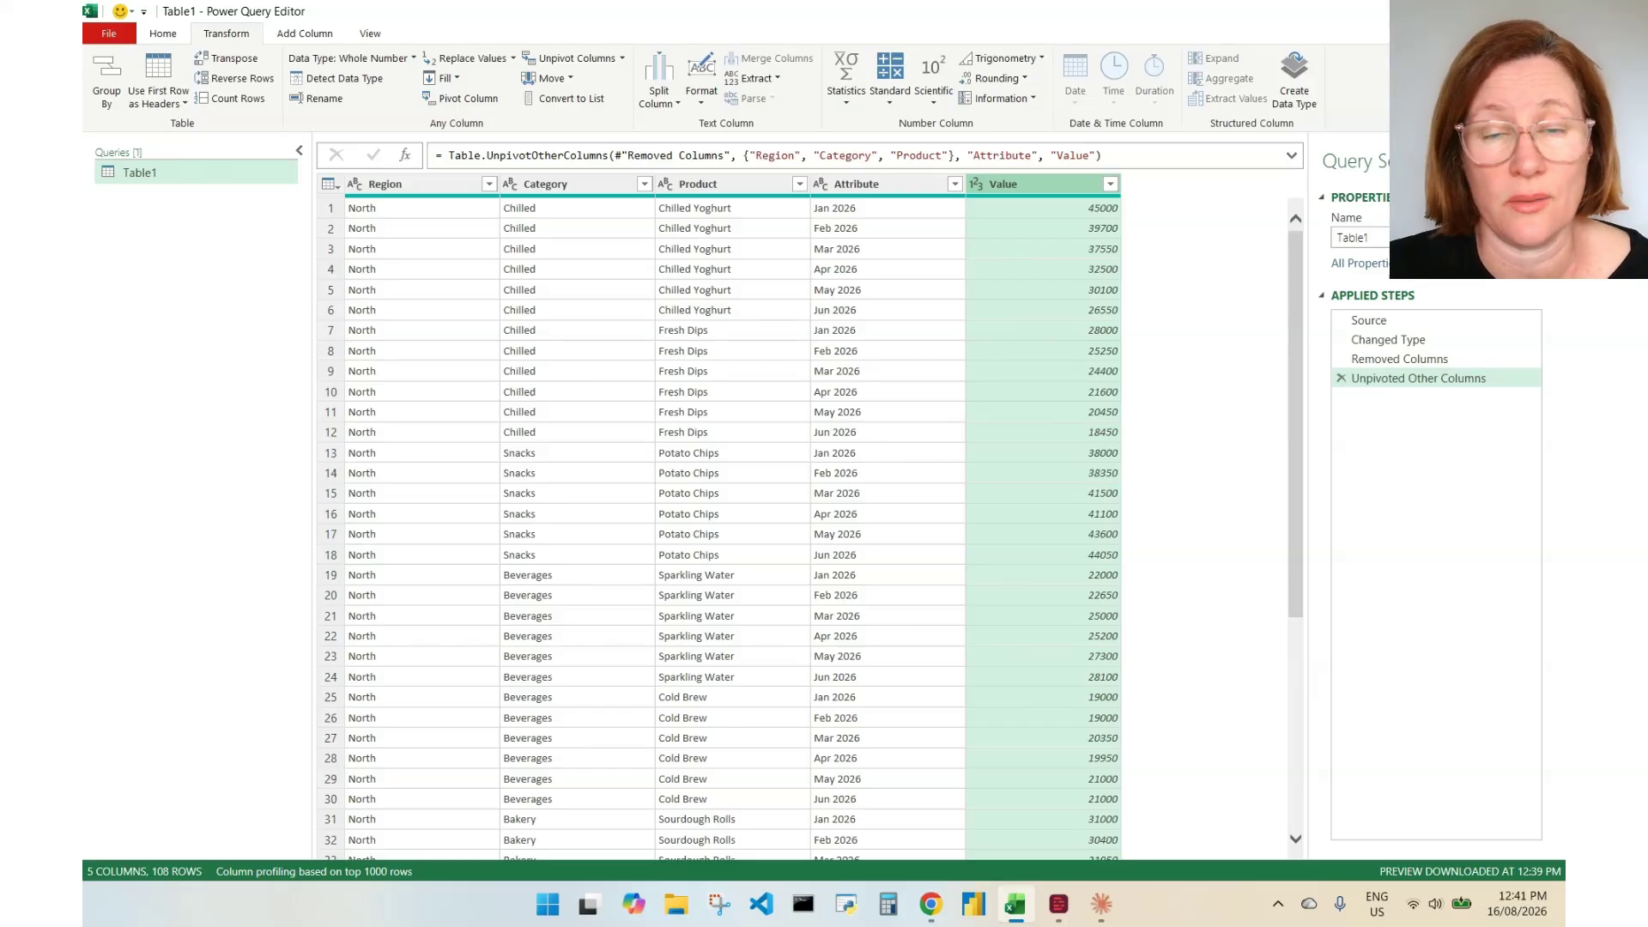
double_click(890, 184)
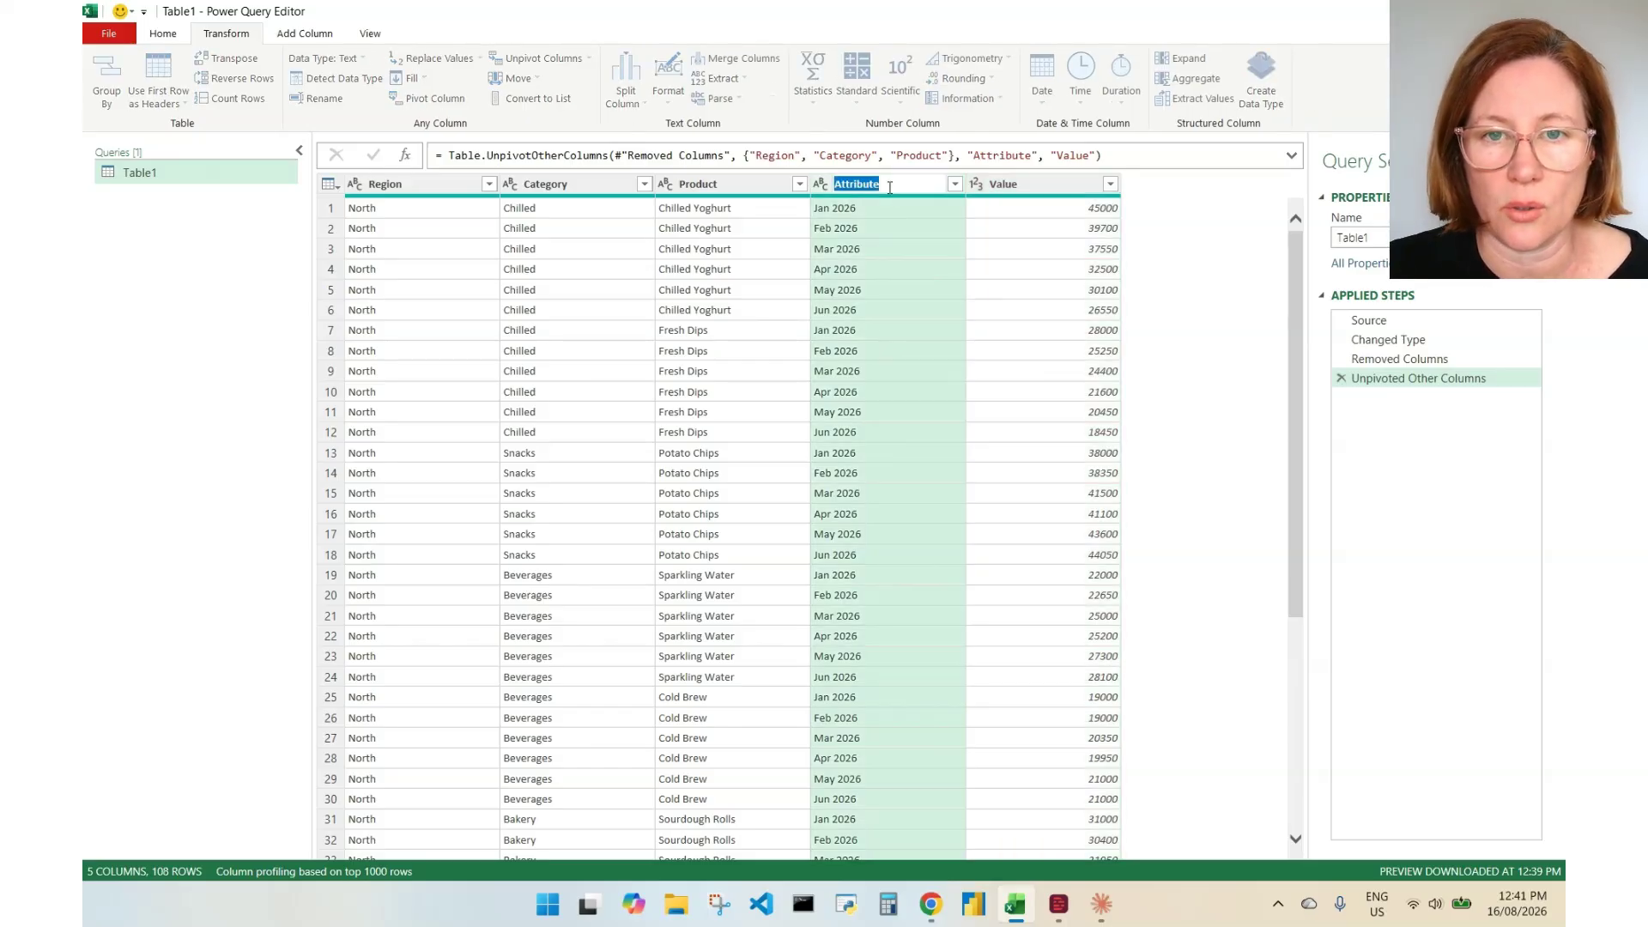
text(Month)
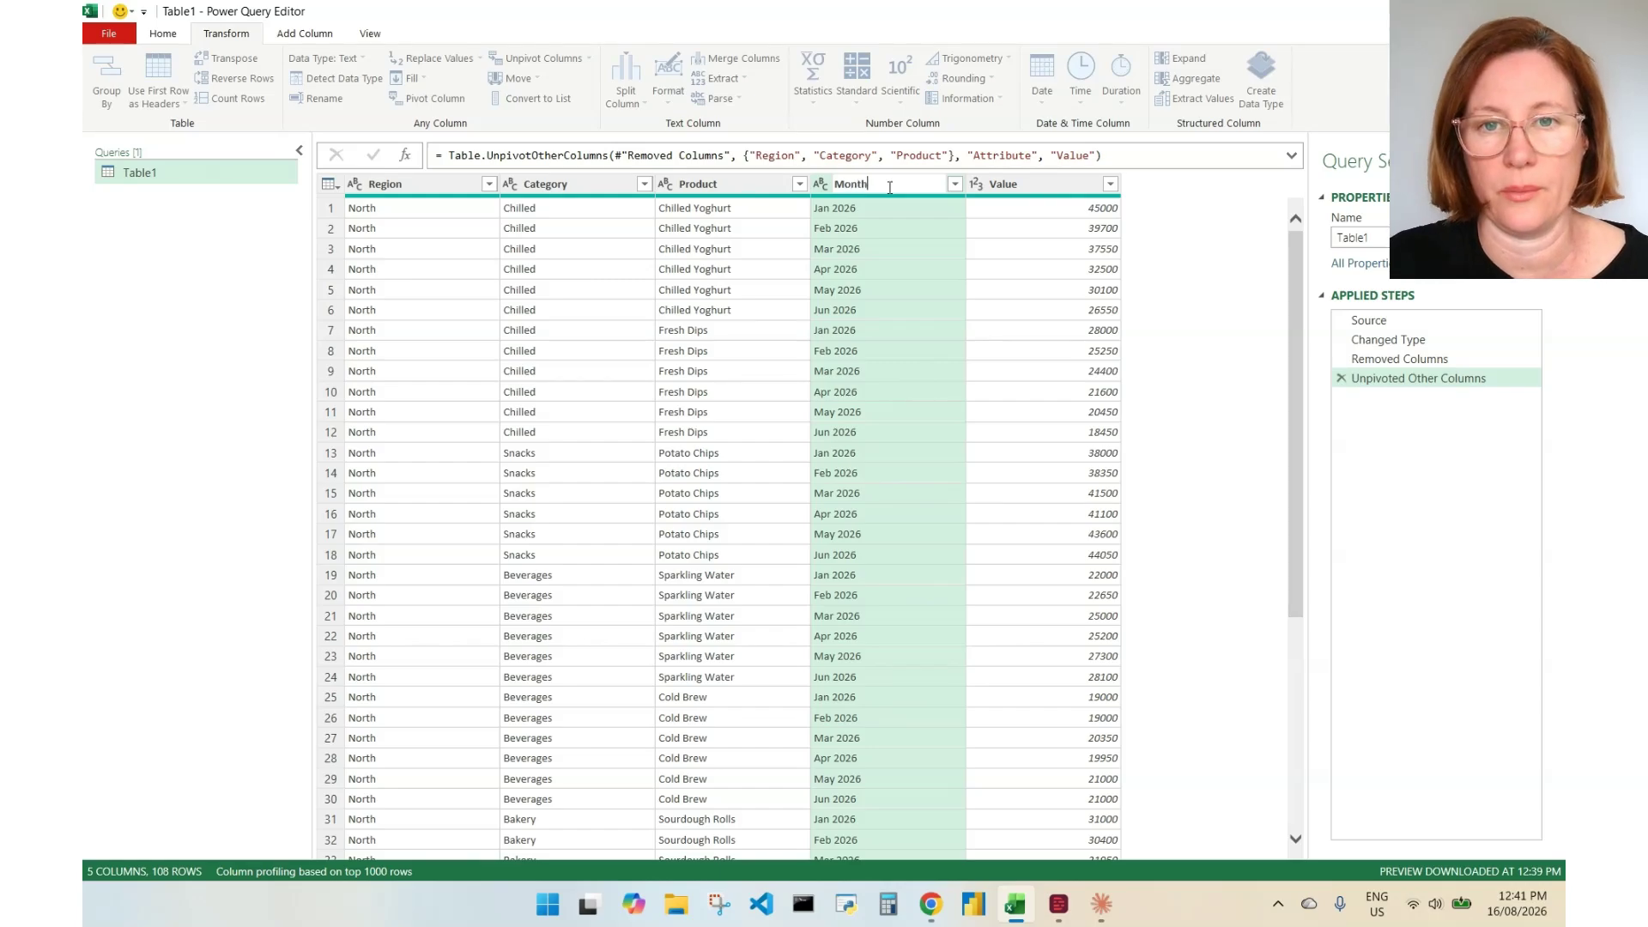
click(1018, 183)
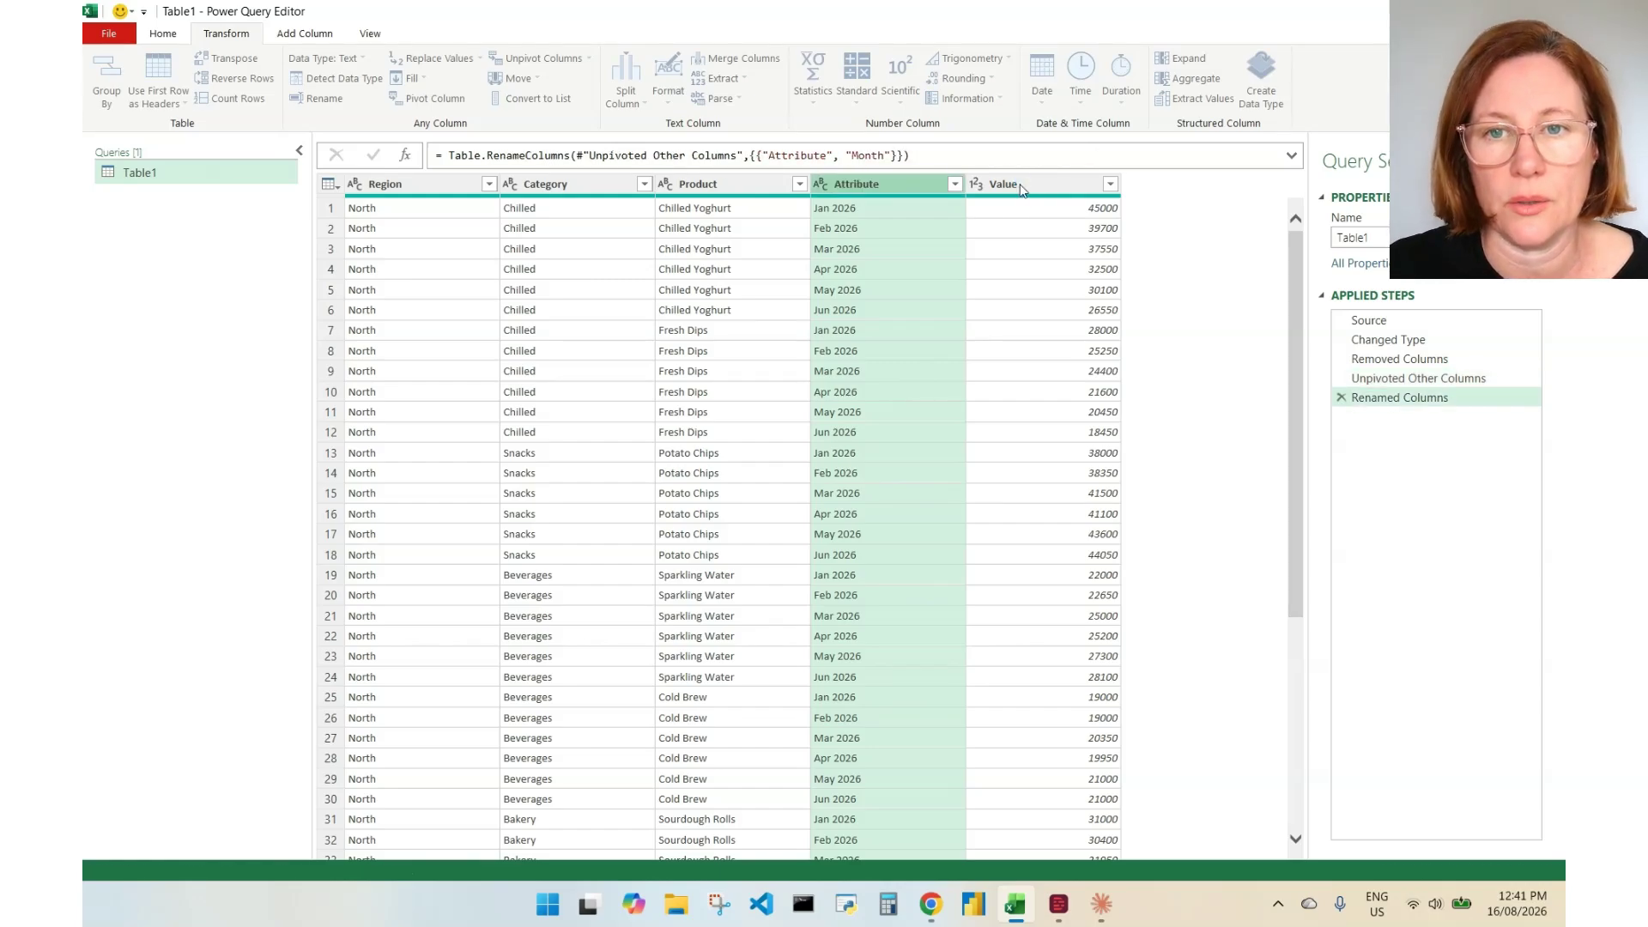
double_click(1018, 184)
text(Revenue)
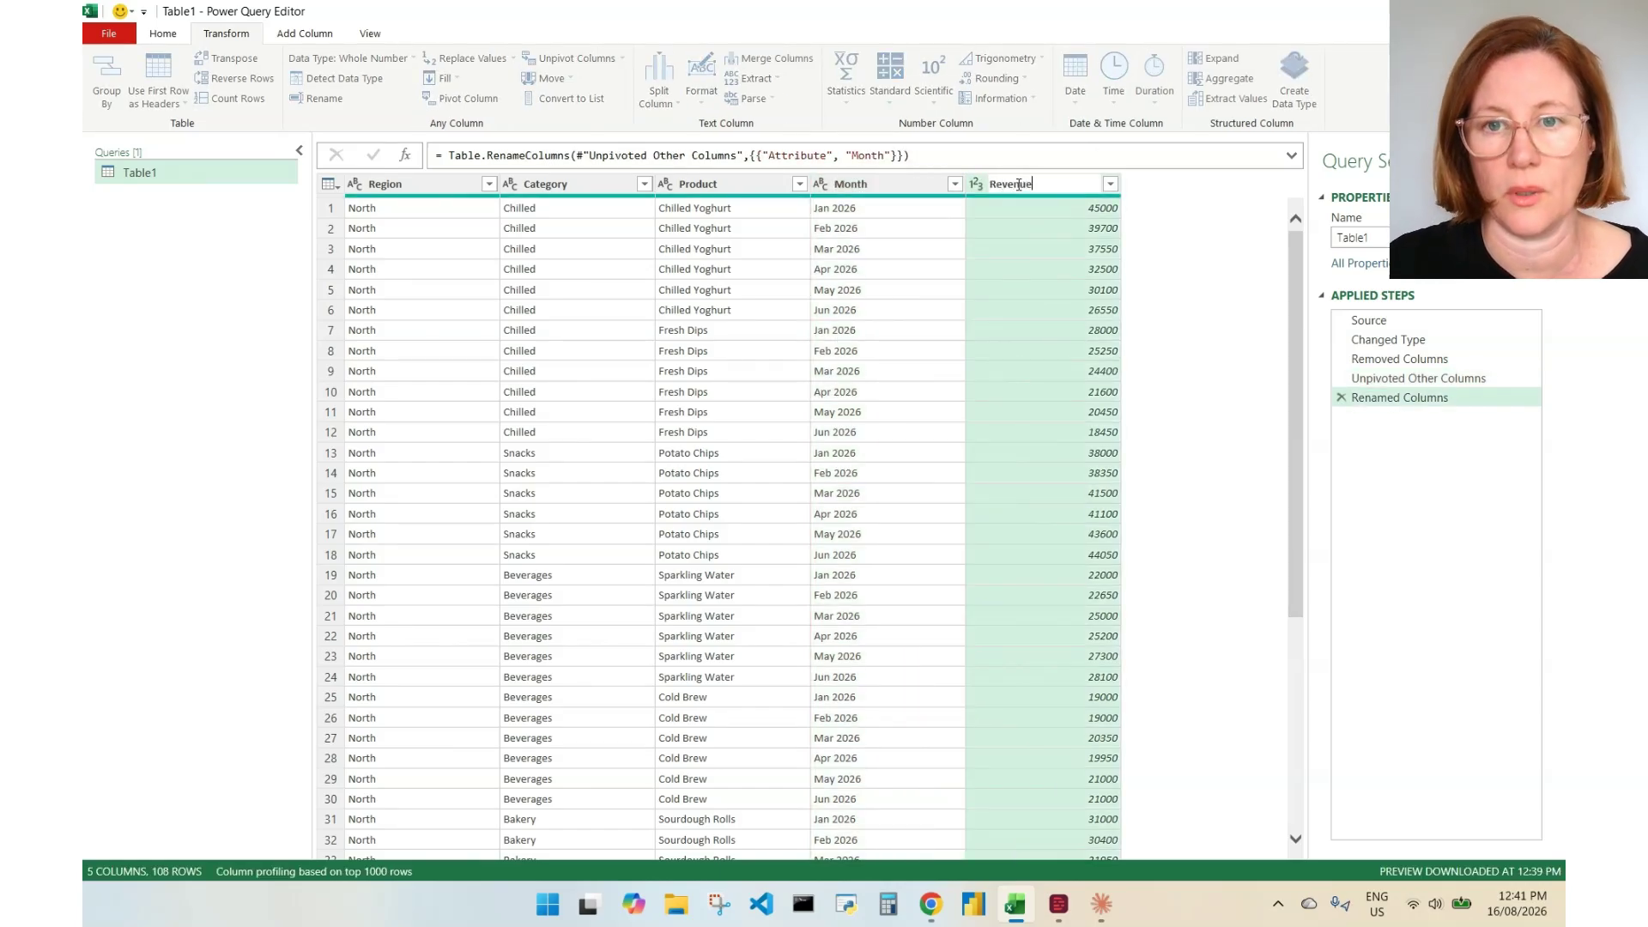
key(Return)
click(975, 183)
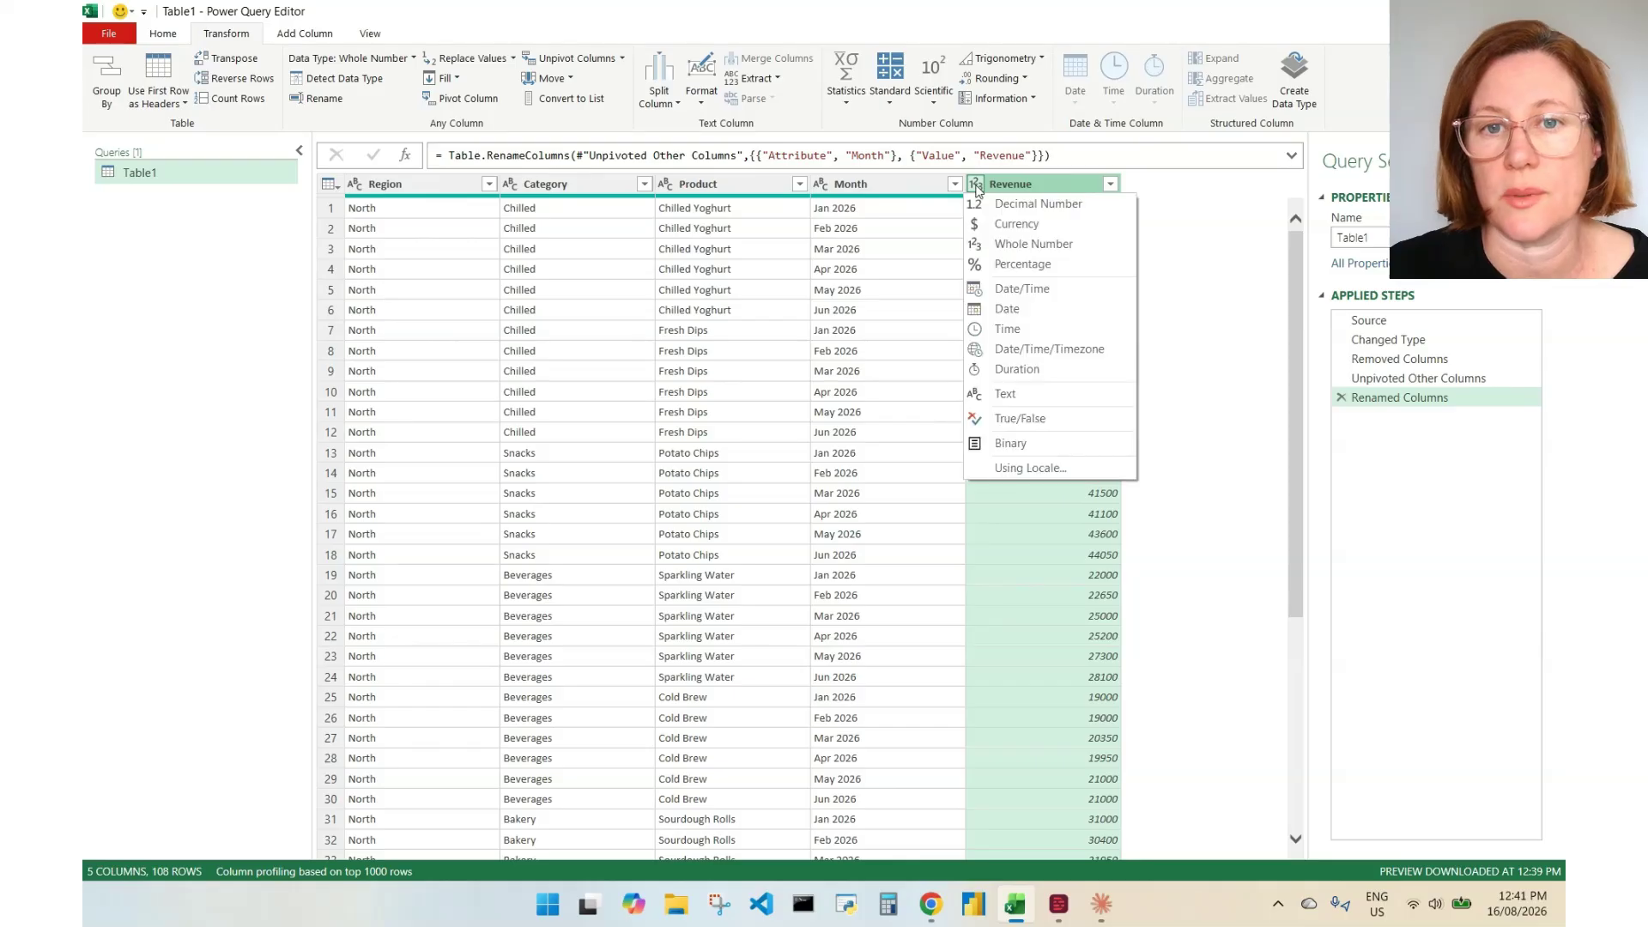
click(822, 186)
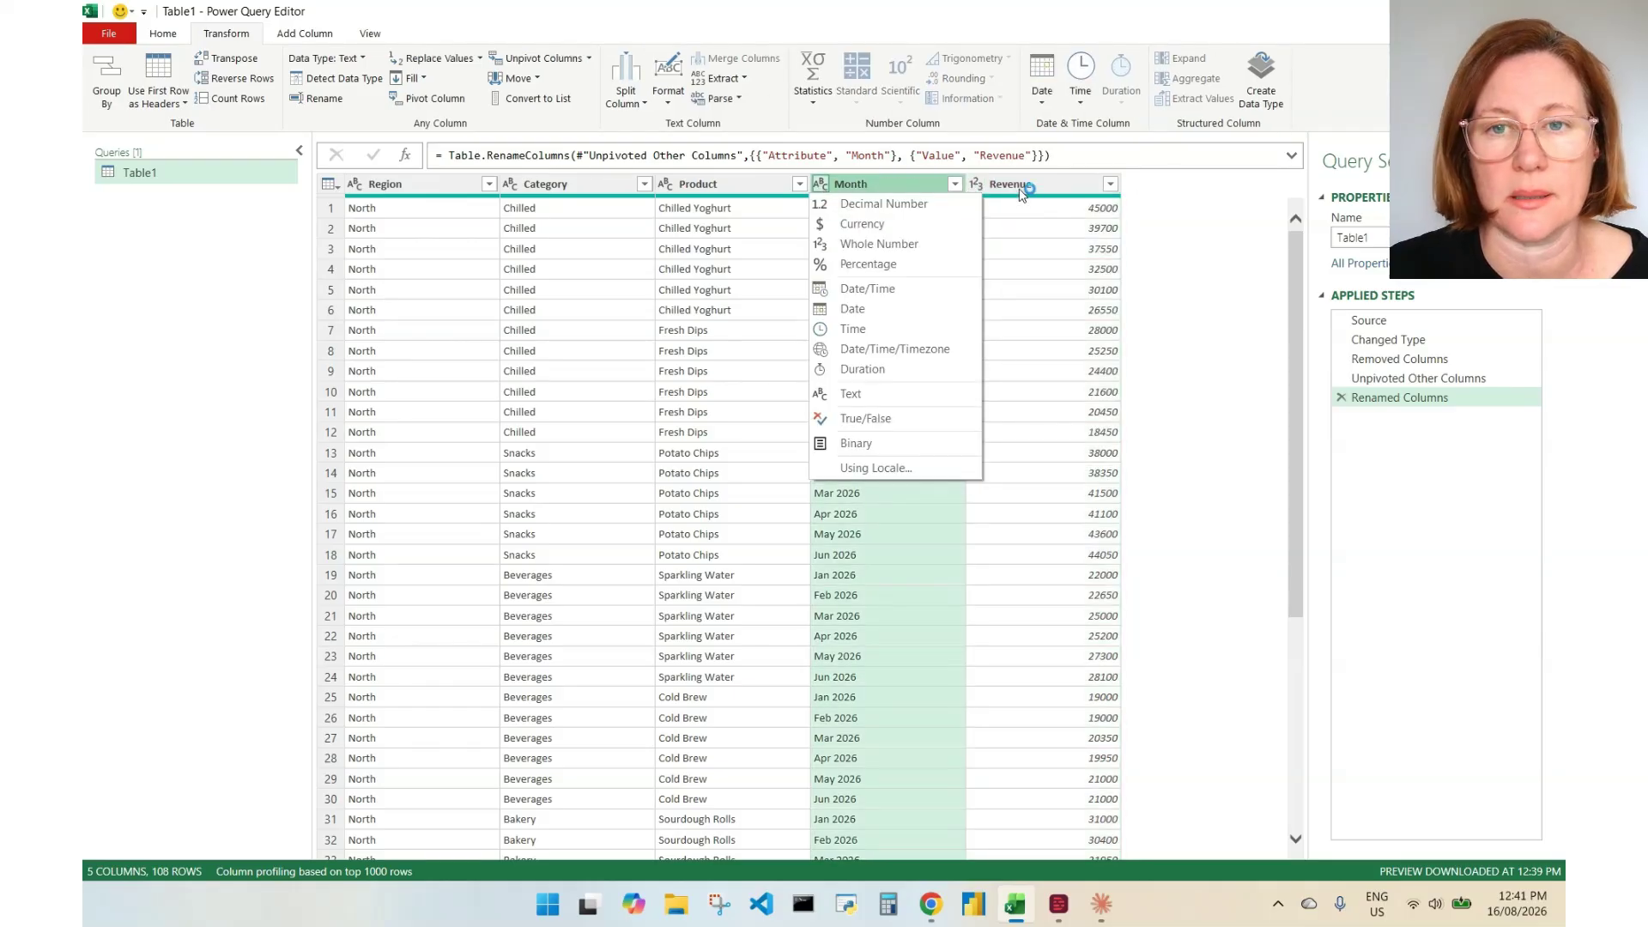
key(Escape)
Step: Close the query and load it to a worksheet, and compare the loaded table with the Revenue Report H1 2026 sheet
click(163, 33)
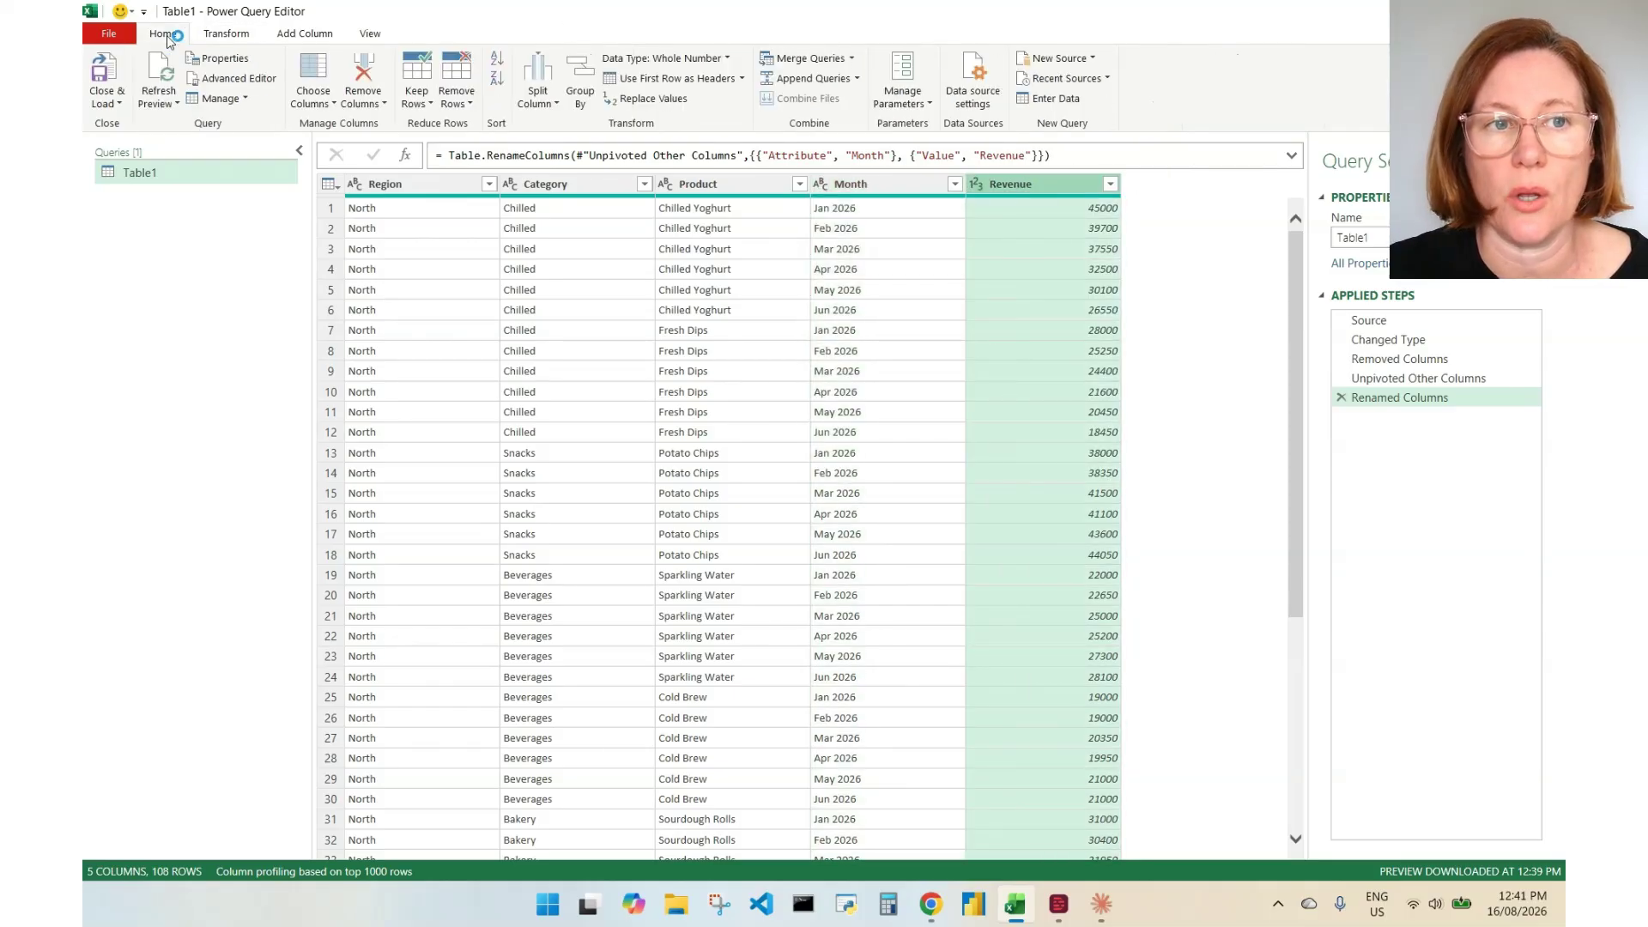
click(111, 72)
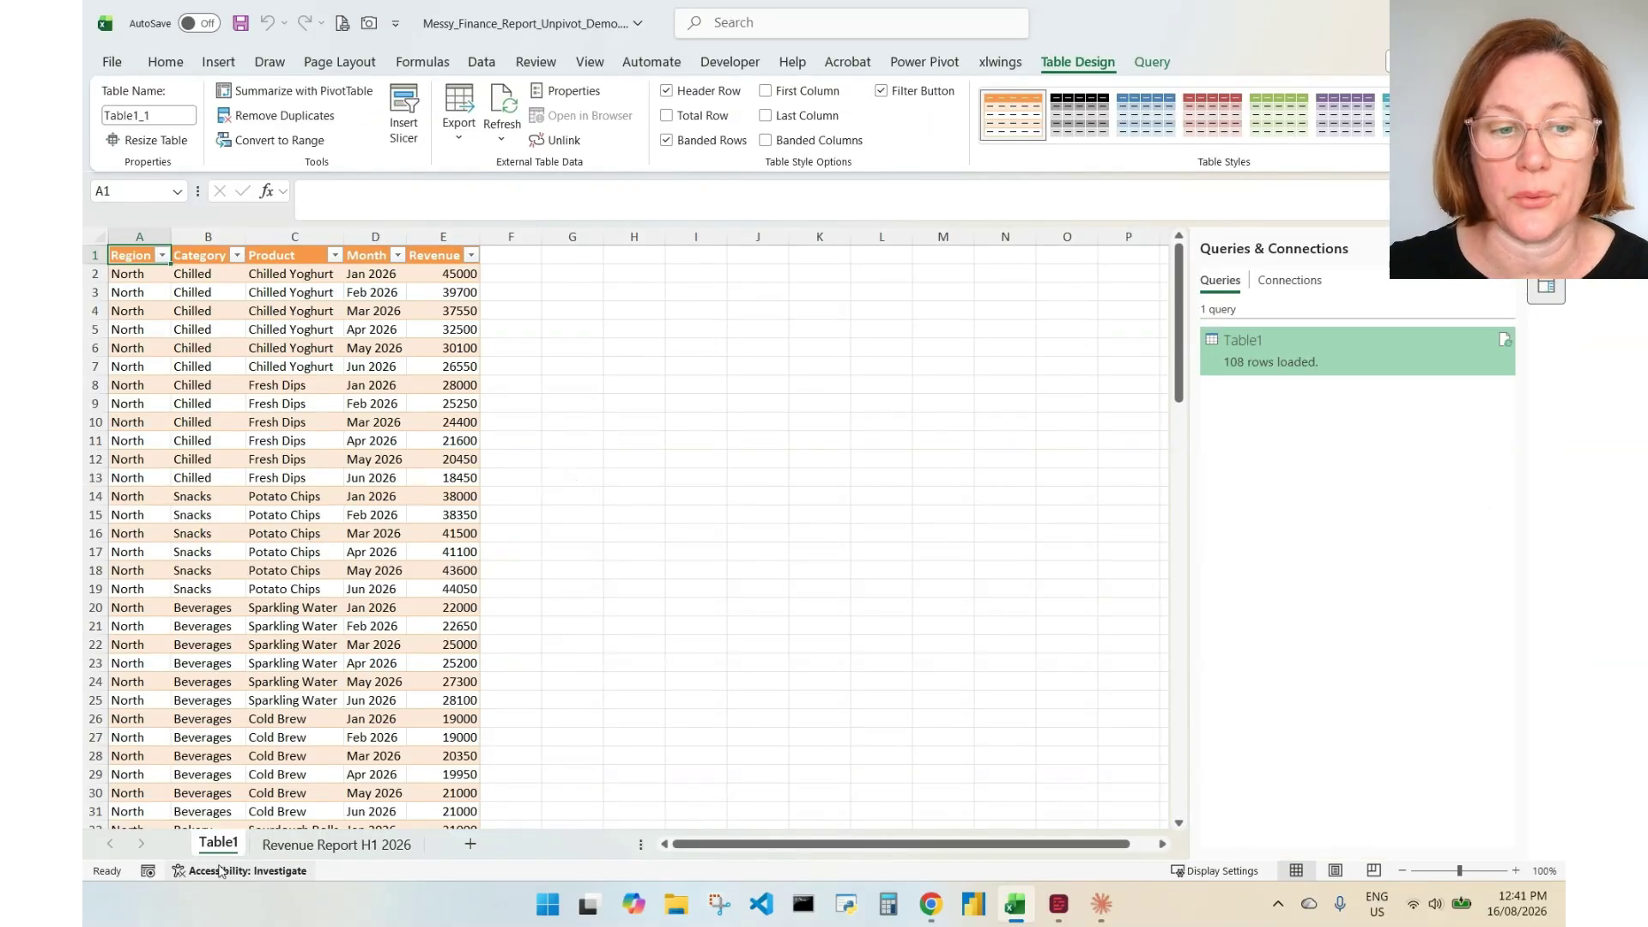
click(336, 844)
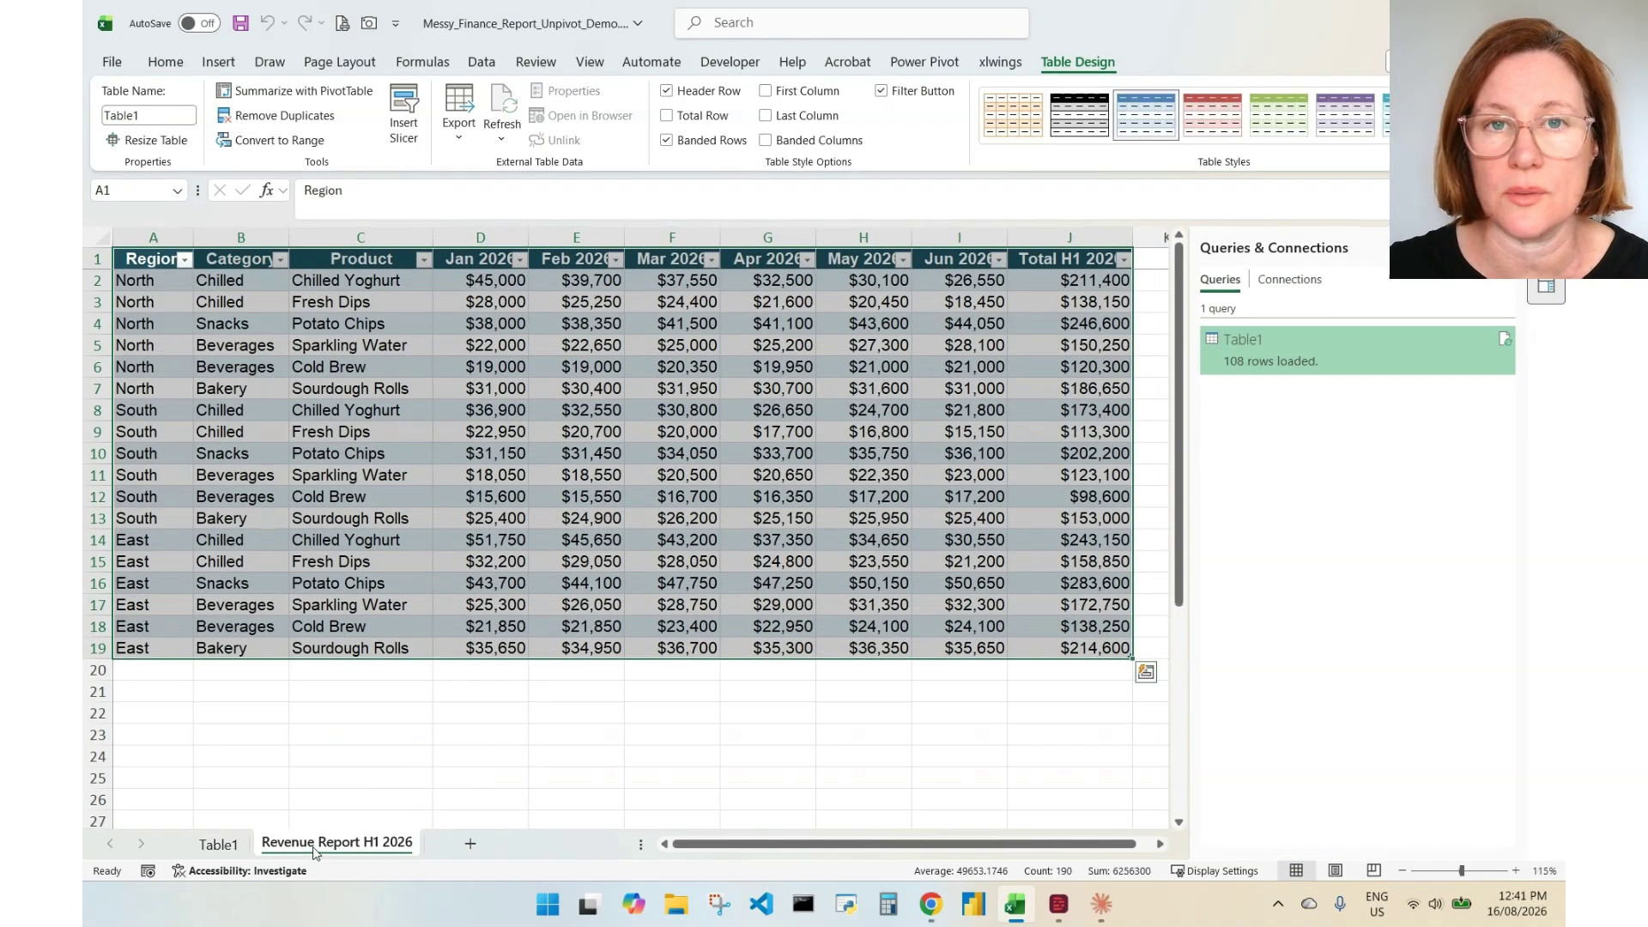
click(218, 844)
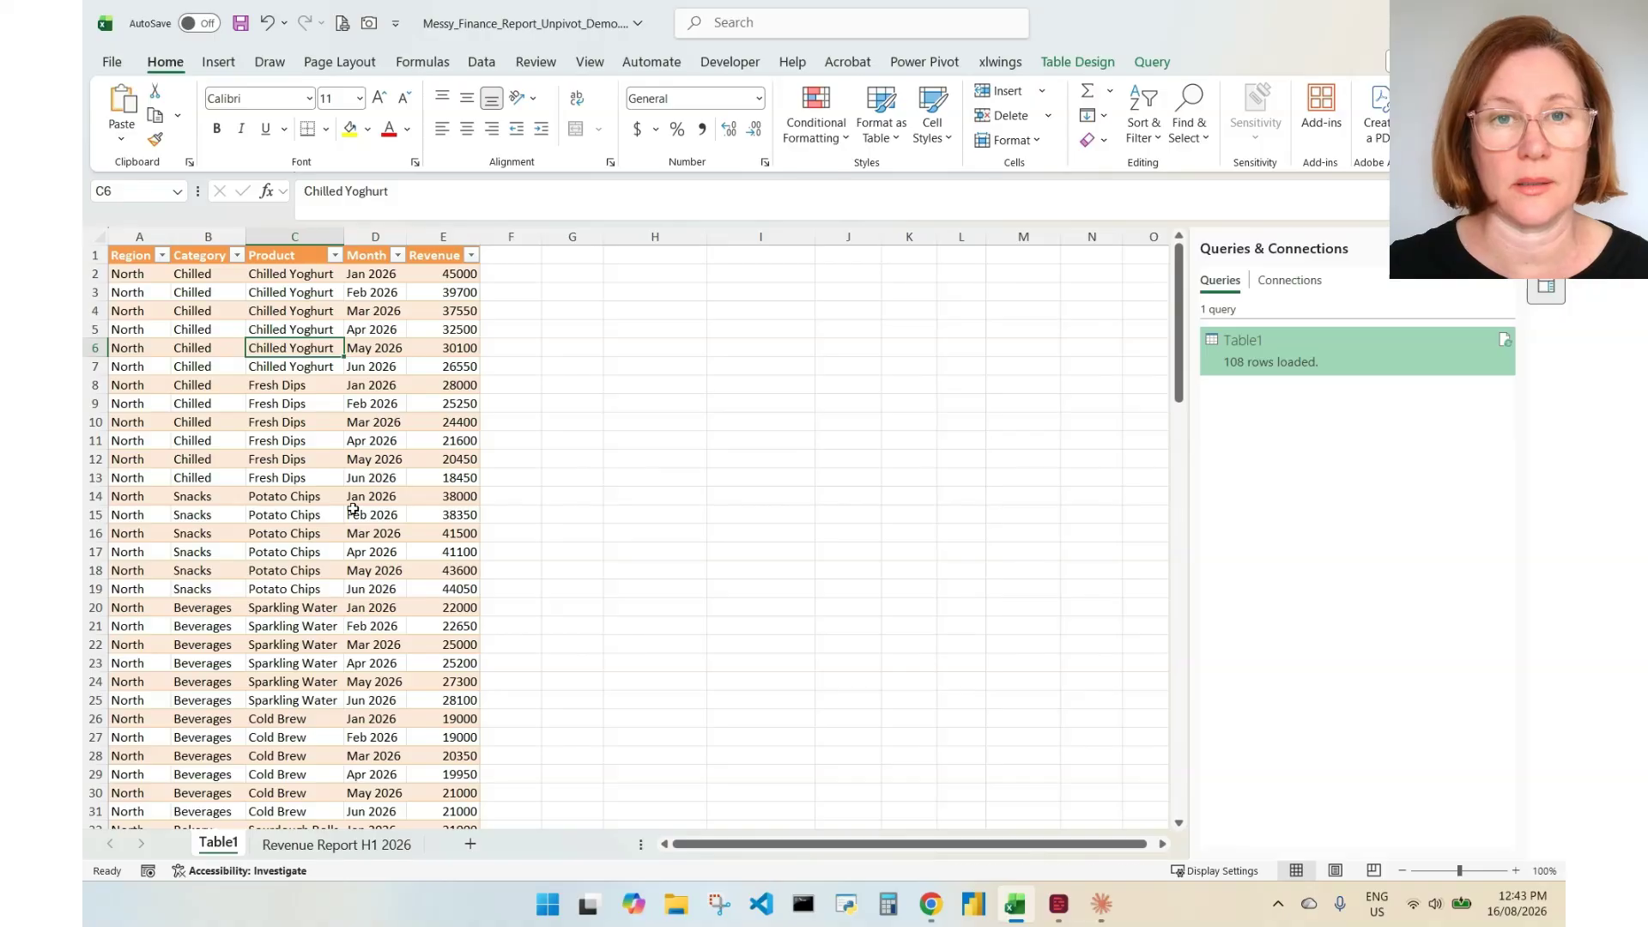
Step: Insert a PivotChart based on the whole loaded revenue table, placed on the existing worksheet at cell H3 of Table1
key(ctrl+a)
key(ctrl+a)
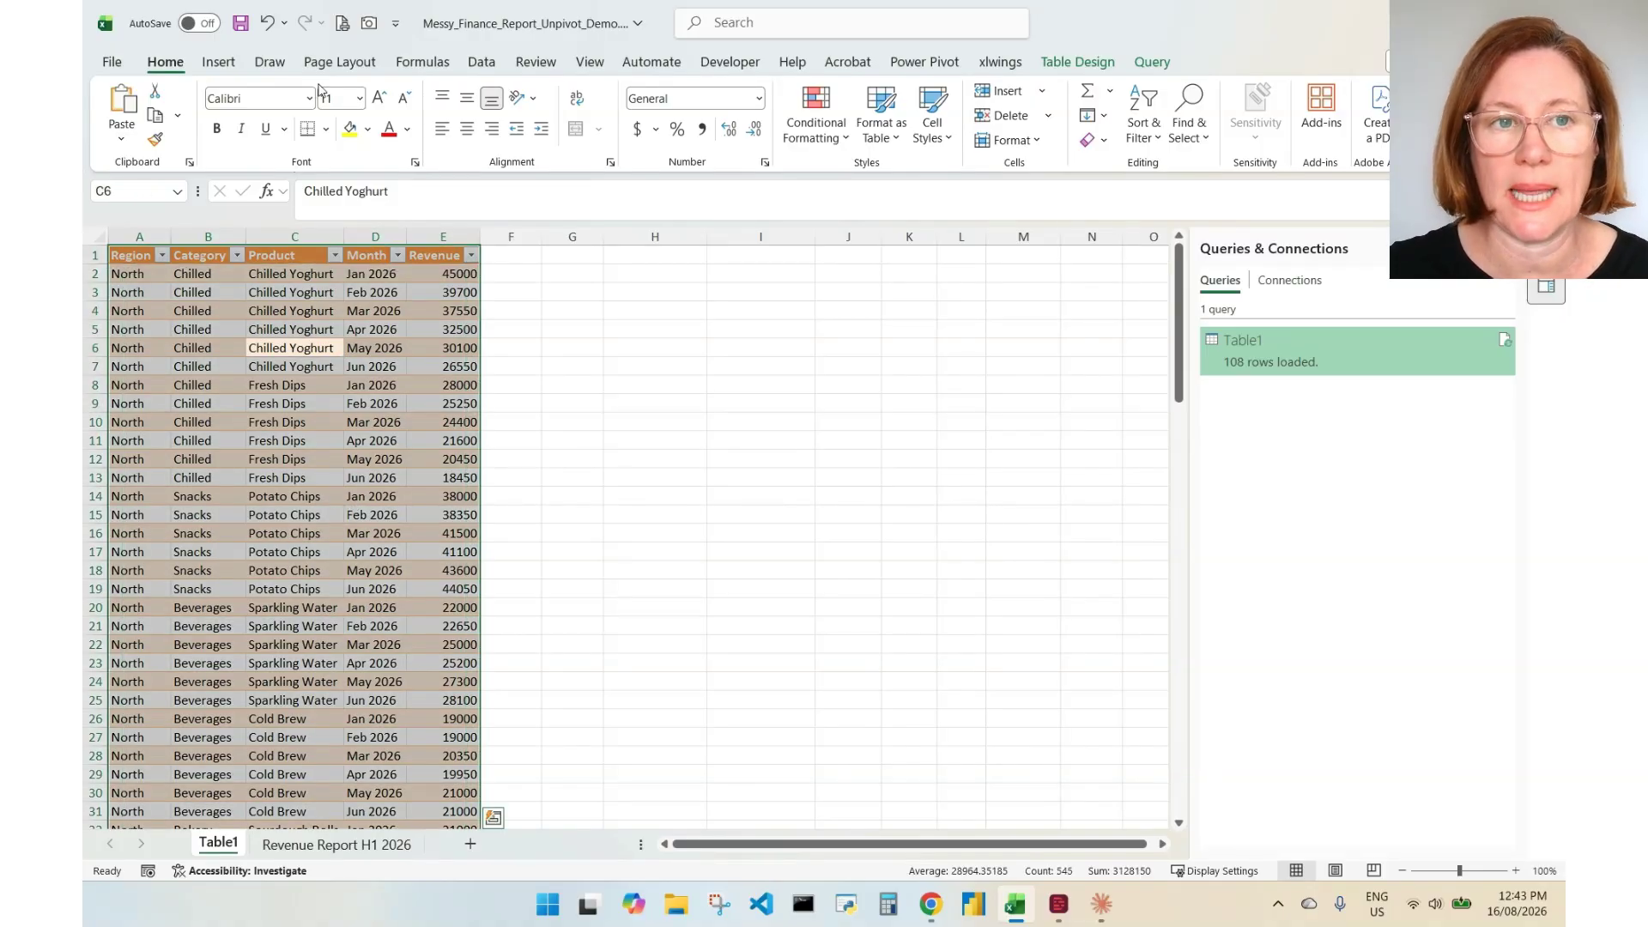
click(219, 63)
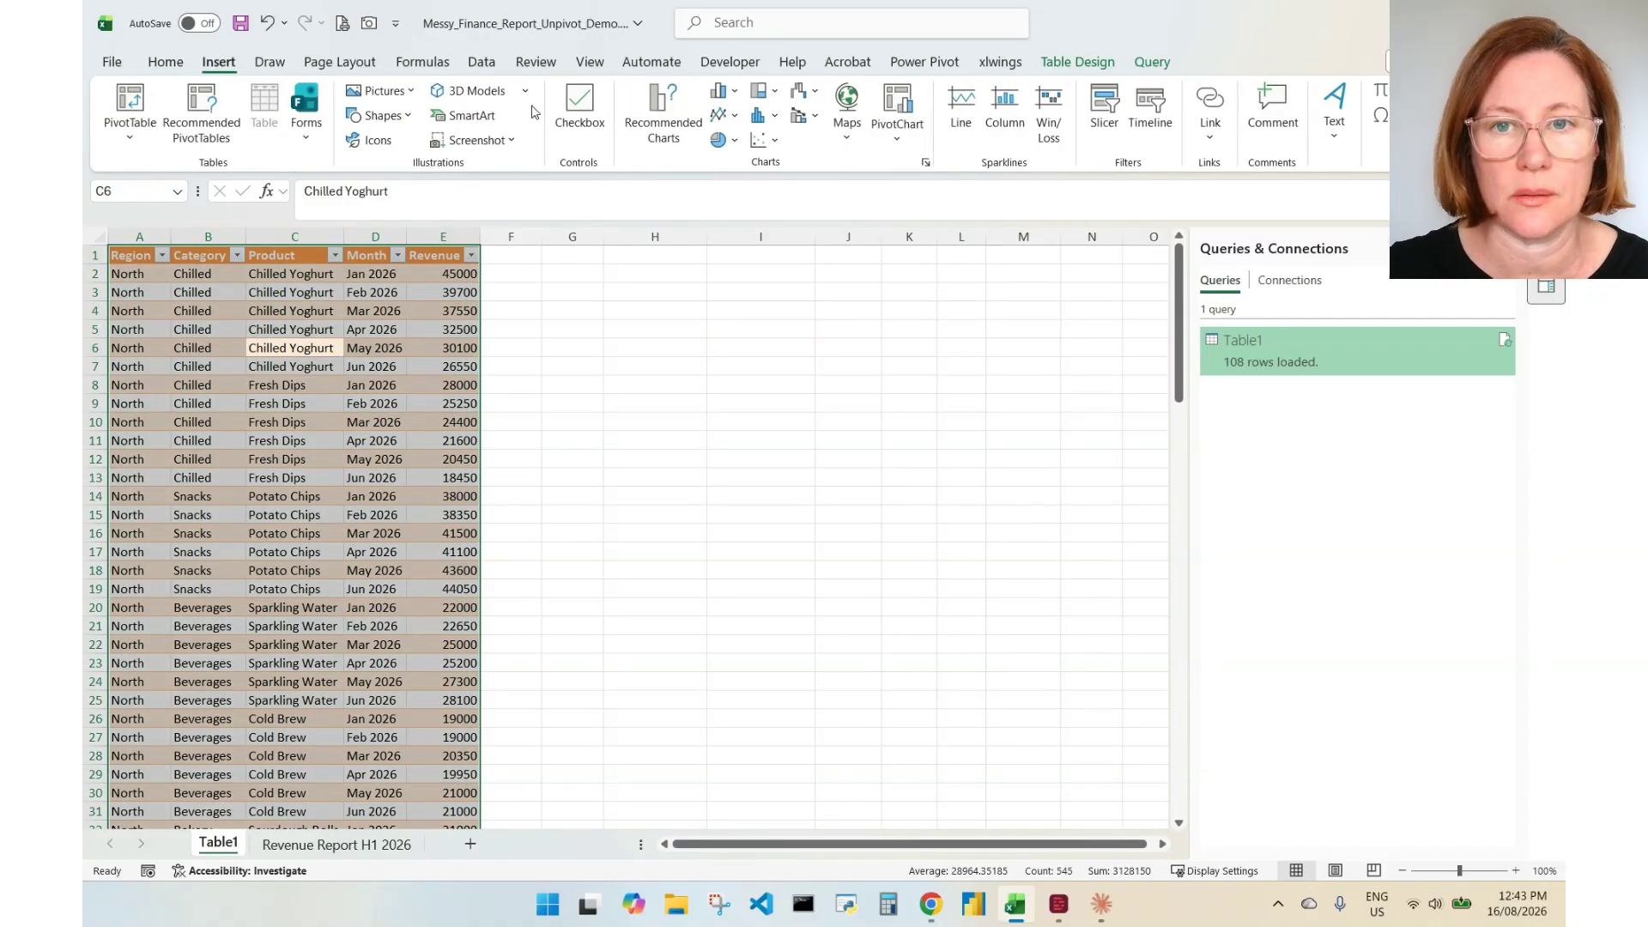
click(897, 102)
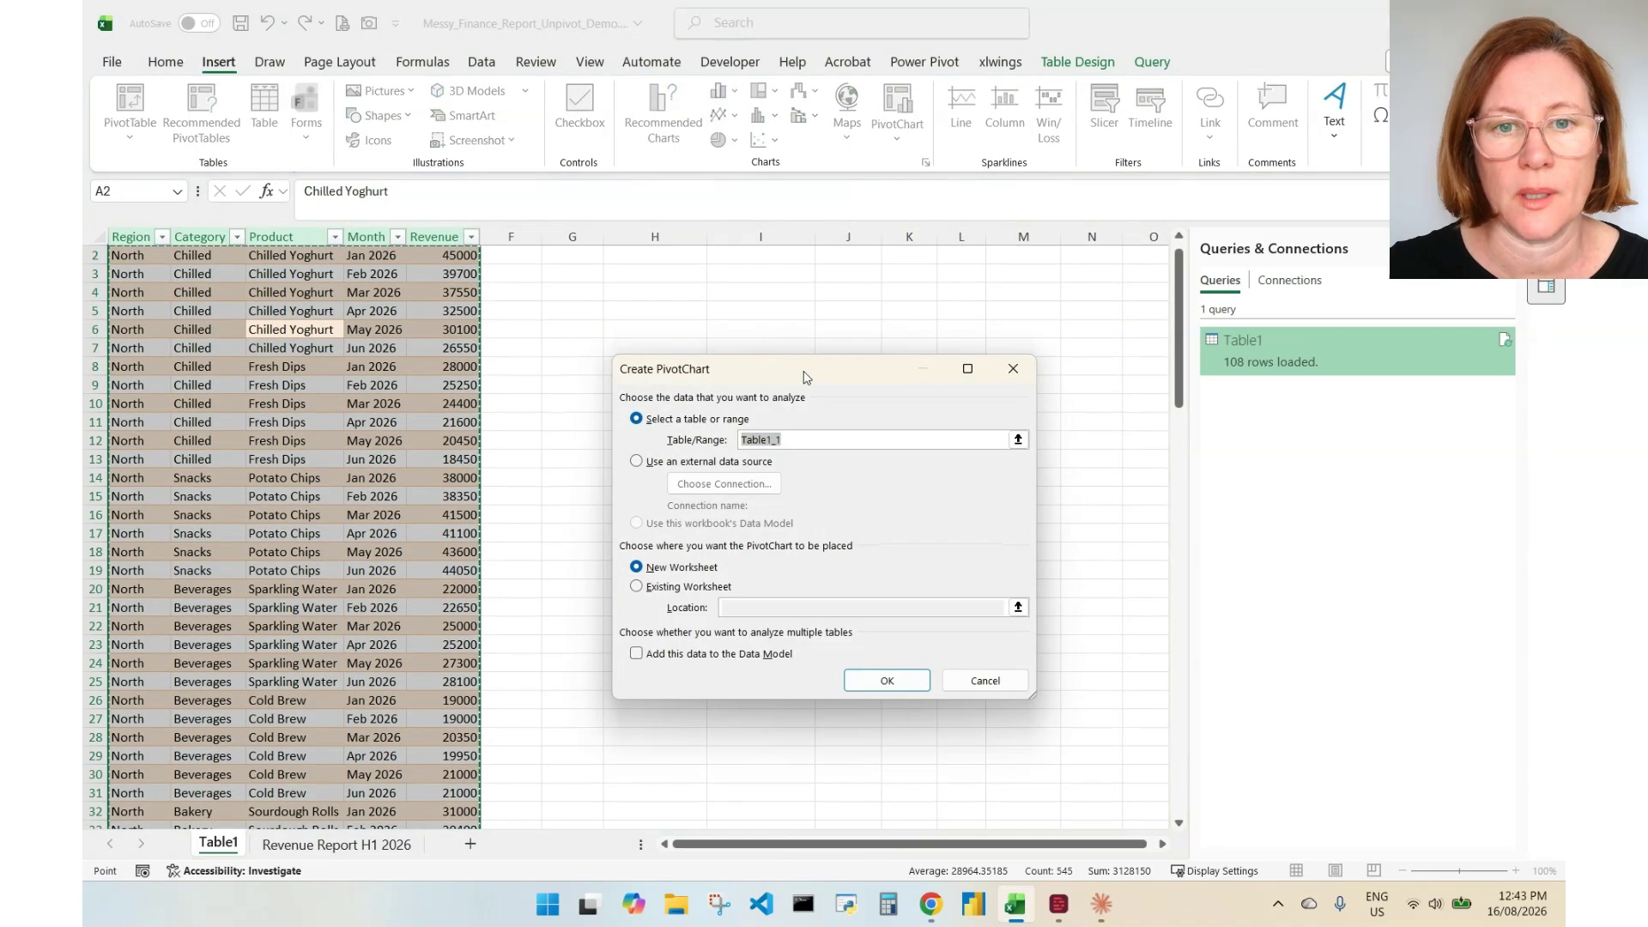
click(674, 588)
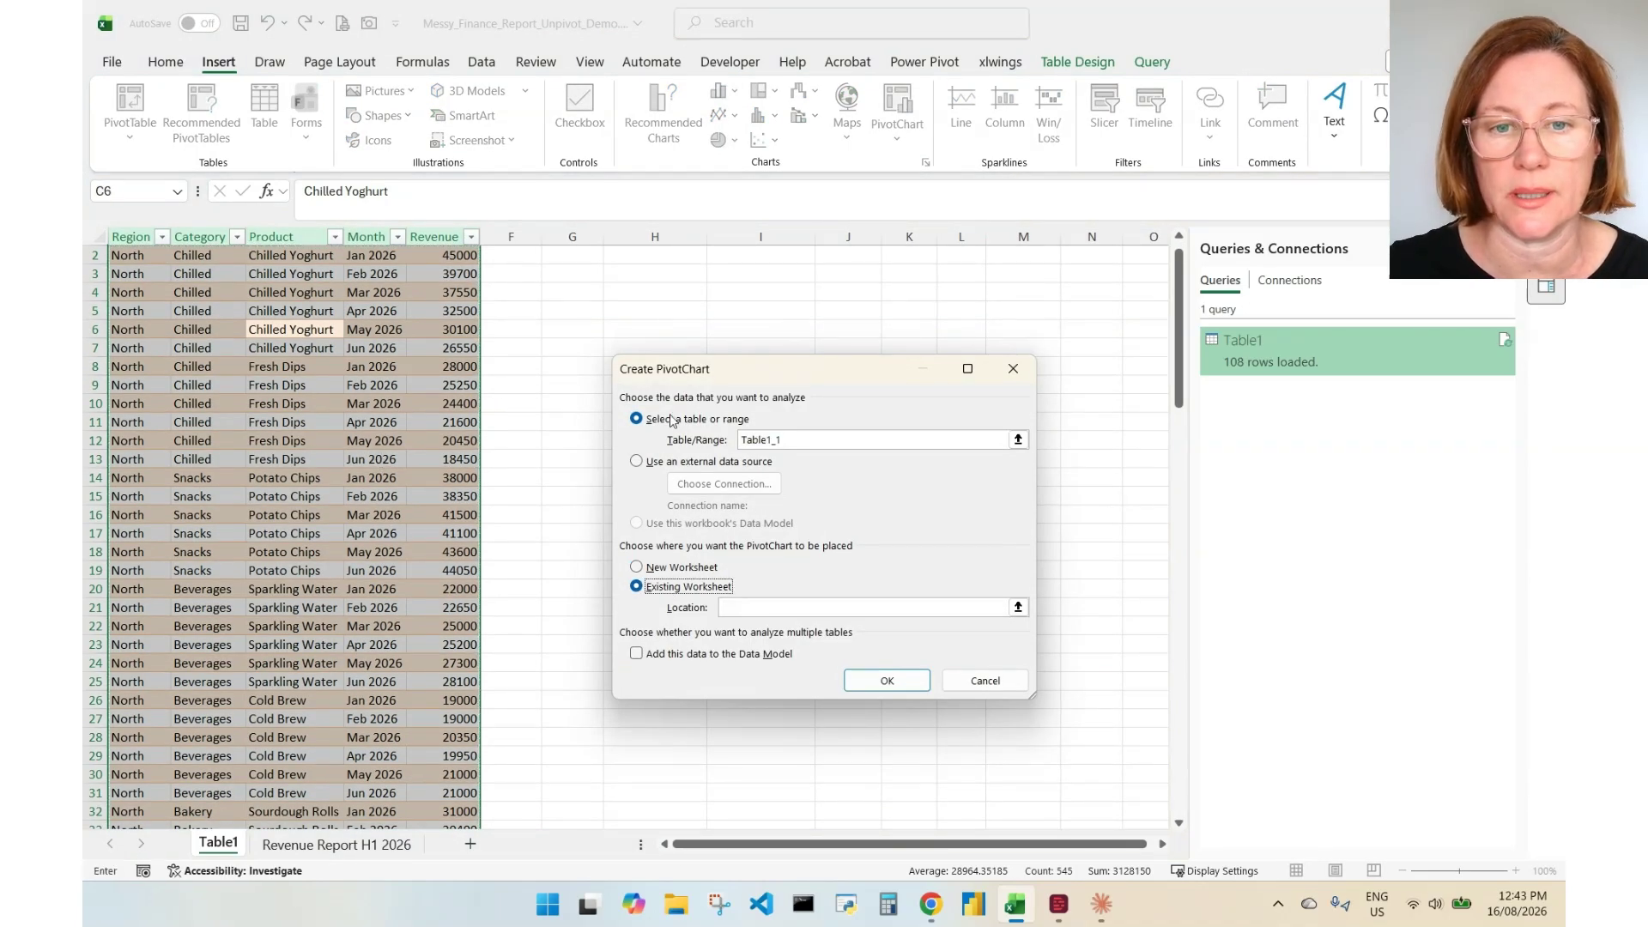
click(762, 607)
click(641, 273)
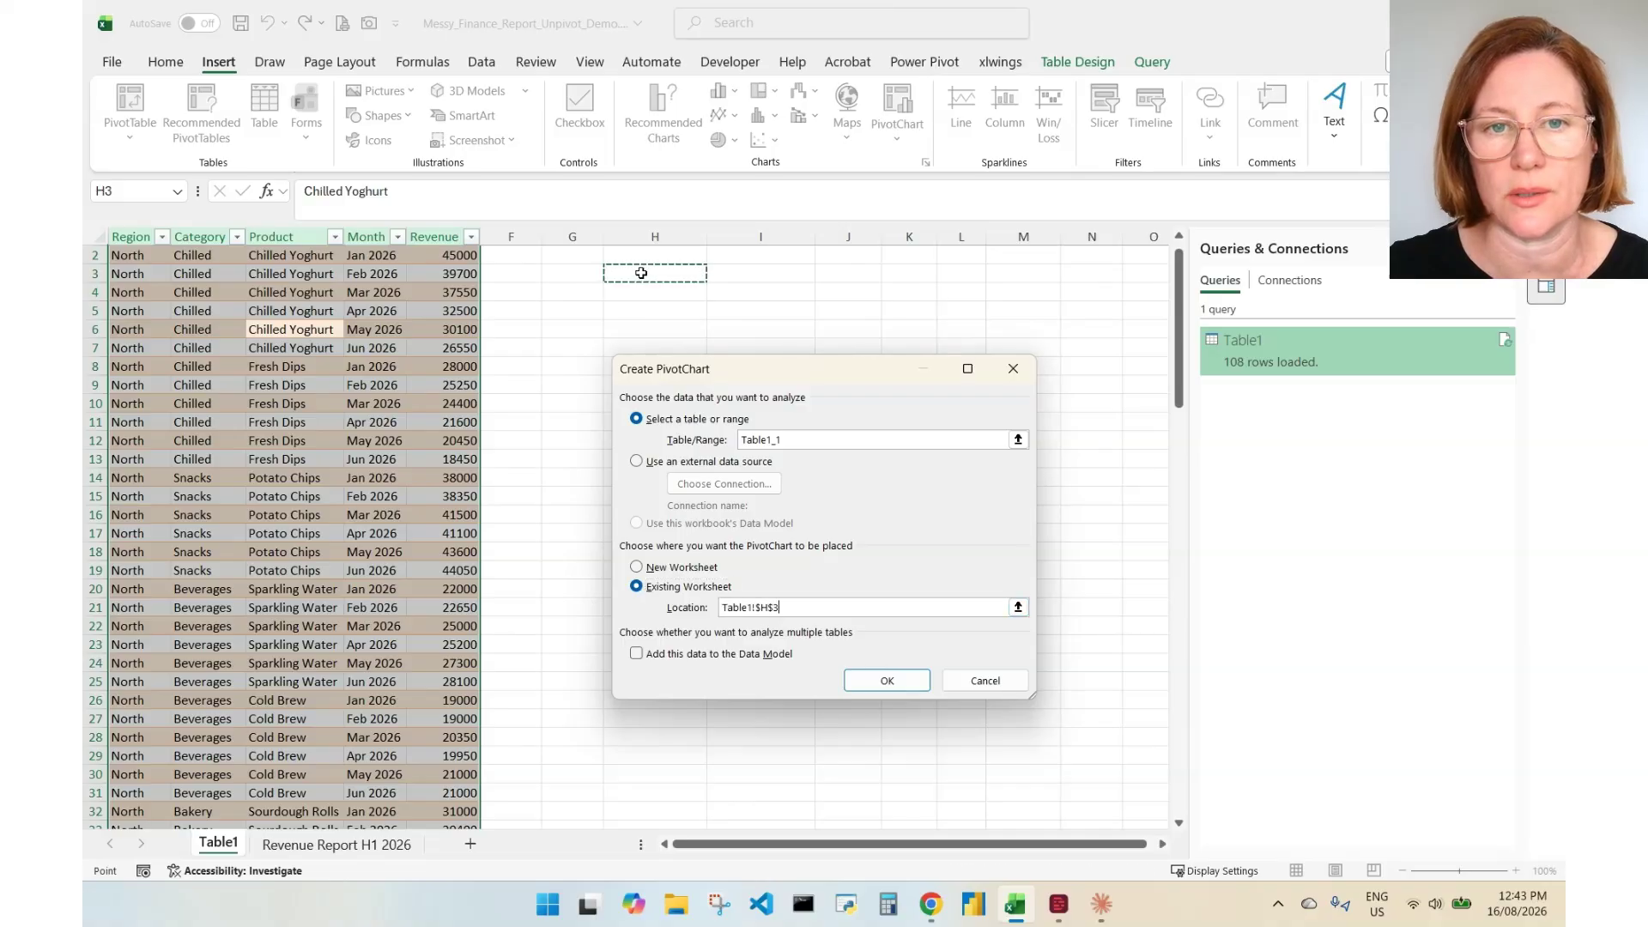
click(894, 680)
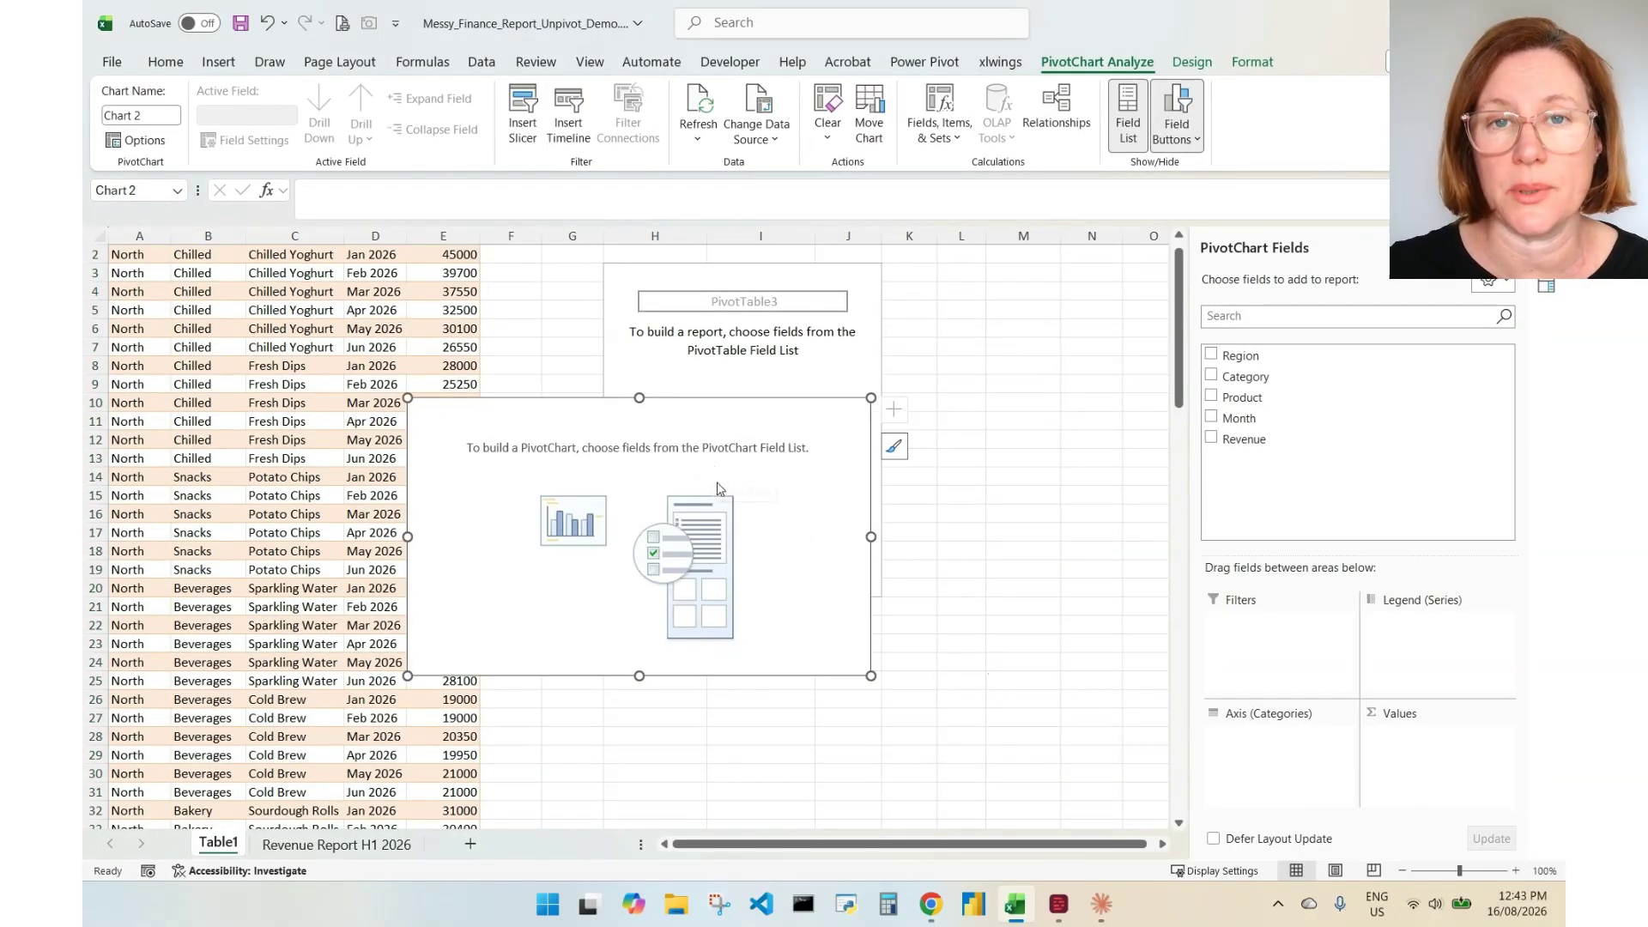
Step: Chart Revenue as values with Category as legend and Month as axis, and move the PivotChart below the PivotTable
drag(1236, 439, 1432, 763)
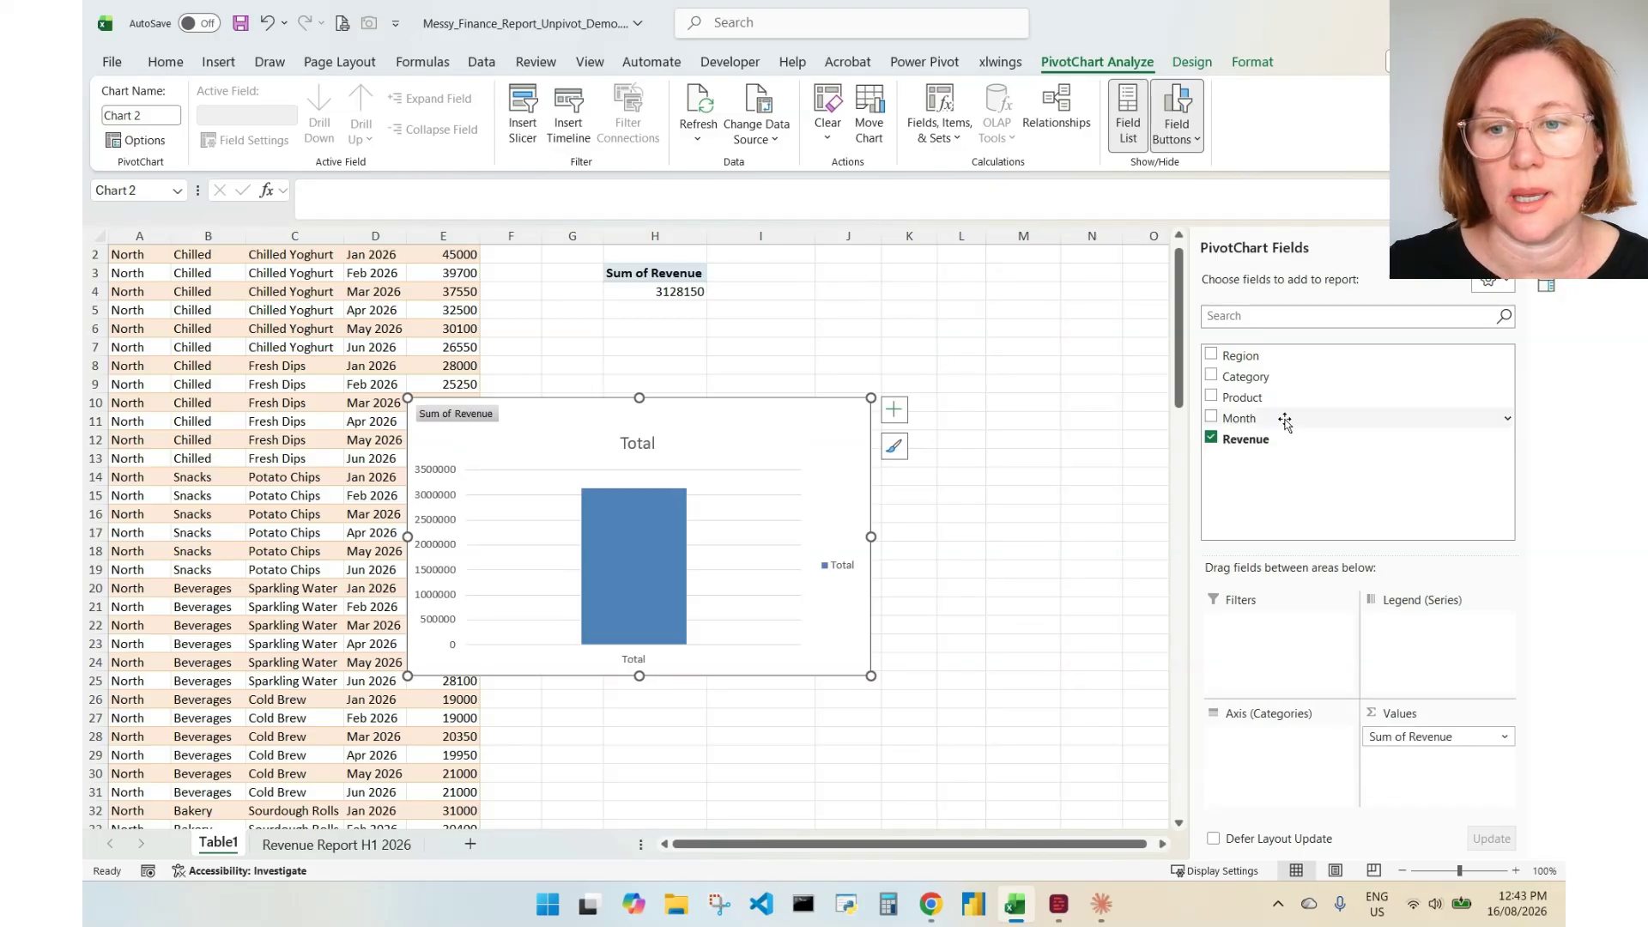
drag(1240, 378, 1431, 624)
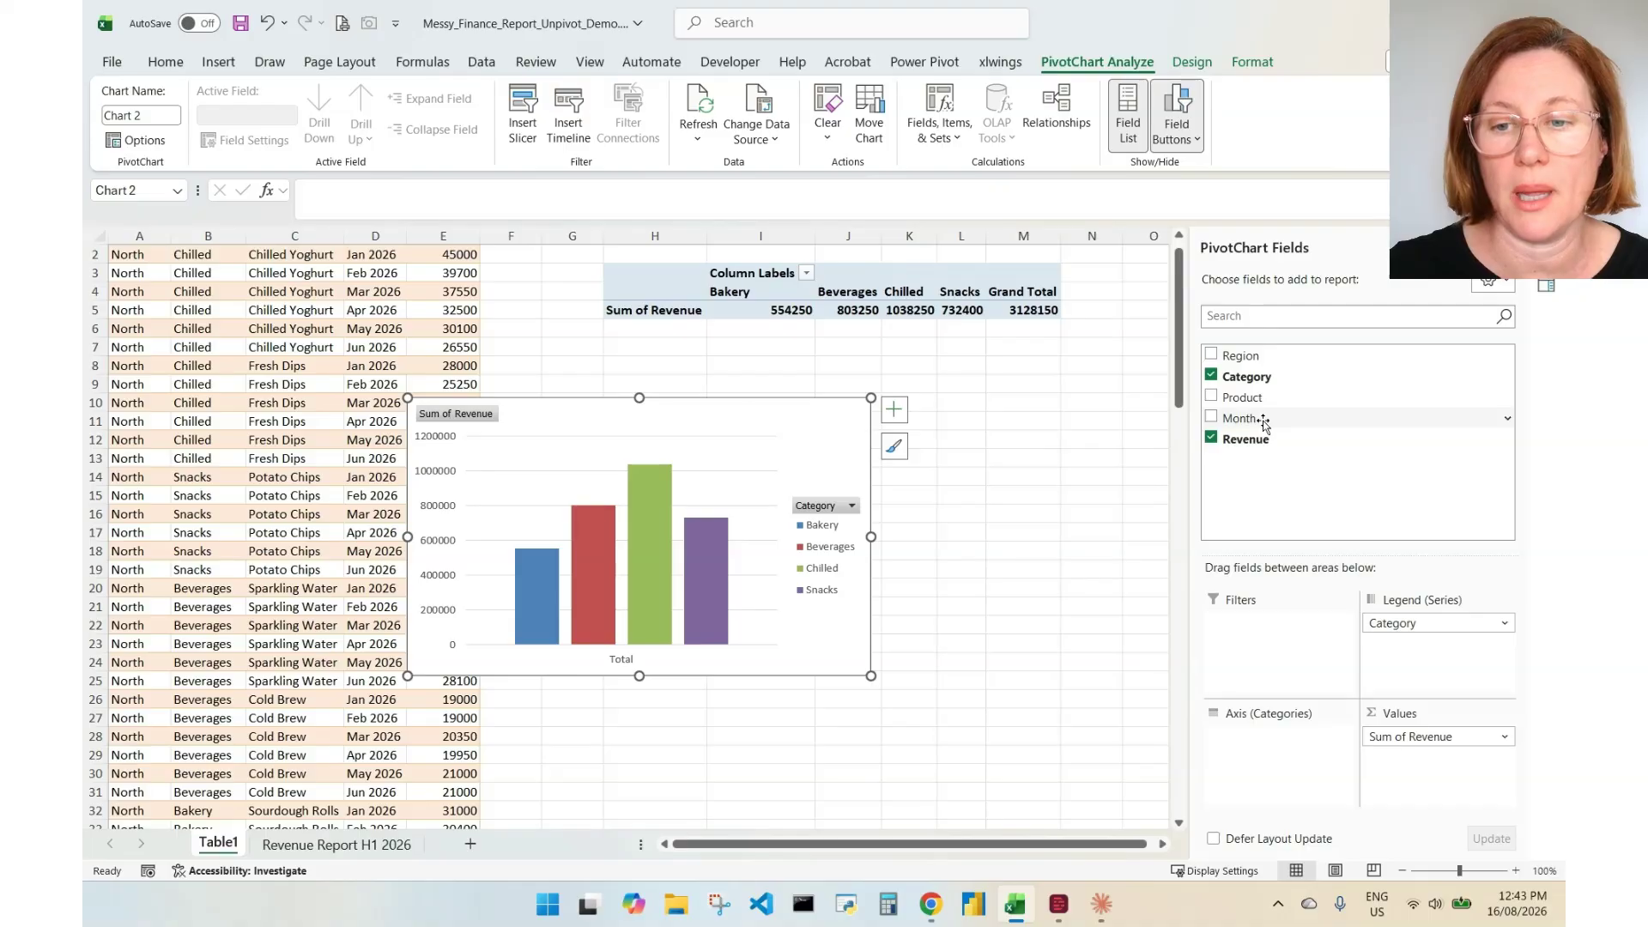
drag(1265, 420, 1283, 755)
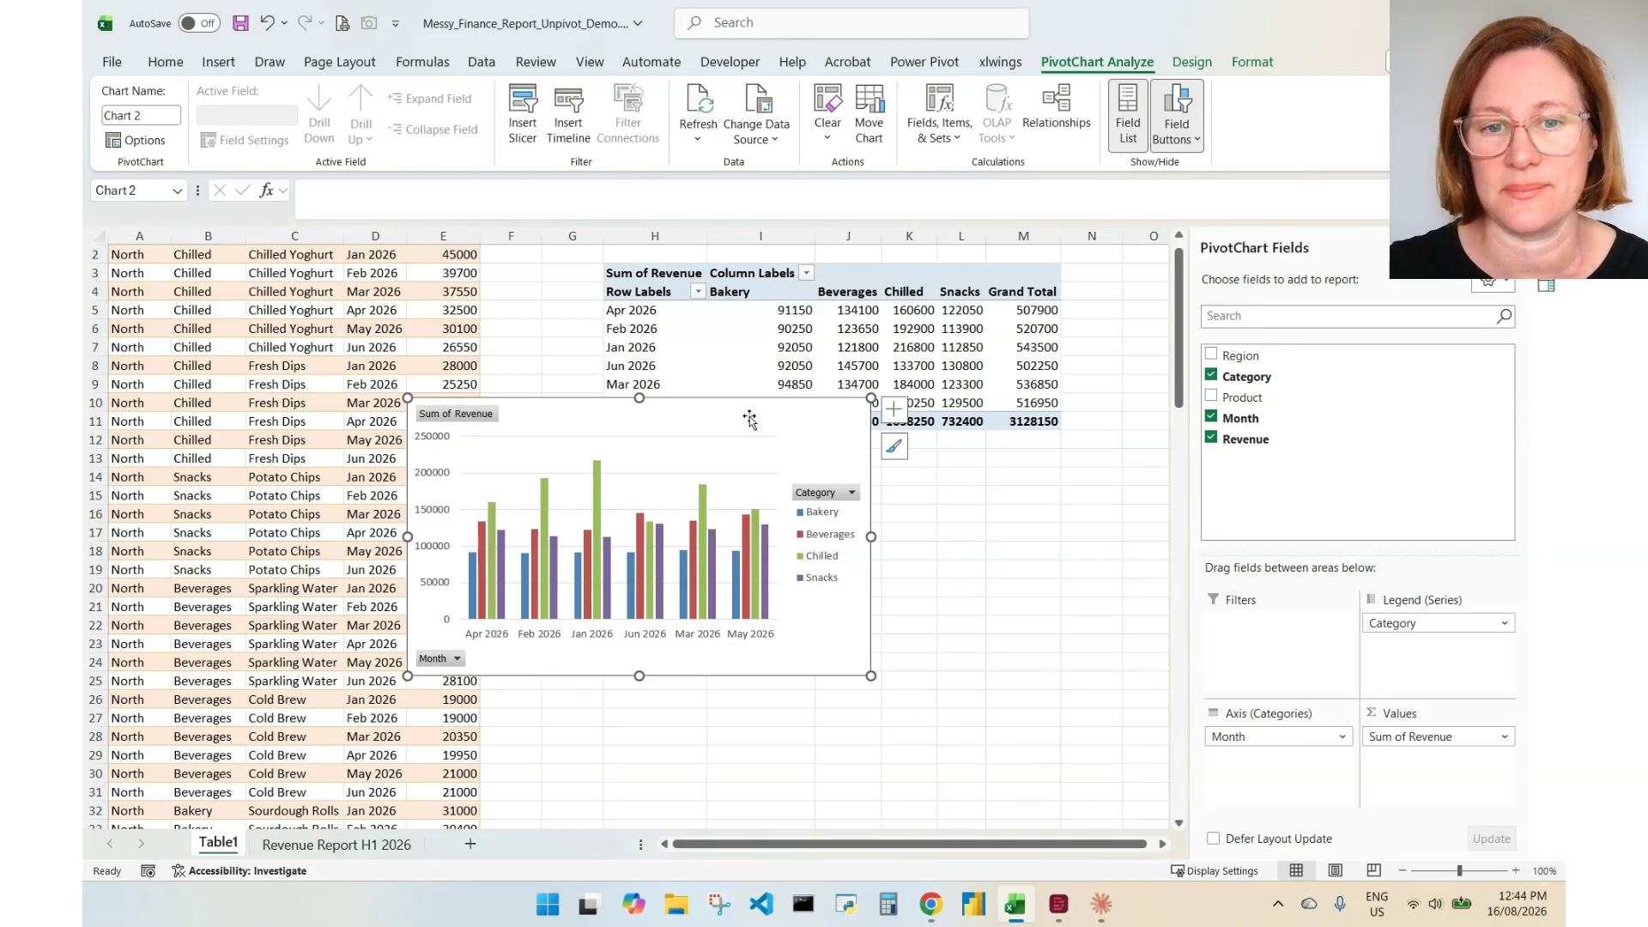
drag(750, 415, 966, 479)
Step: Open the Table1 query for editing in the Power Query Editor
click(290, 328)
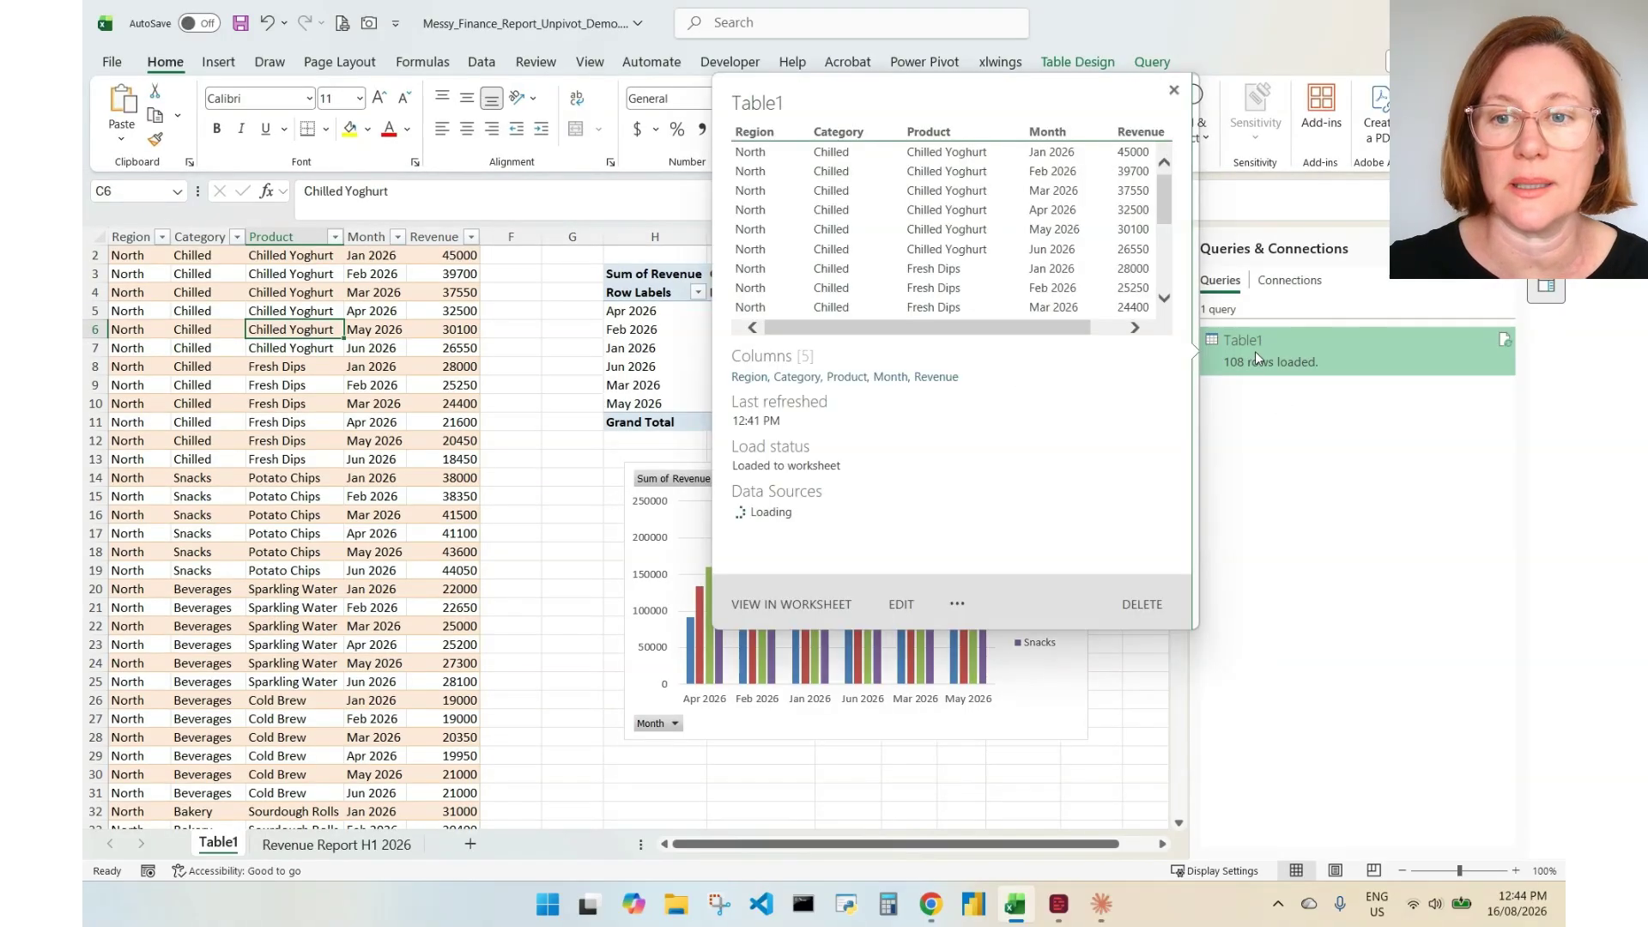
right_click(1259, 348)
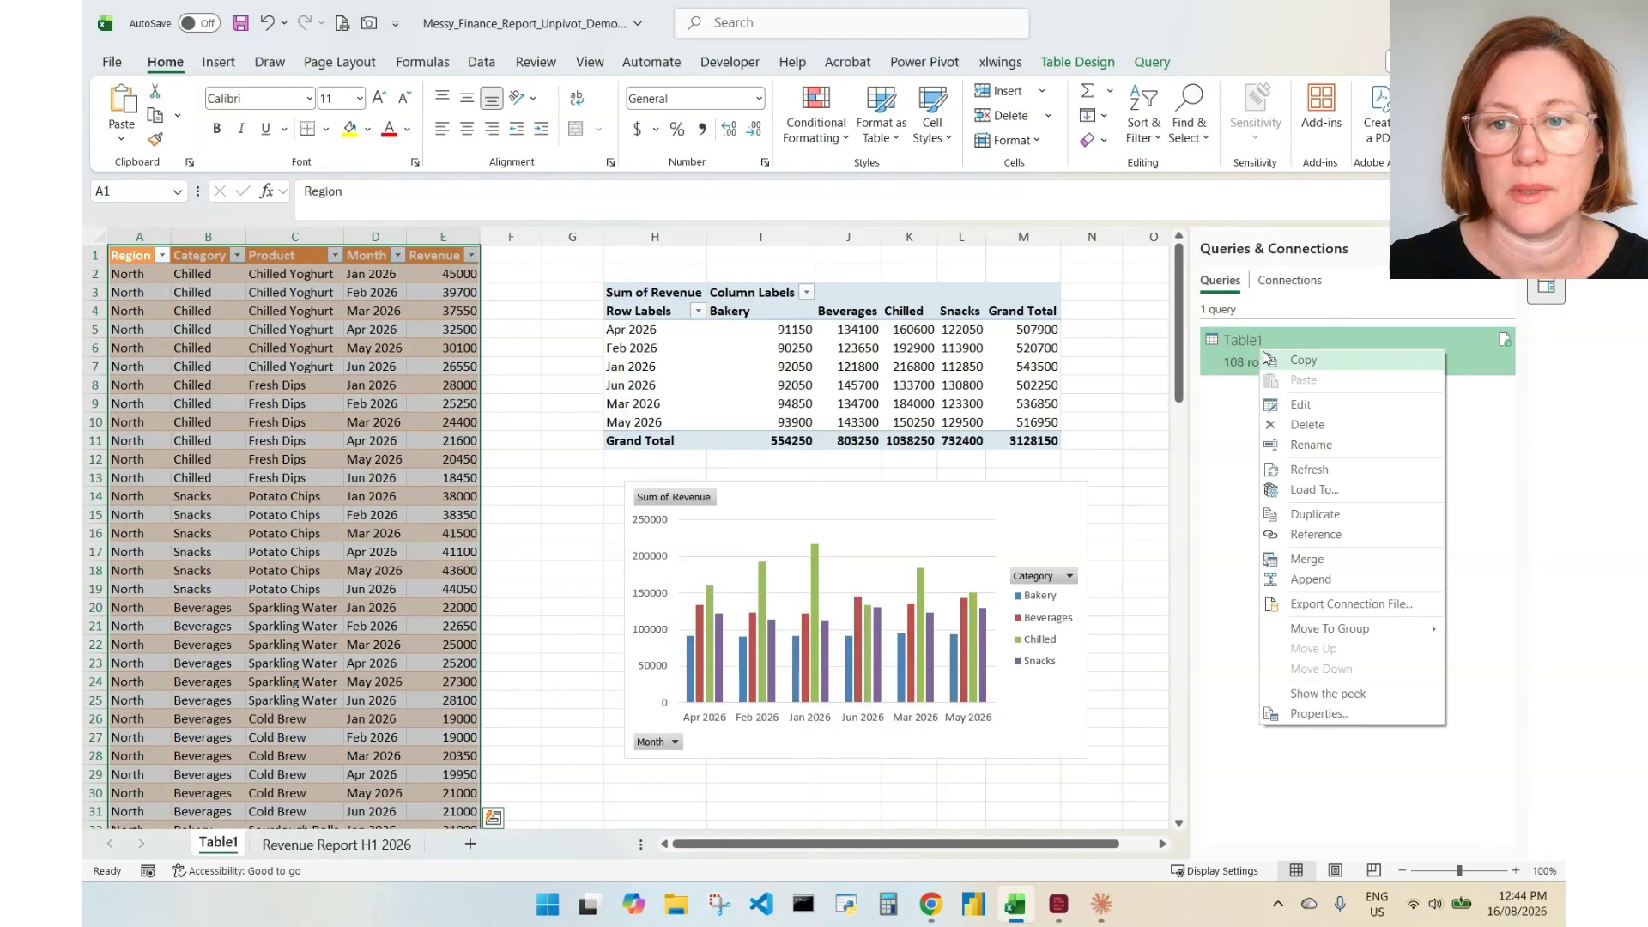
click(1302, 405)
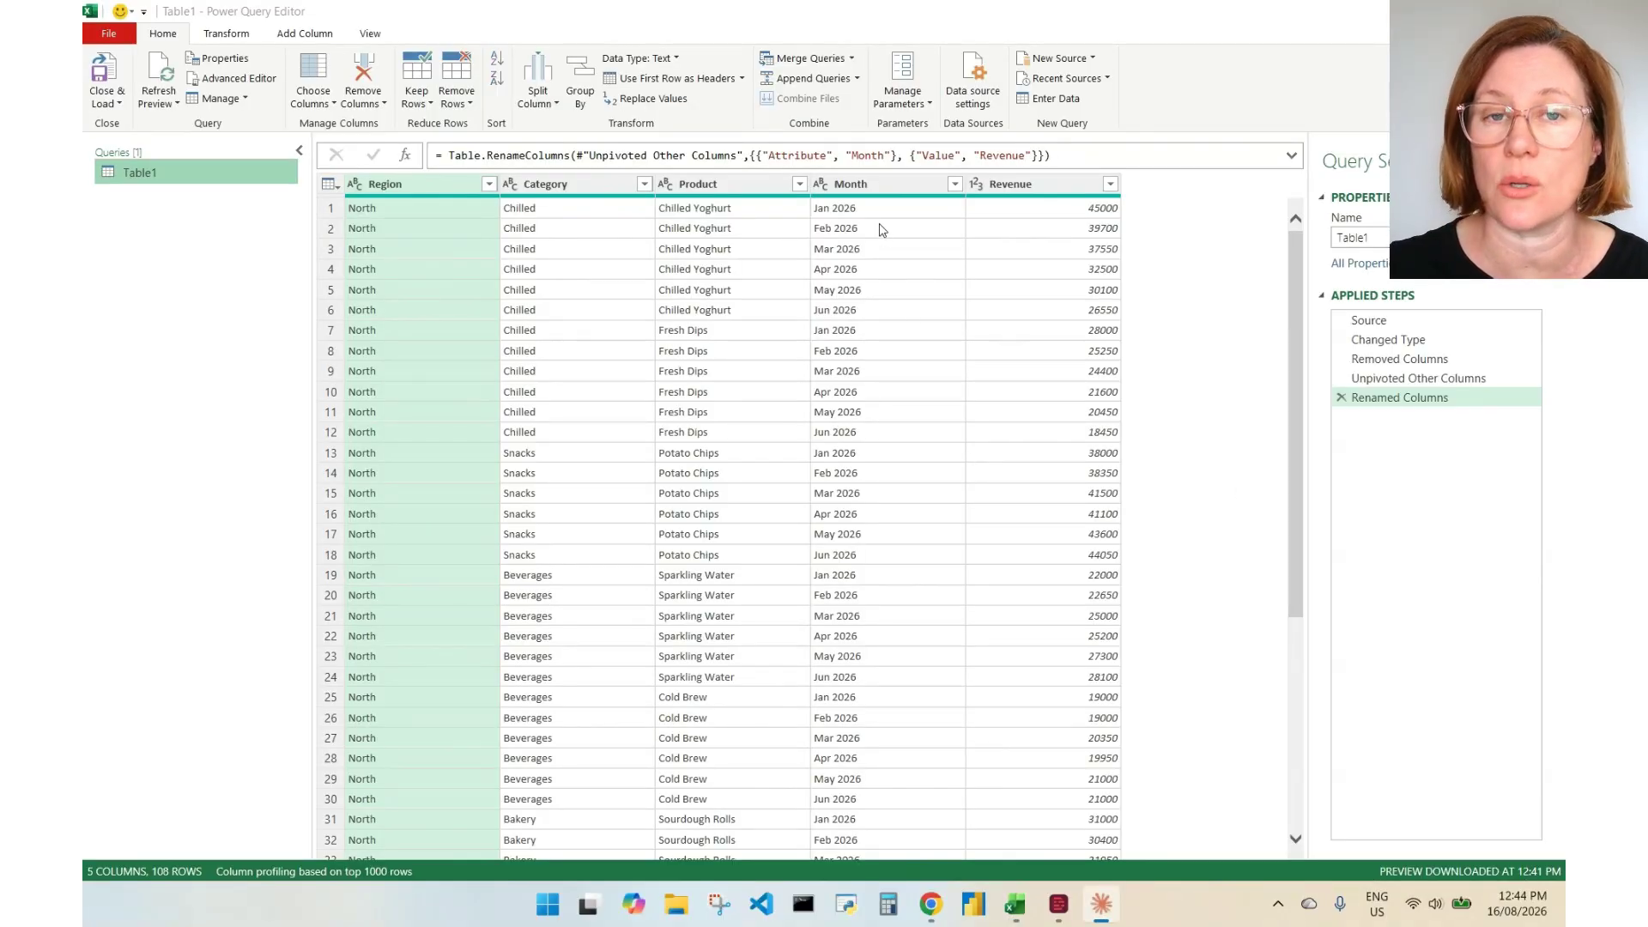
Step: Add a Date column from examples based on the Month column, using the suggested 1/01/2026 (Date from Month)
click(867, 185)
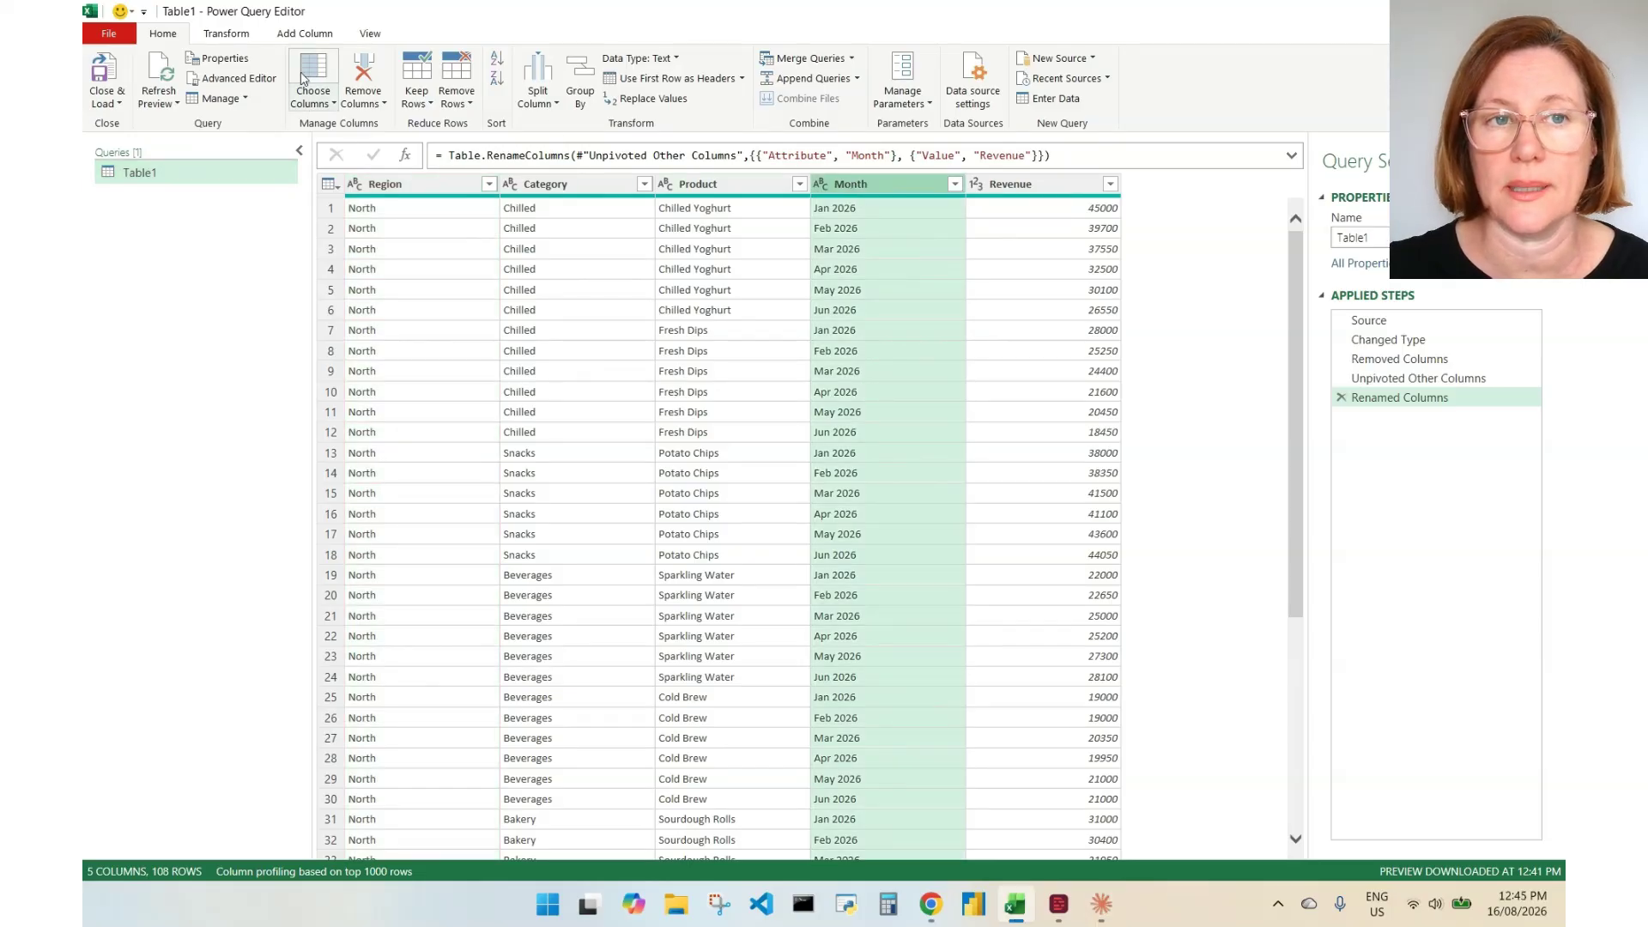
click(305, 36)
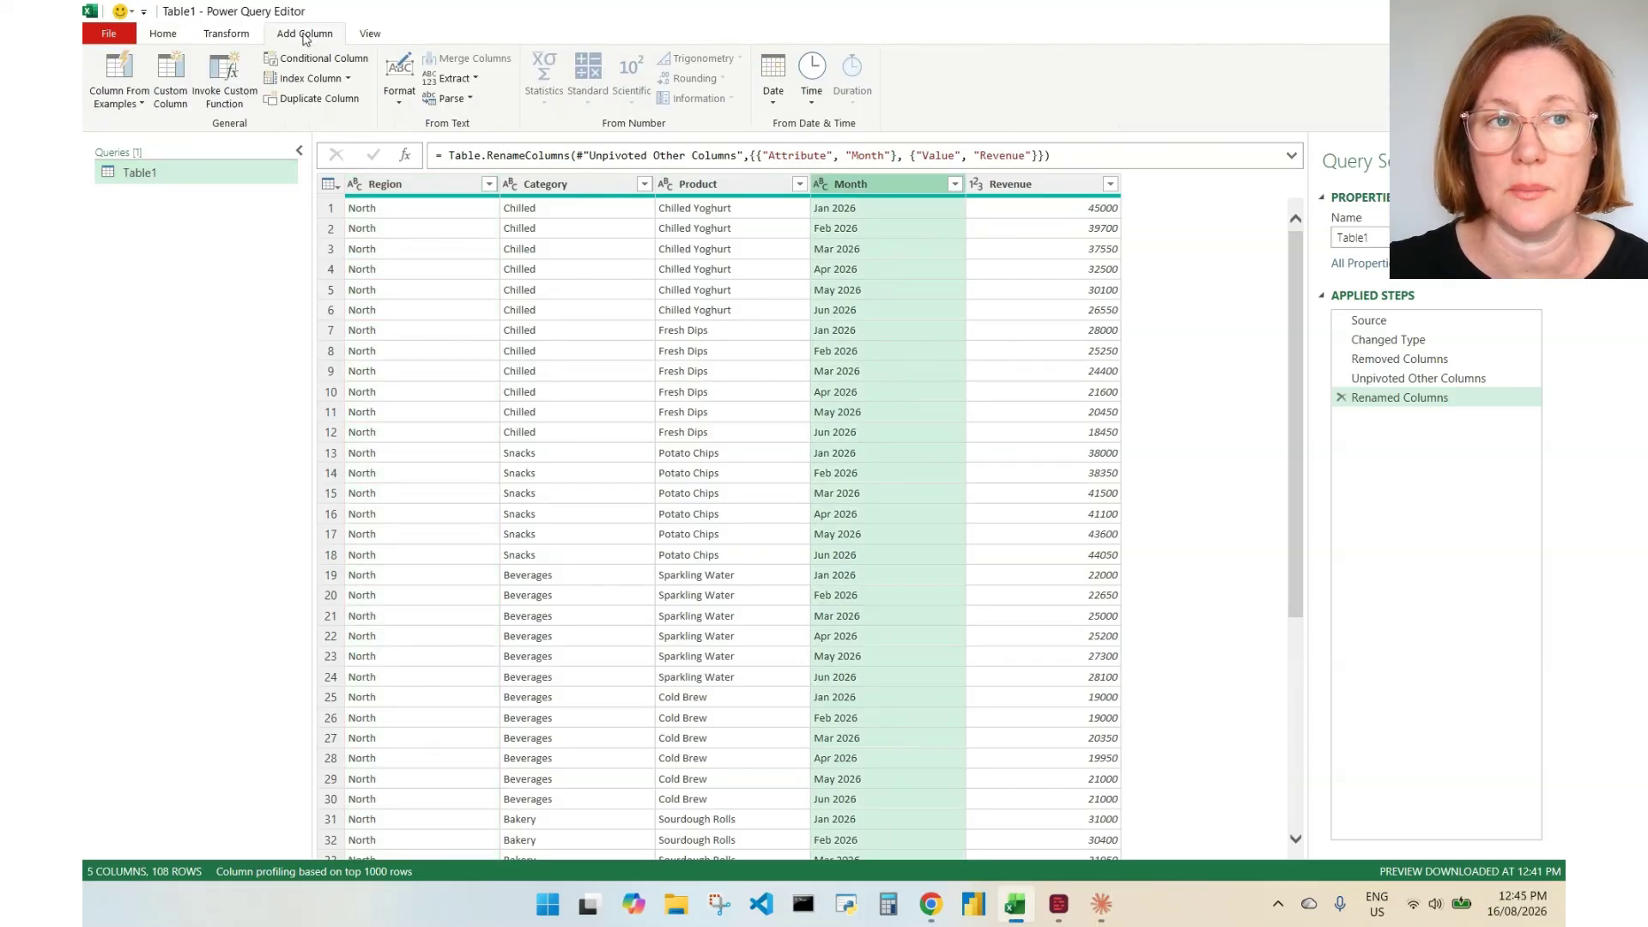
click(125, 107)
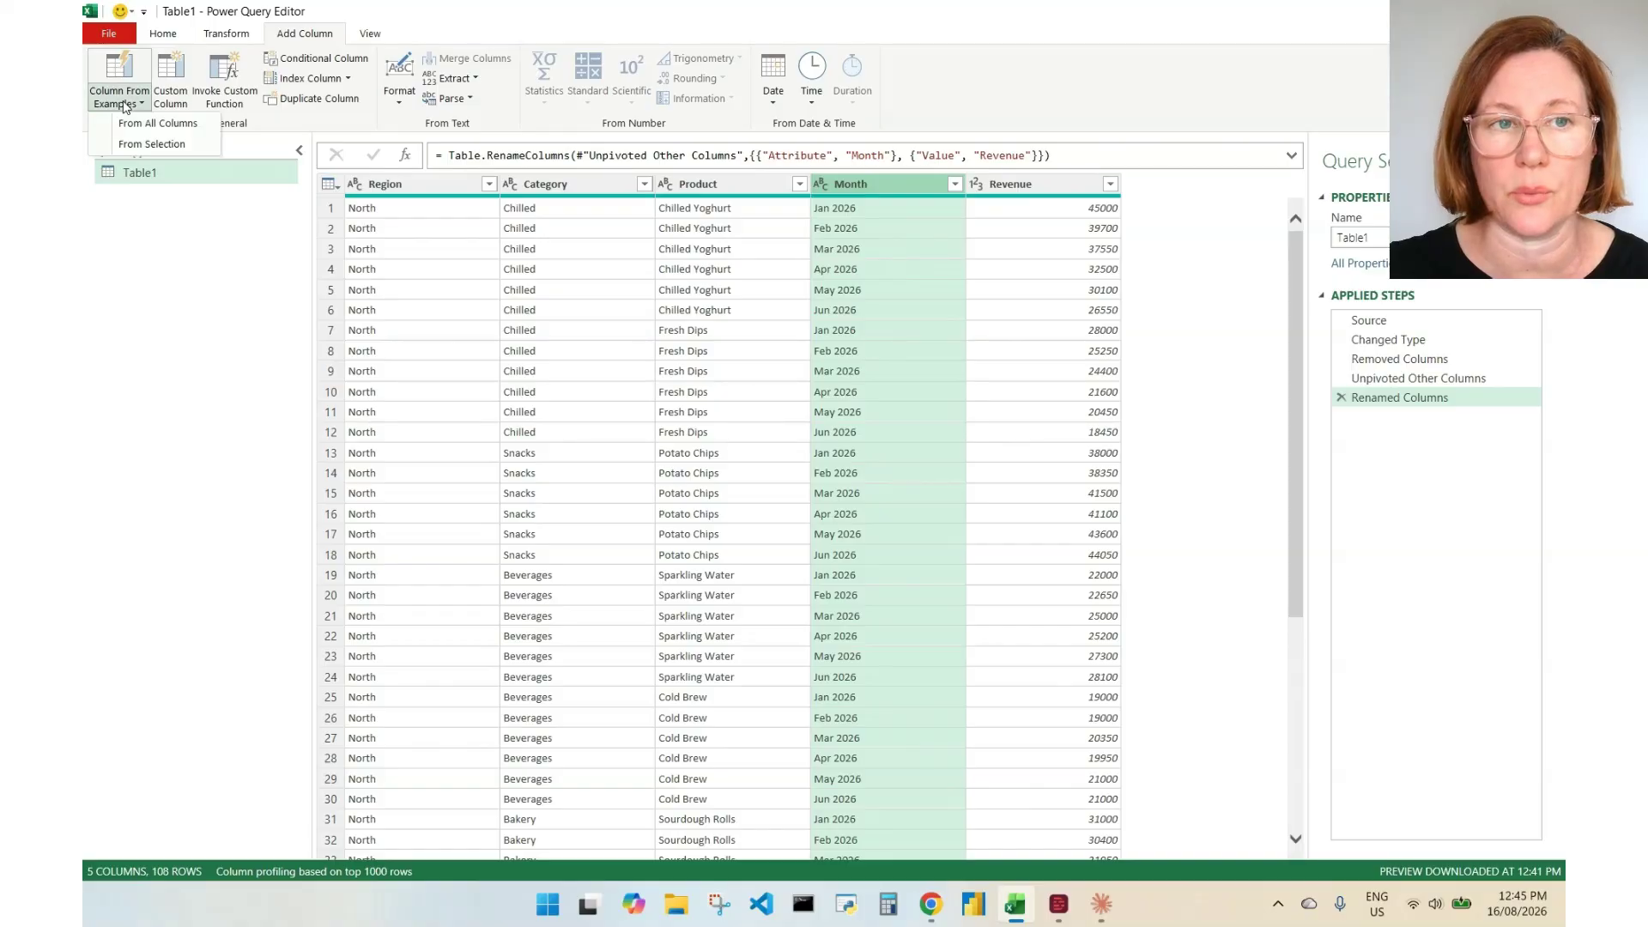
click(147, 147)
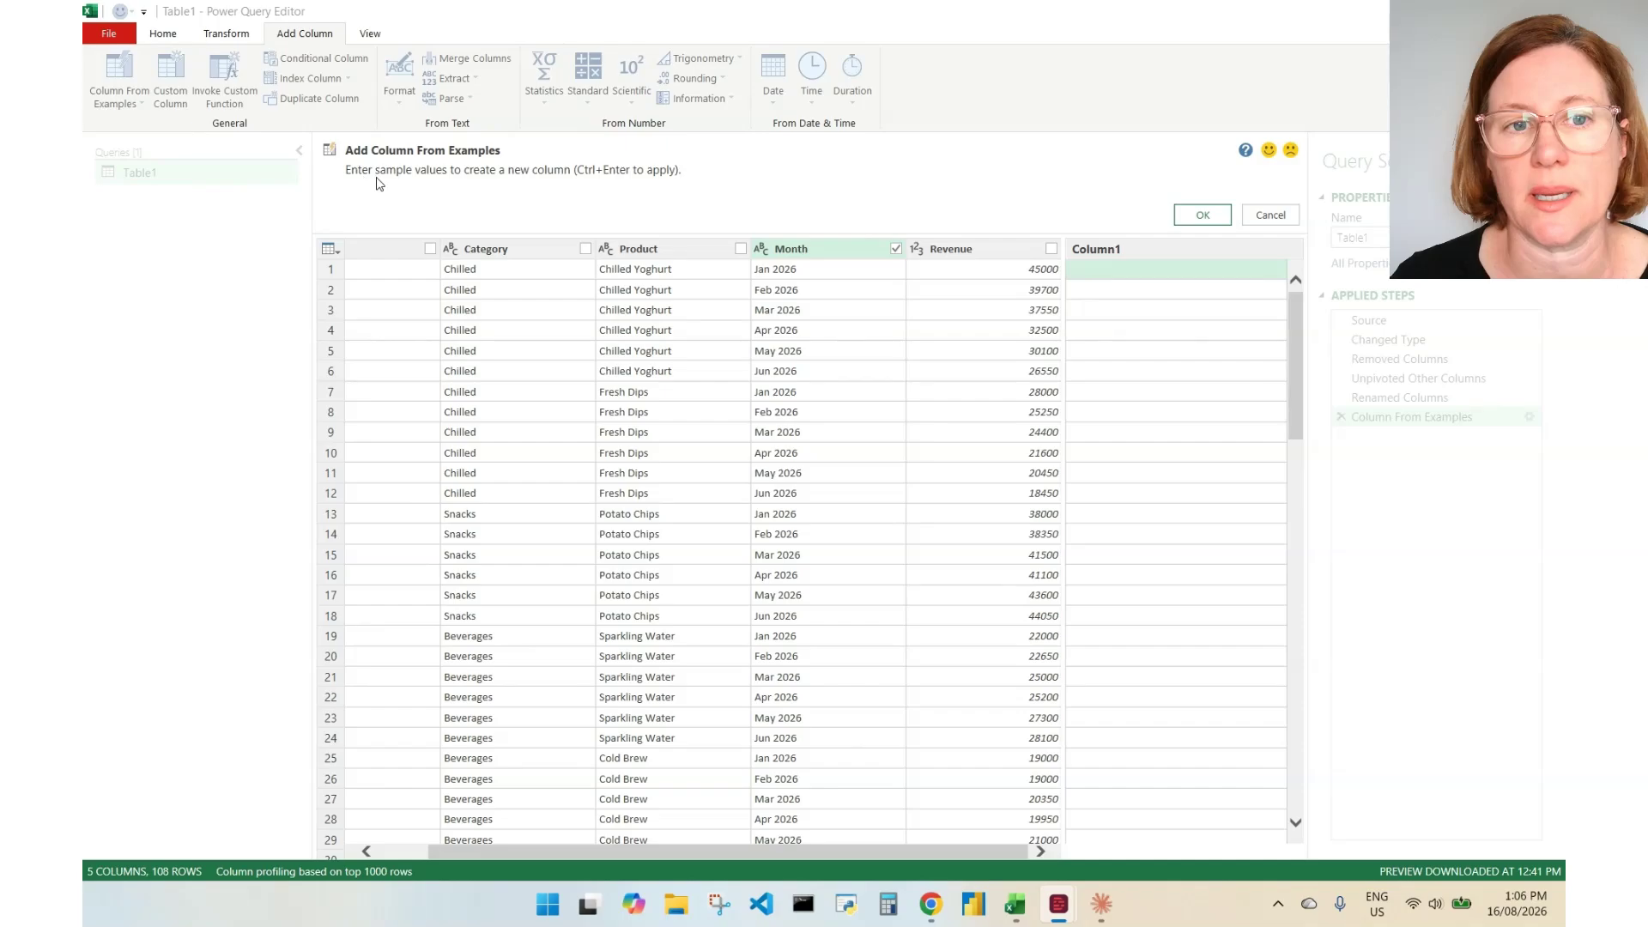
click(399, 176)
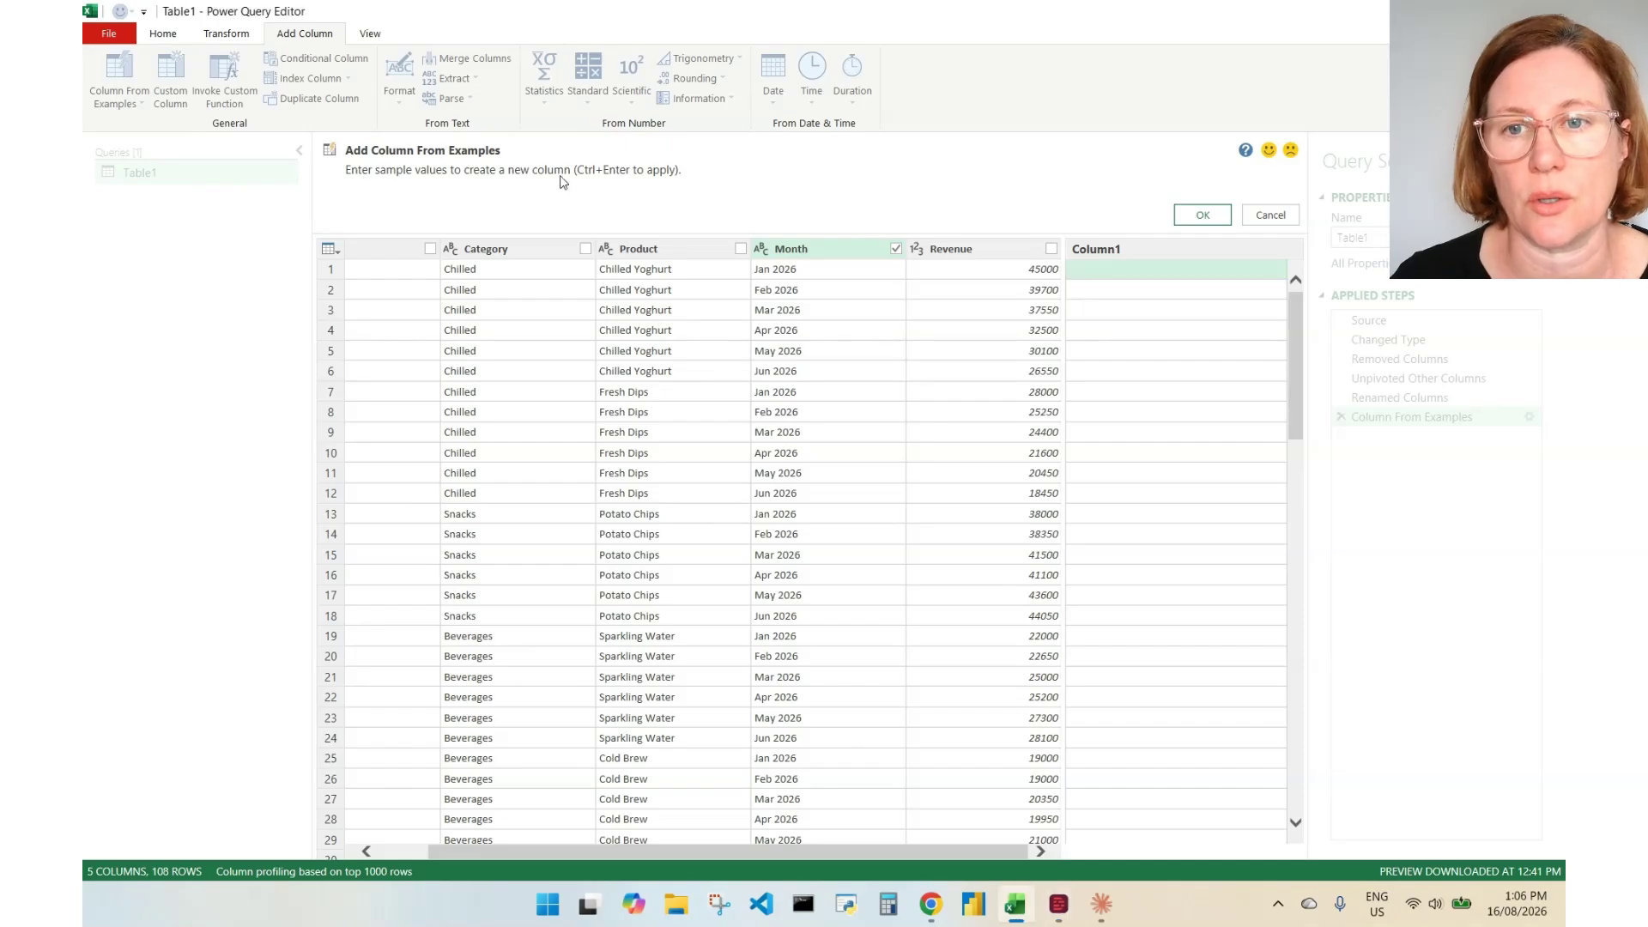
click(1119, 274)
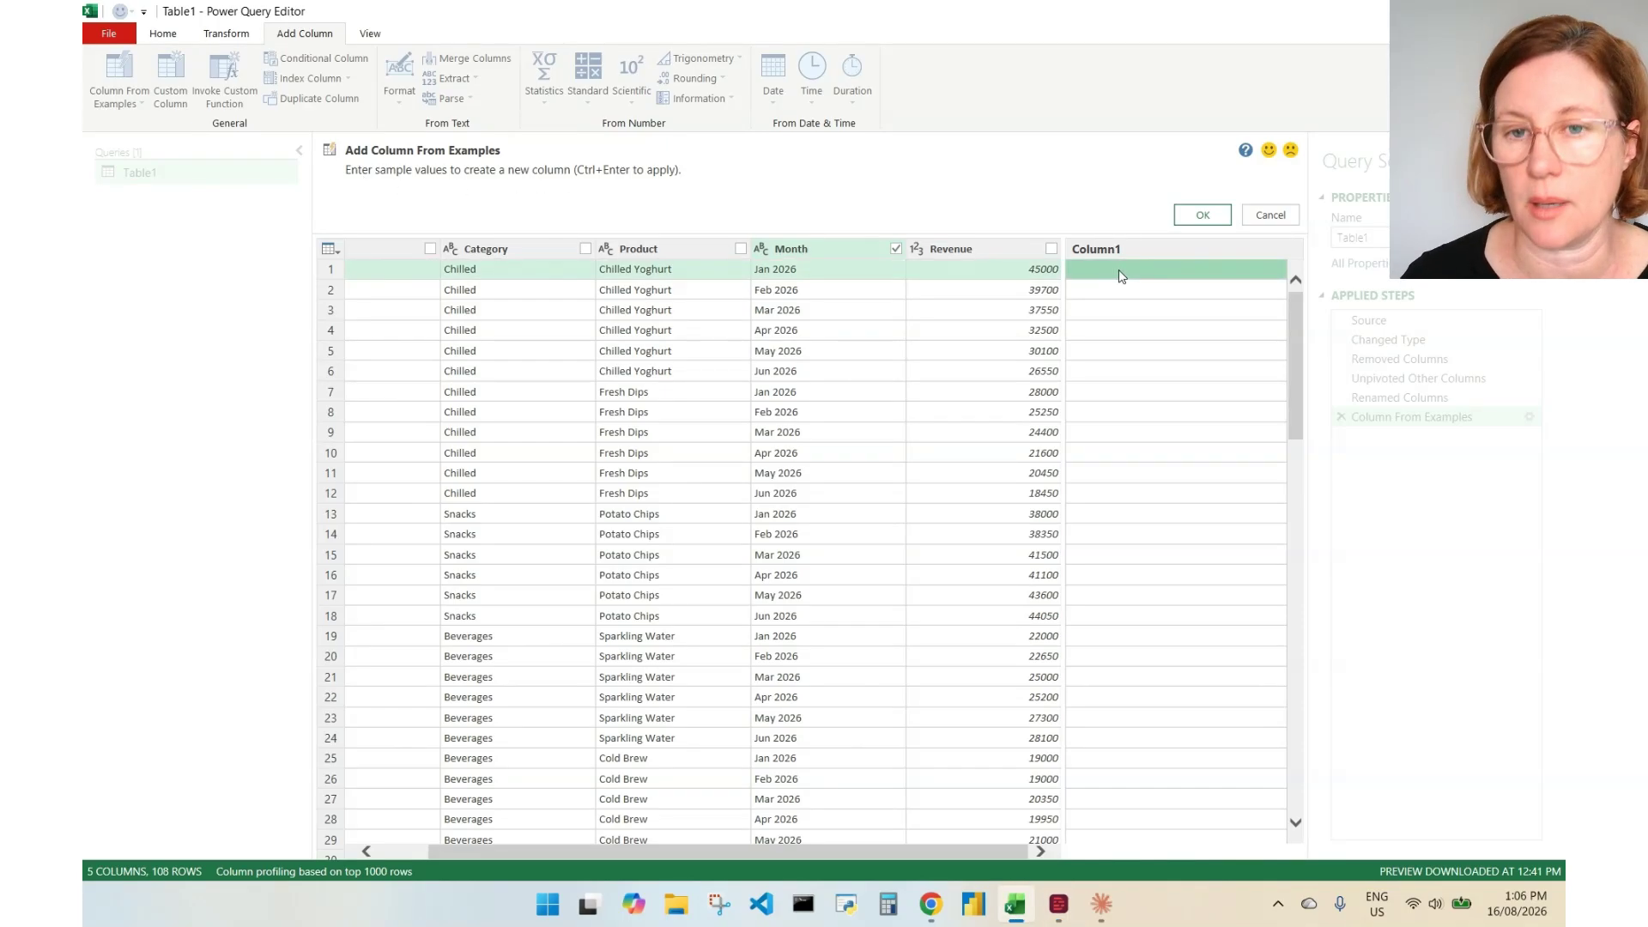
text(1)
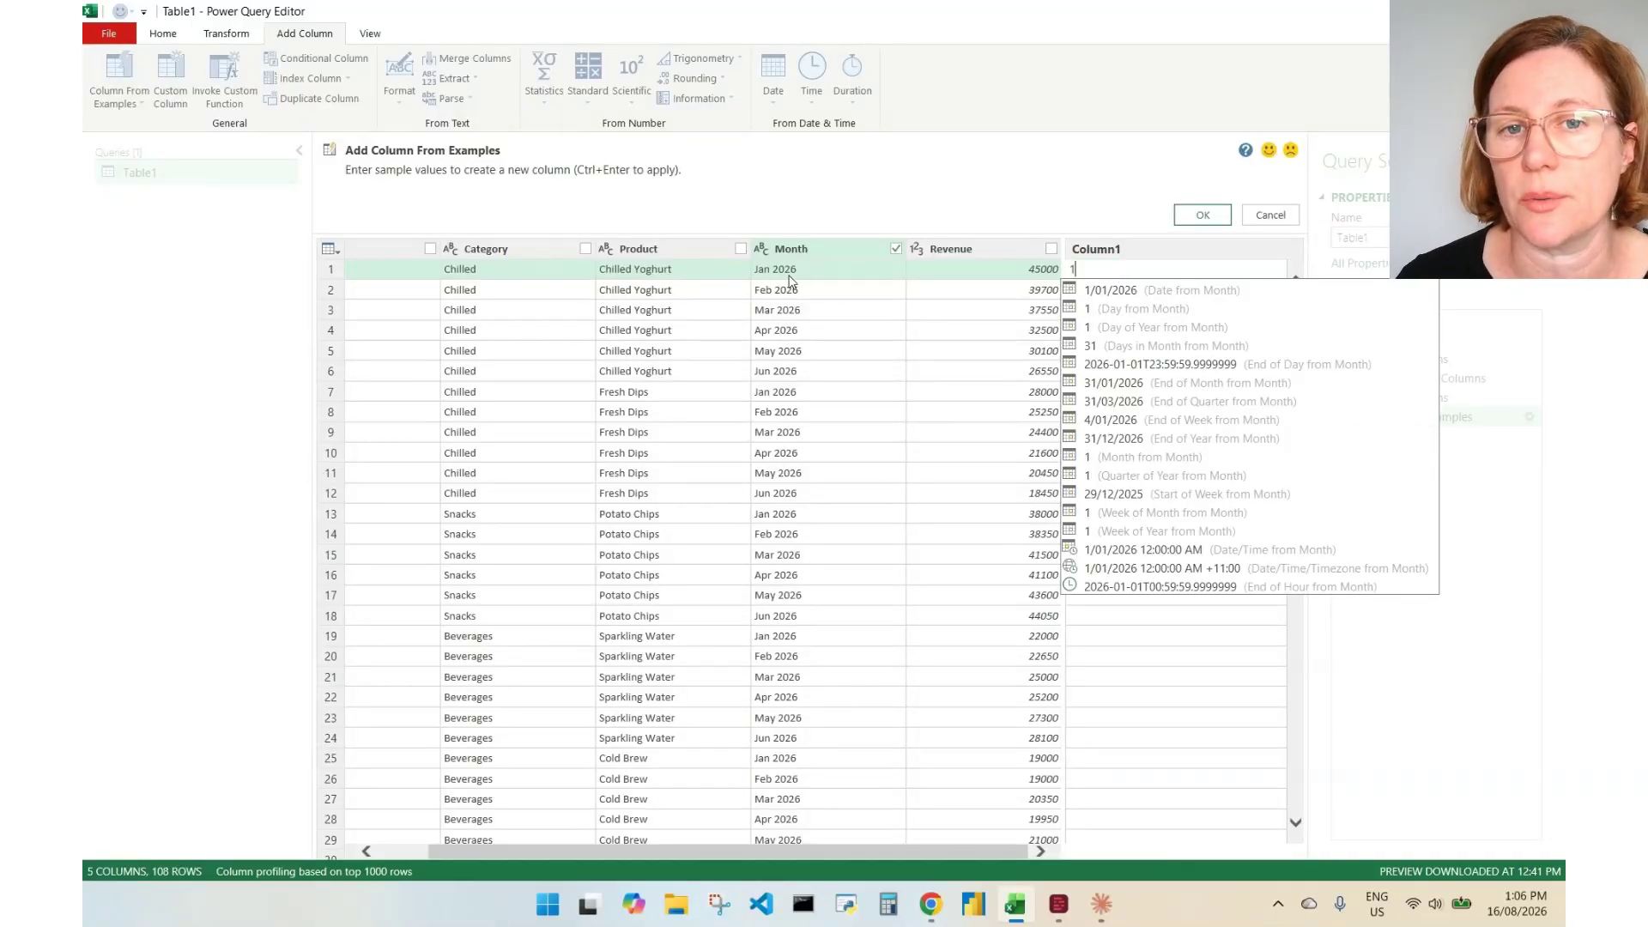
click(1163, 292)
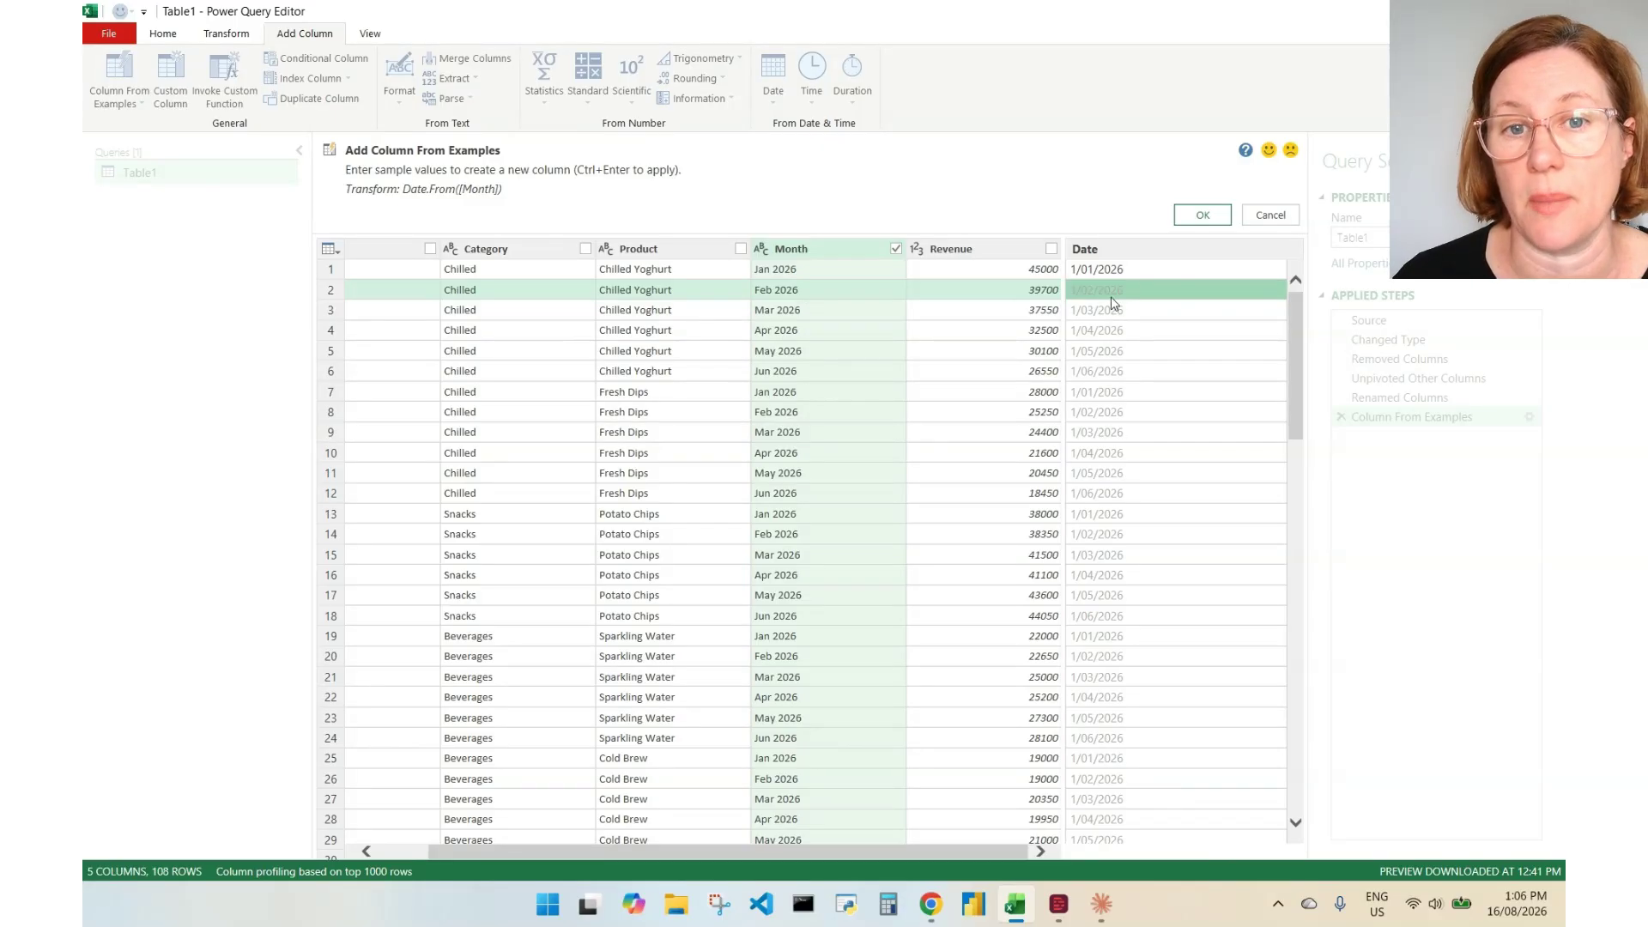
click(1203, 215)
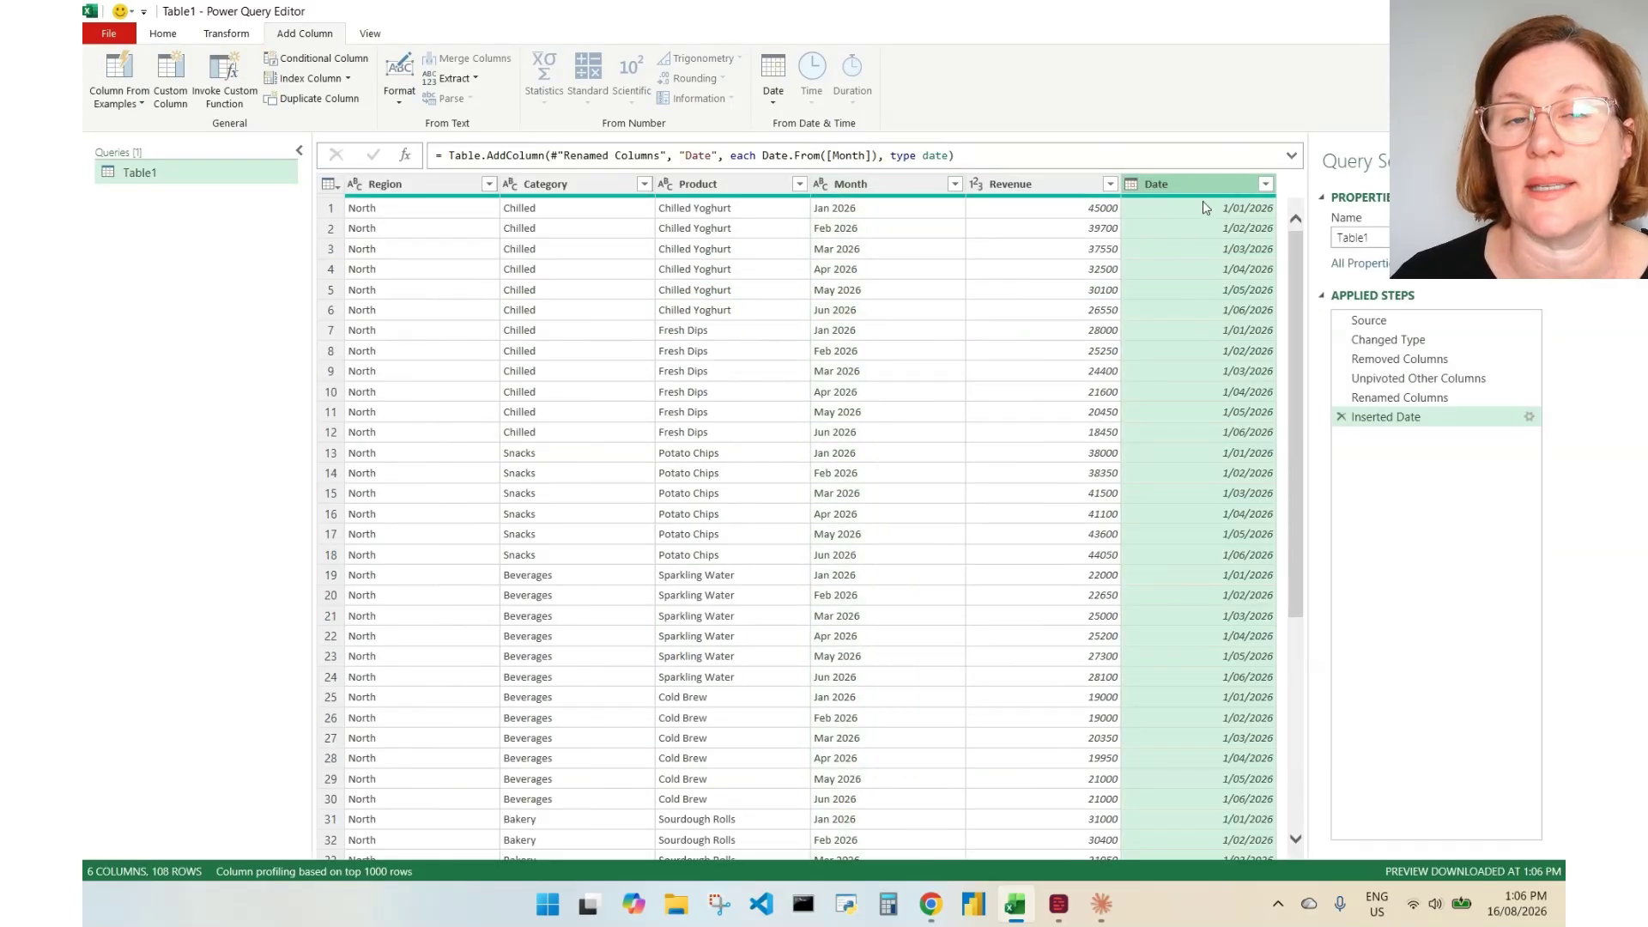
Step: Check the new Date column's data type, and close and load the query to update the worksheet table
click(1131, 186)
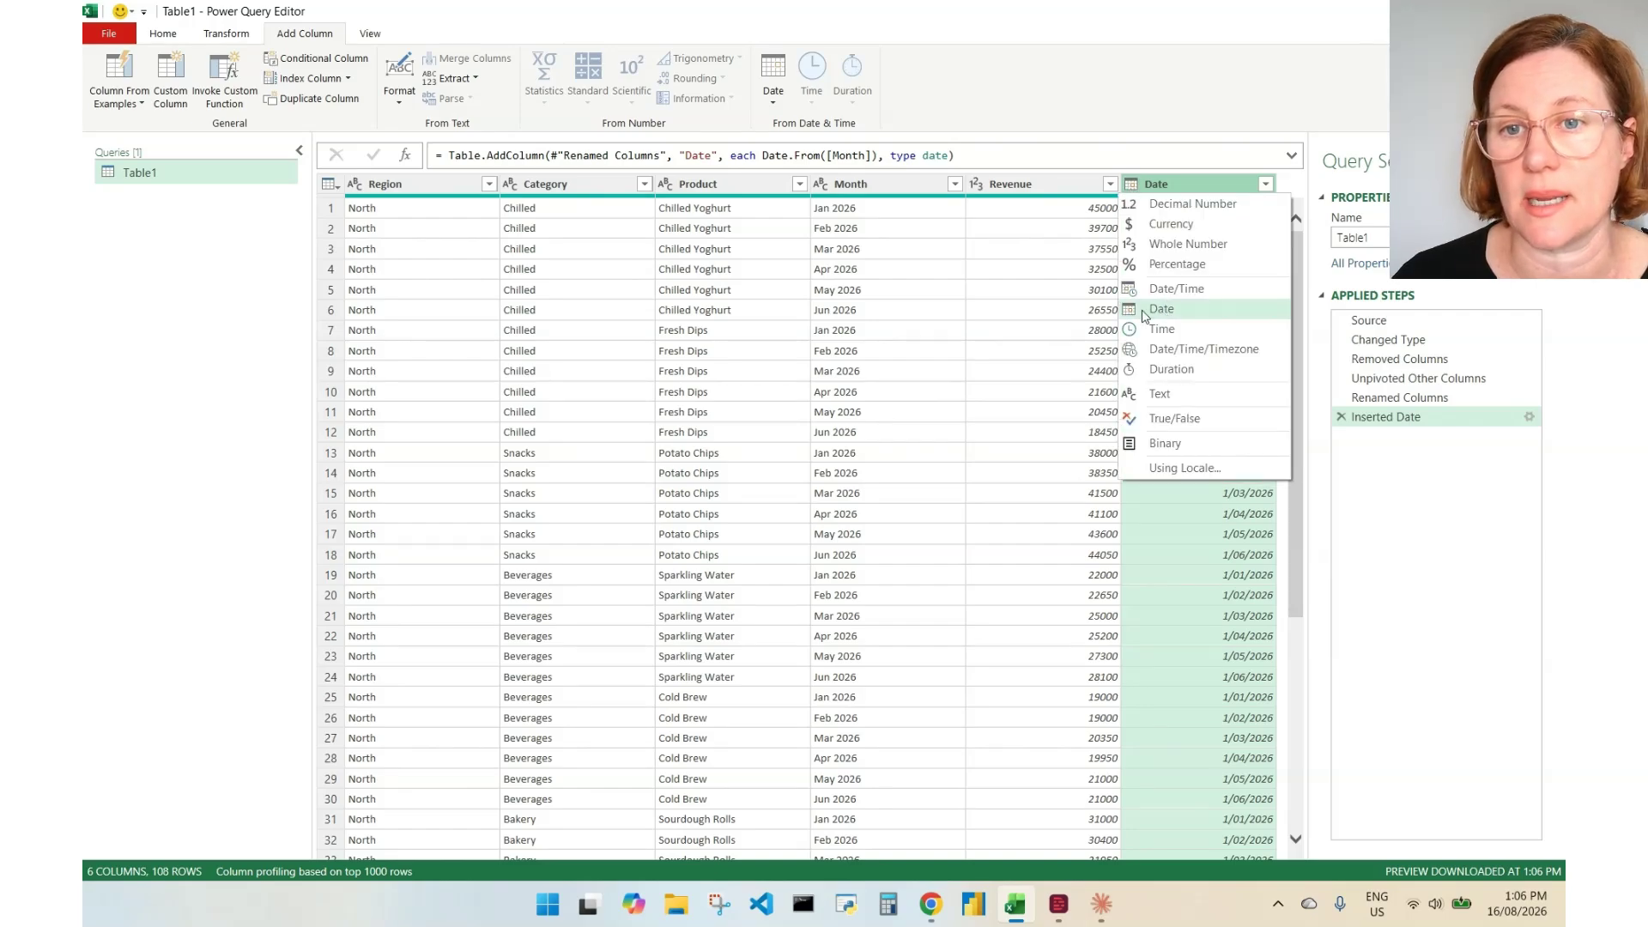
click(1140, 183)
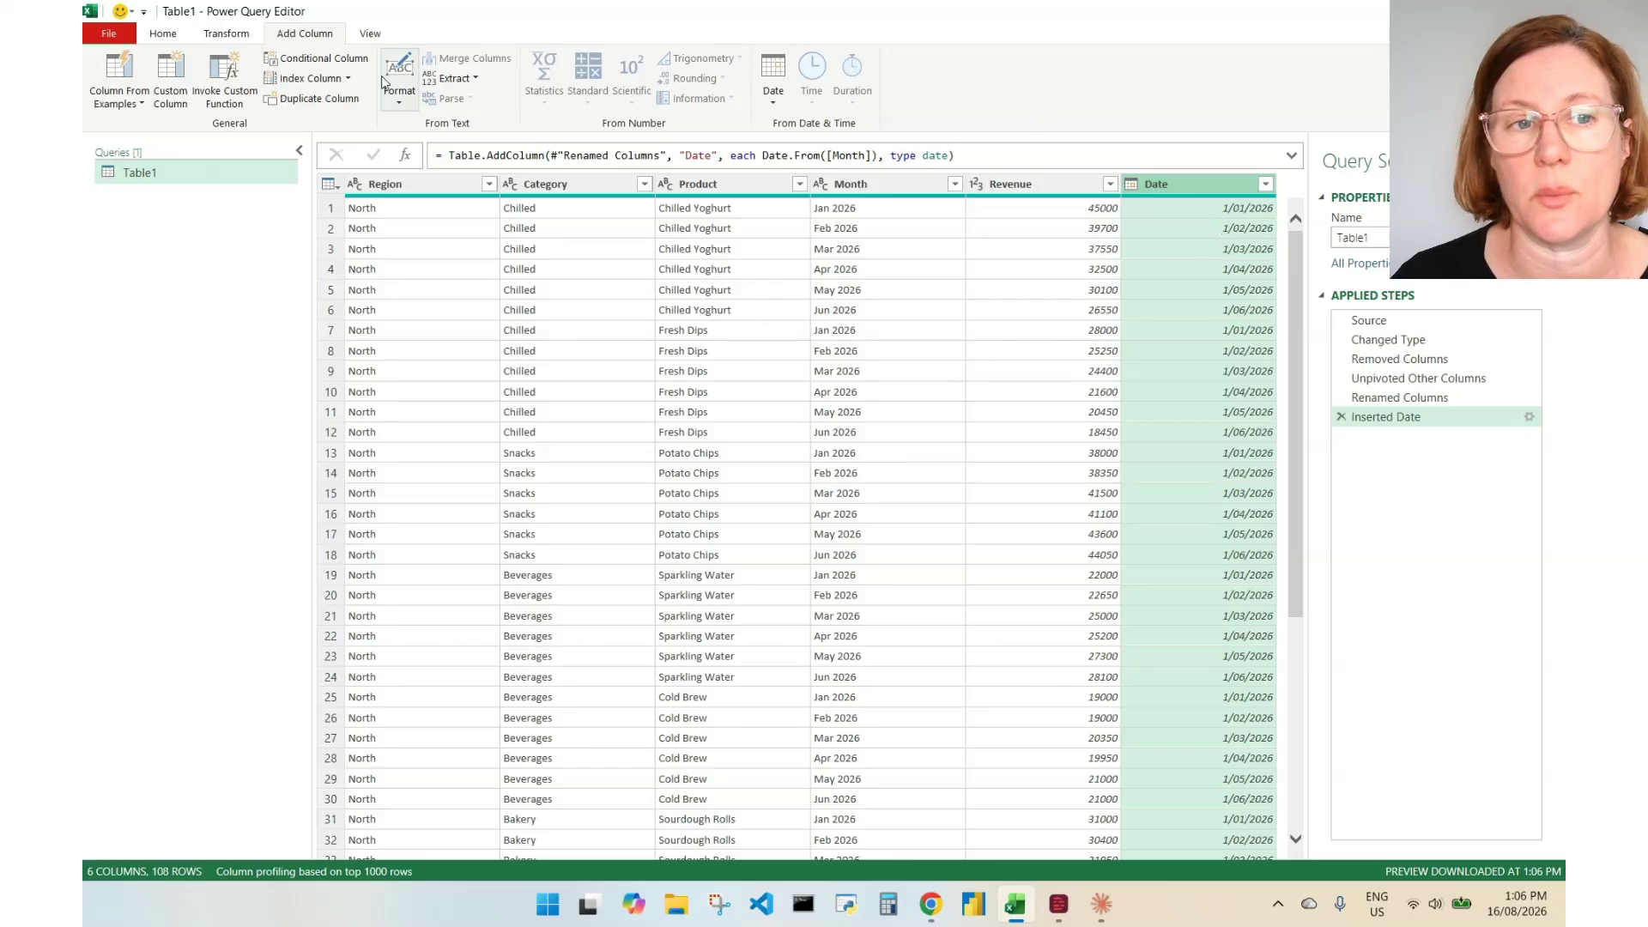
click(165, 34)
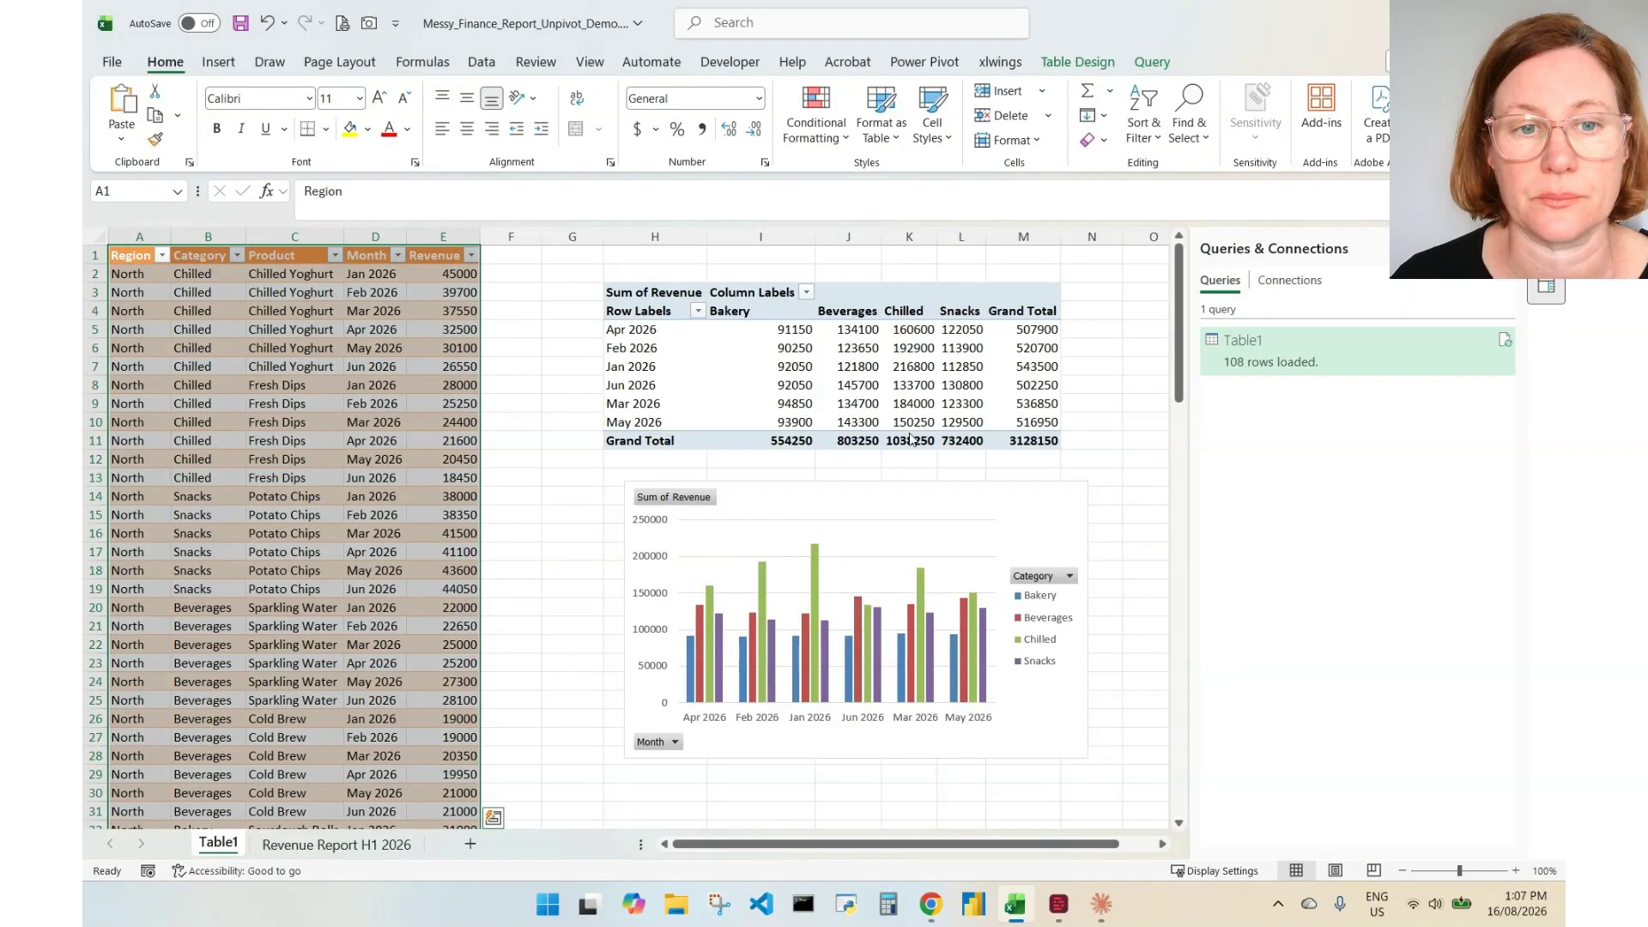
click(514, 237)
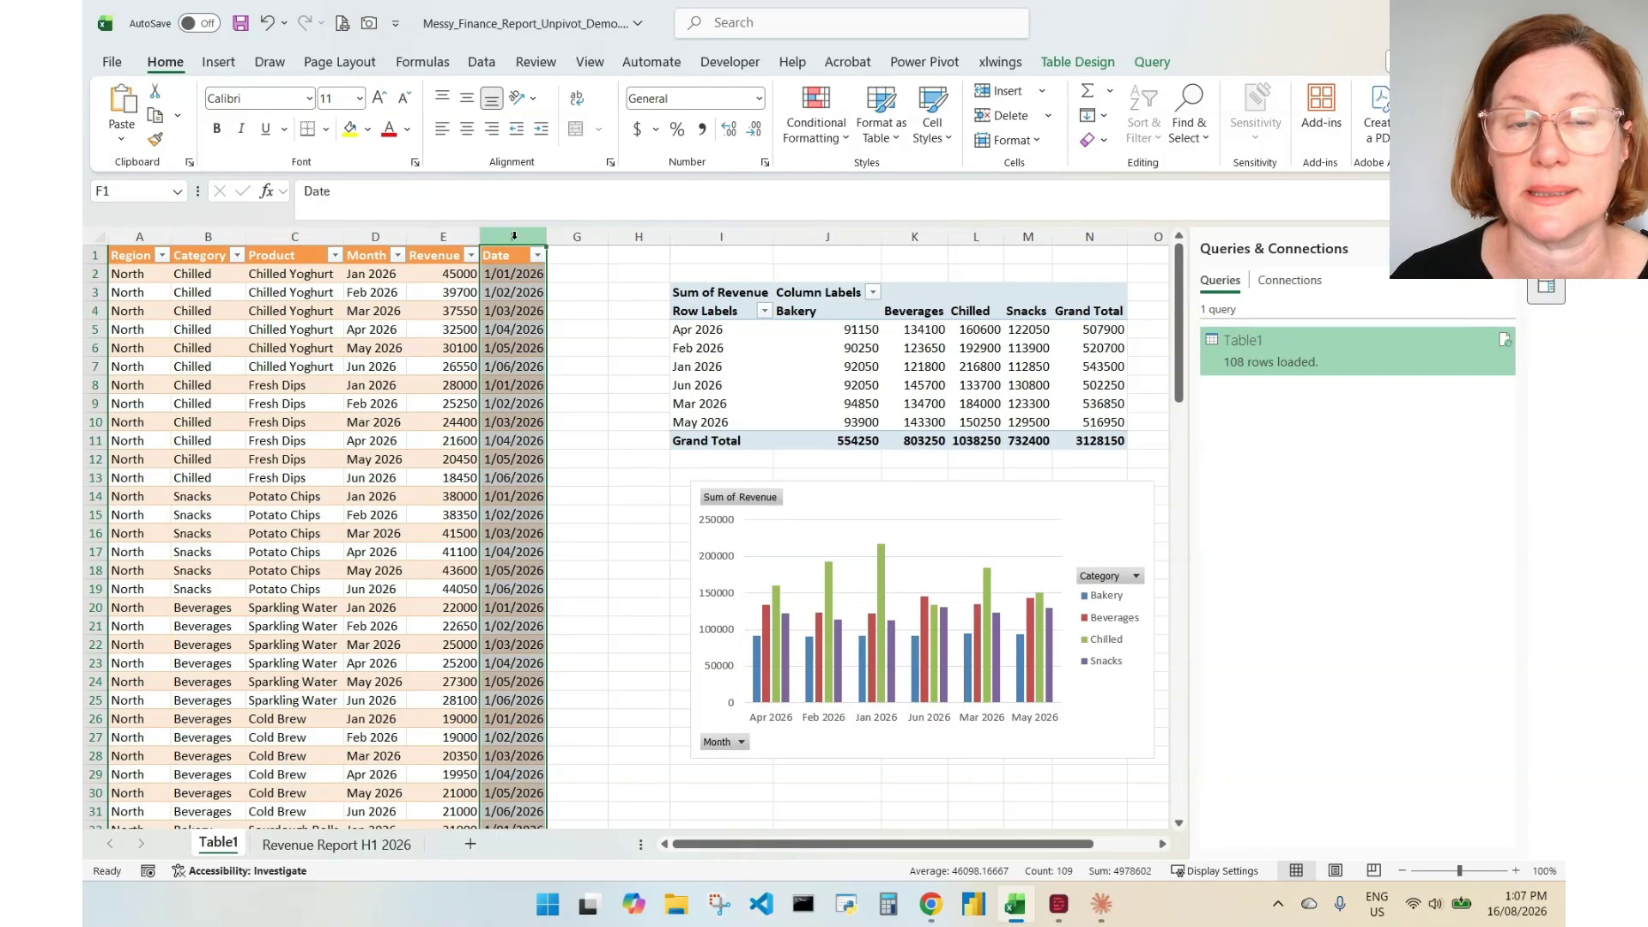
Step: Refresh the PivotChart's data and replace Month with the Date field on the category axis
click(943, 502)
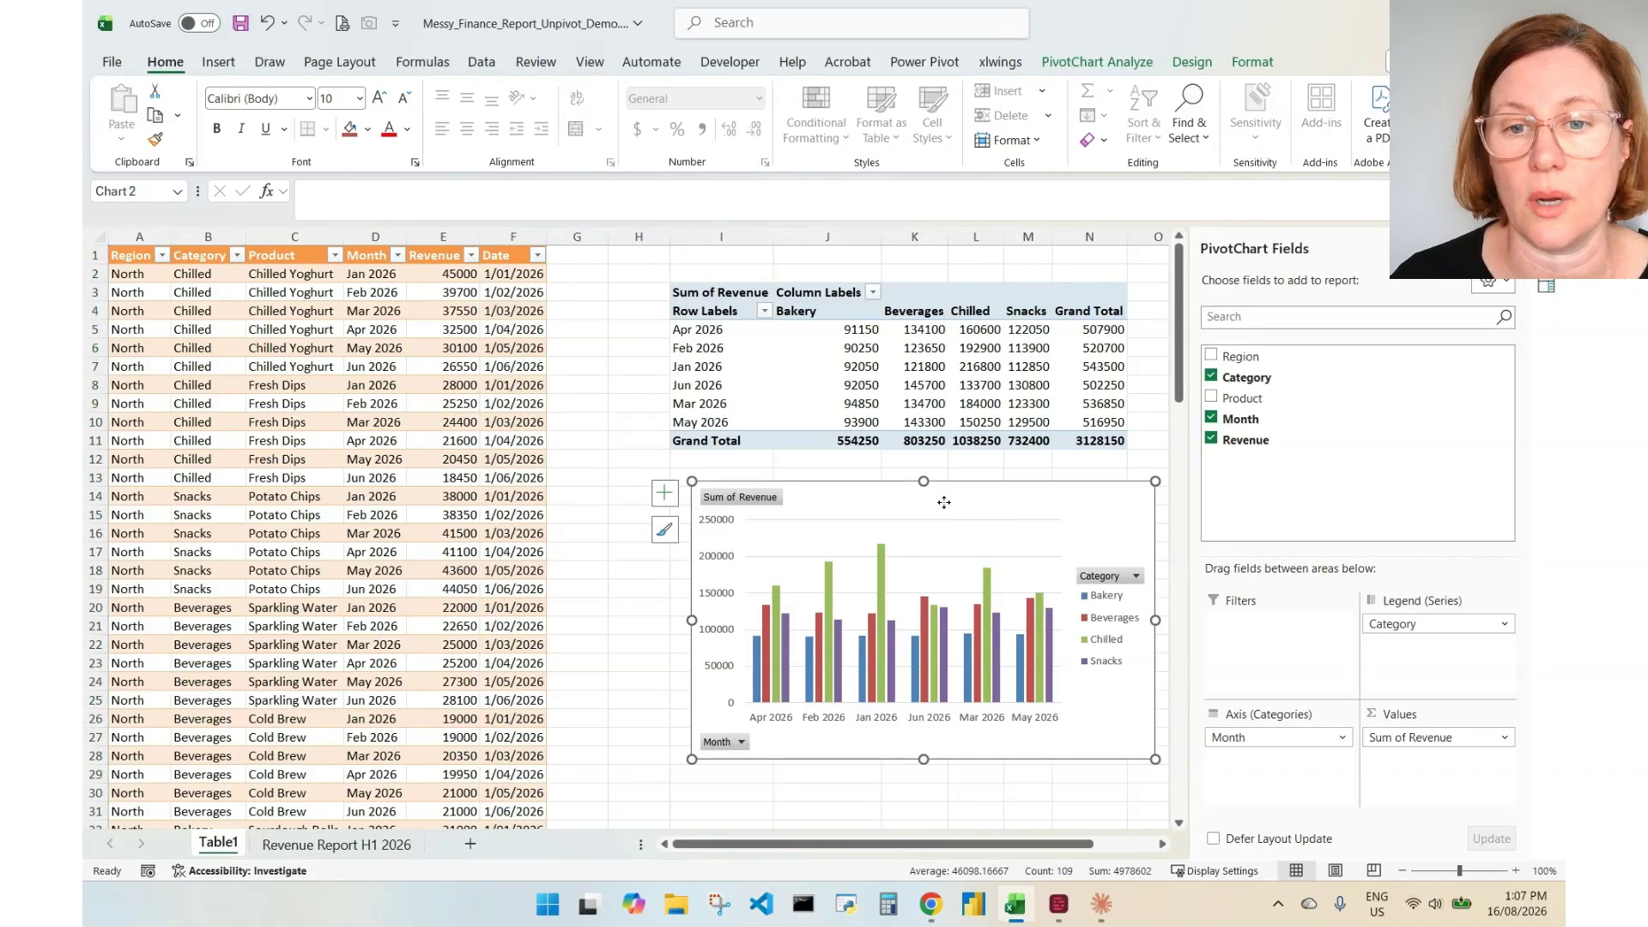
right_click(944, 502)
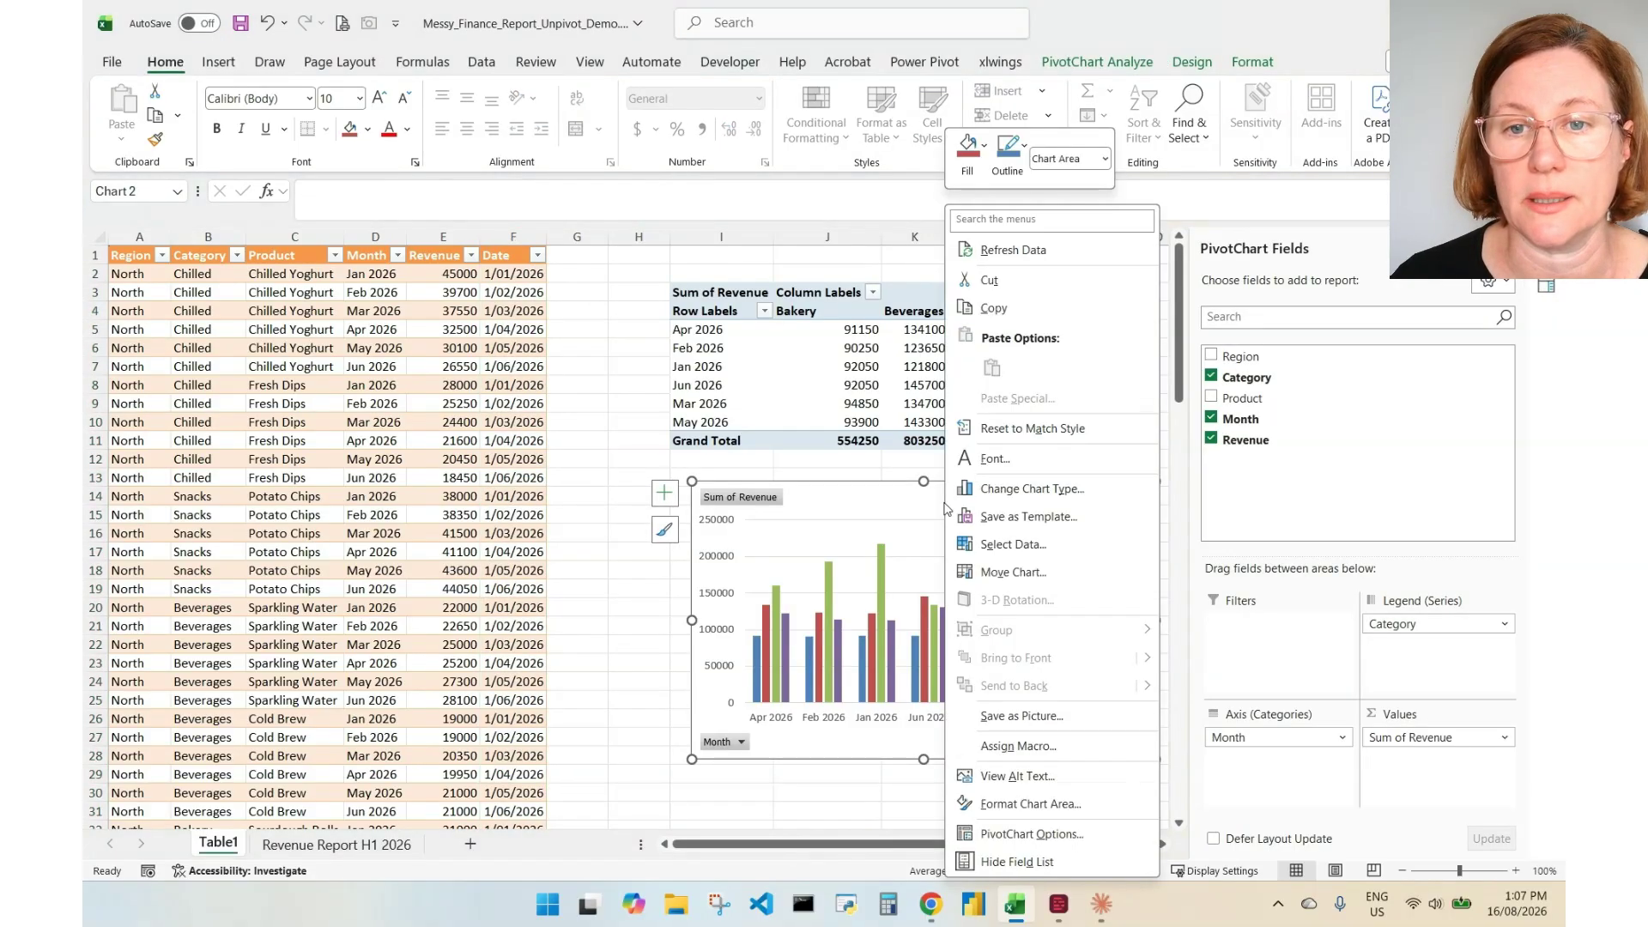
click(1013, 251)
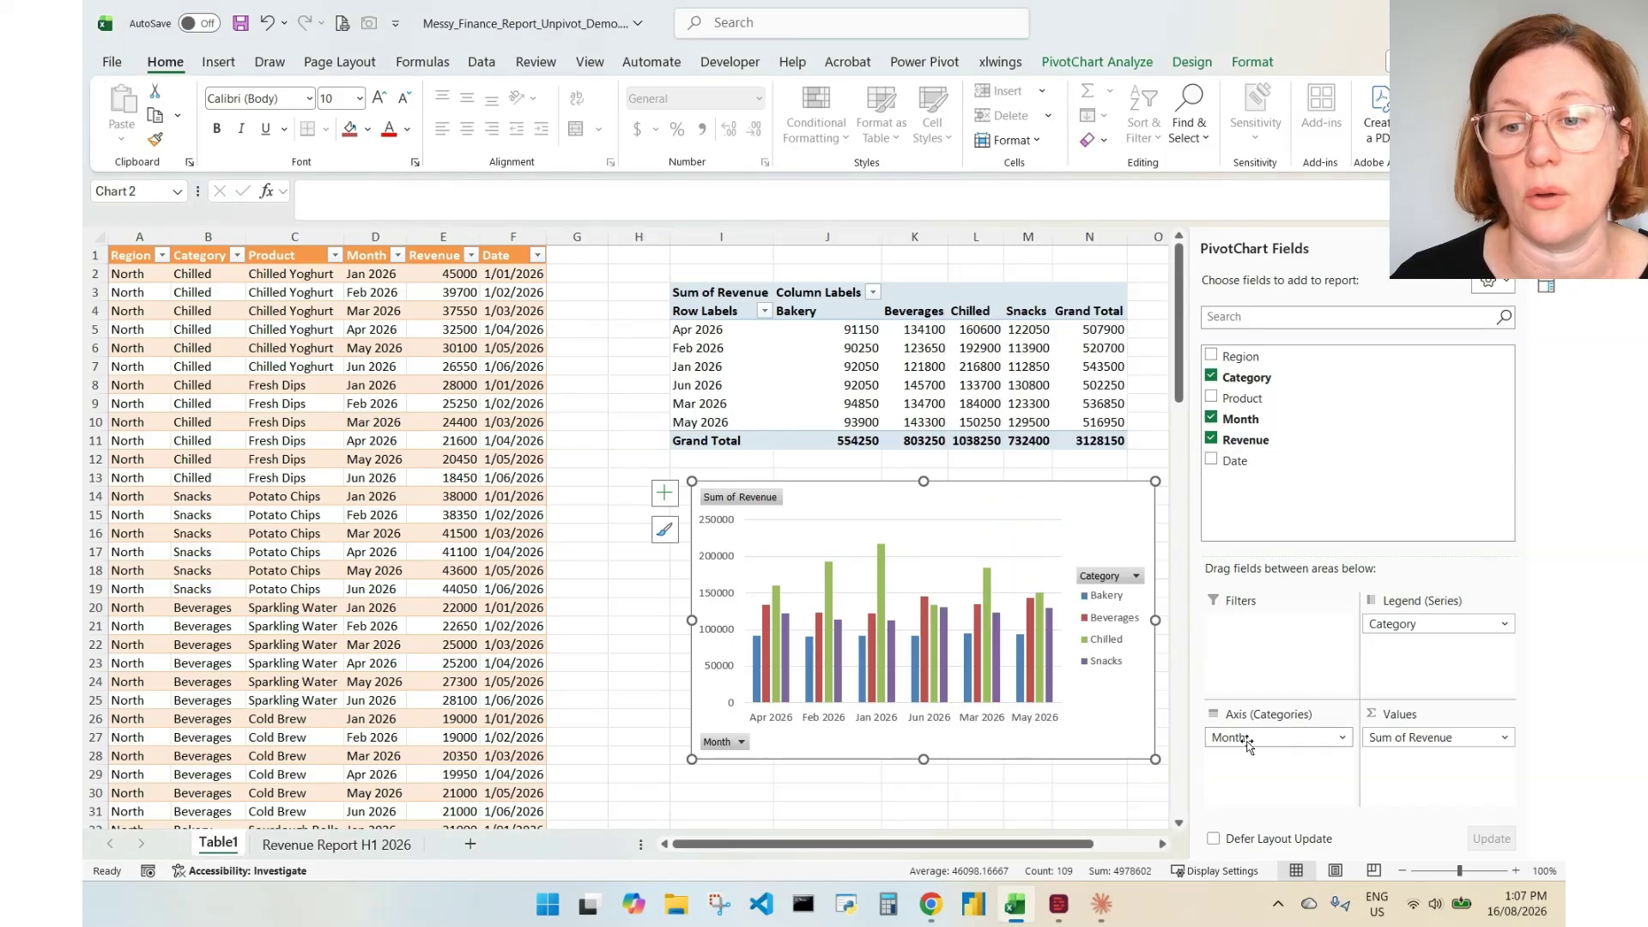
drag(1243, 737, 1292, 781)
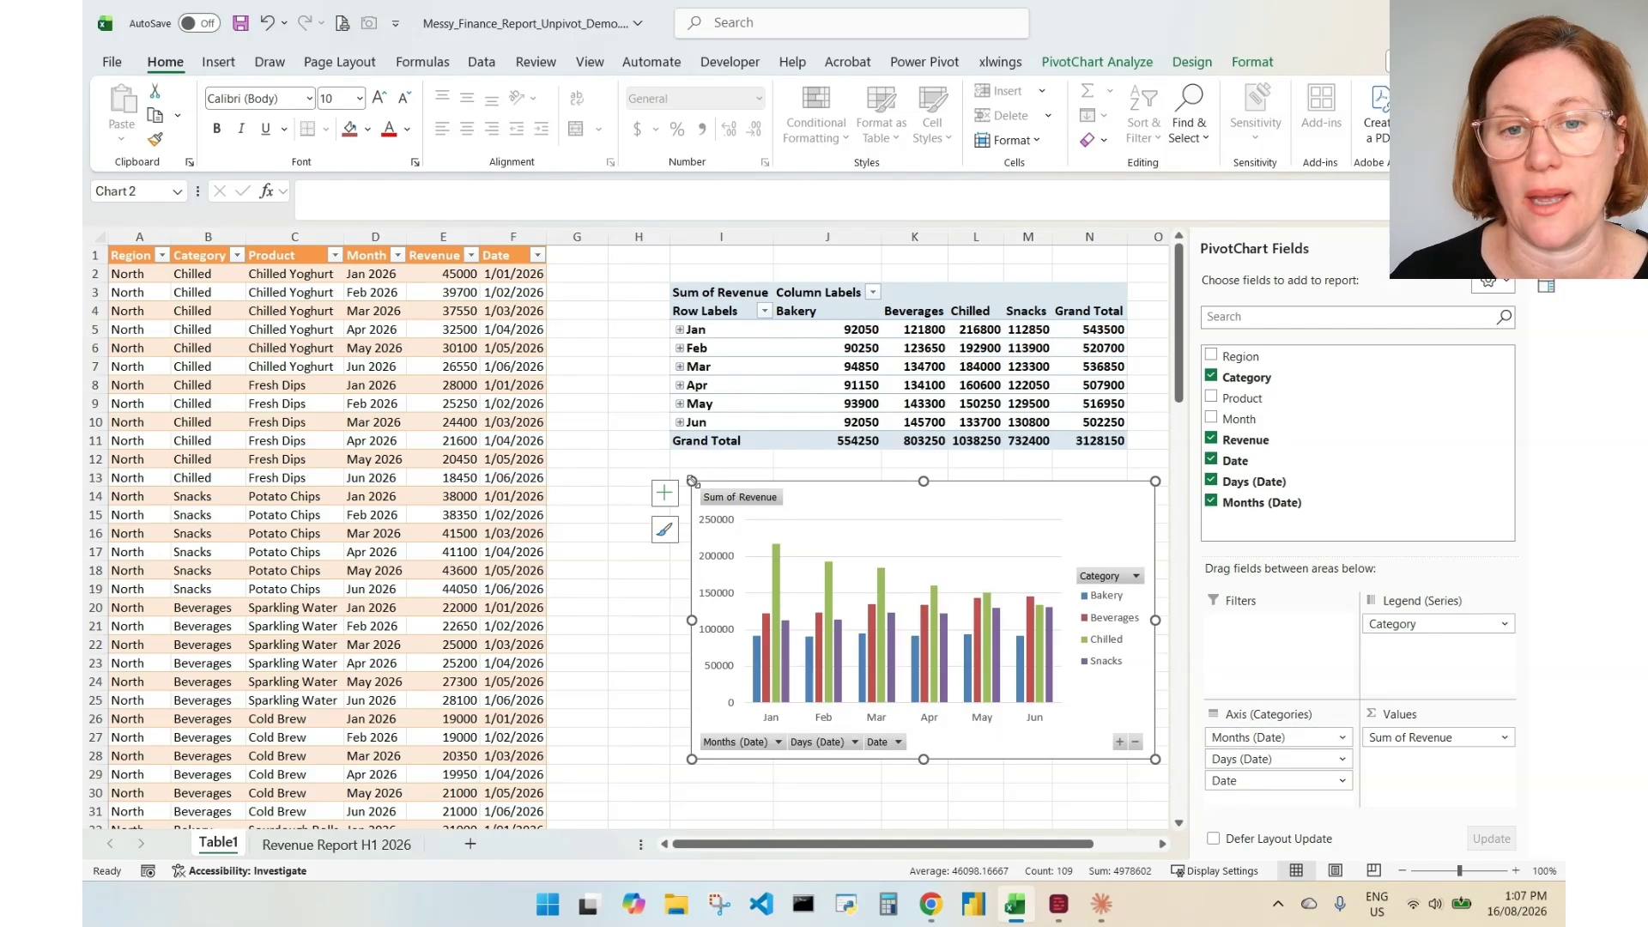
Step: Enlarge the PivotChart and examine the Chilled category's revenue trend across January, March and June
drag(692, 481, 471, 336)
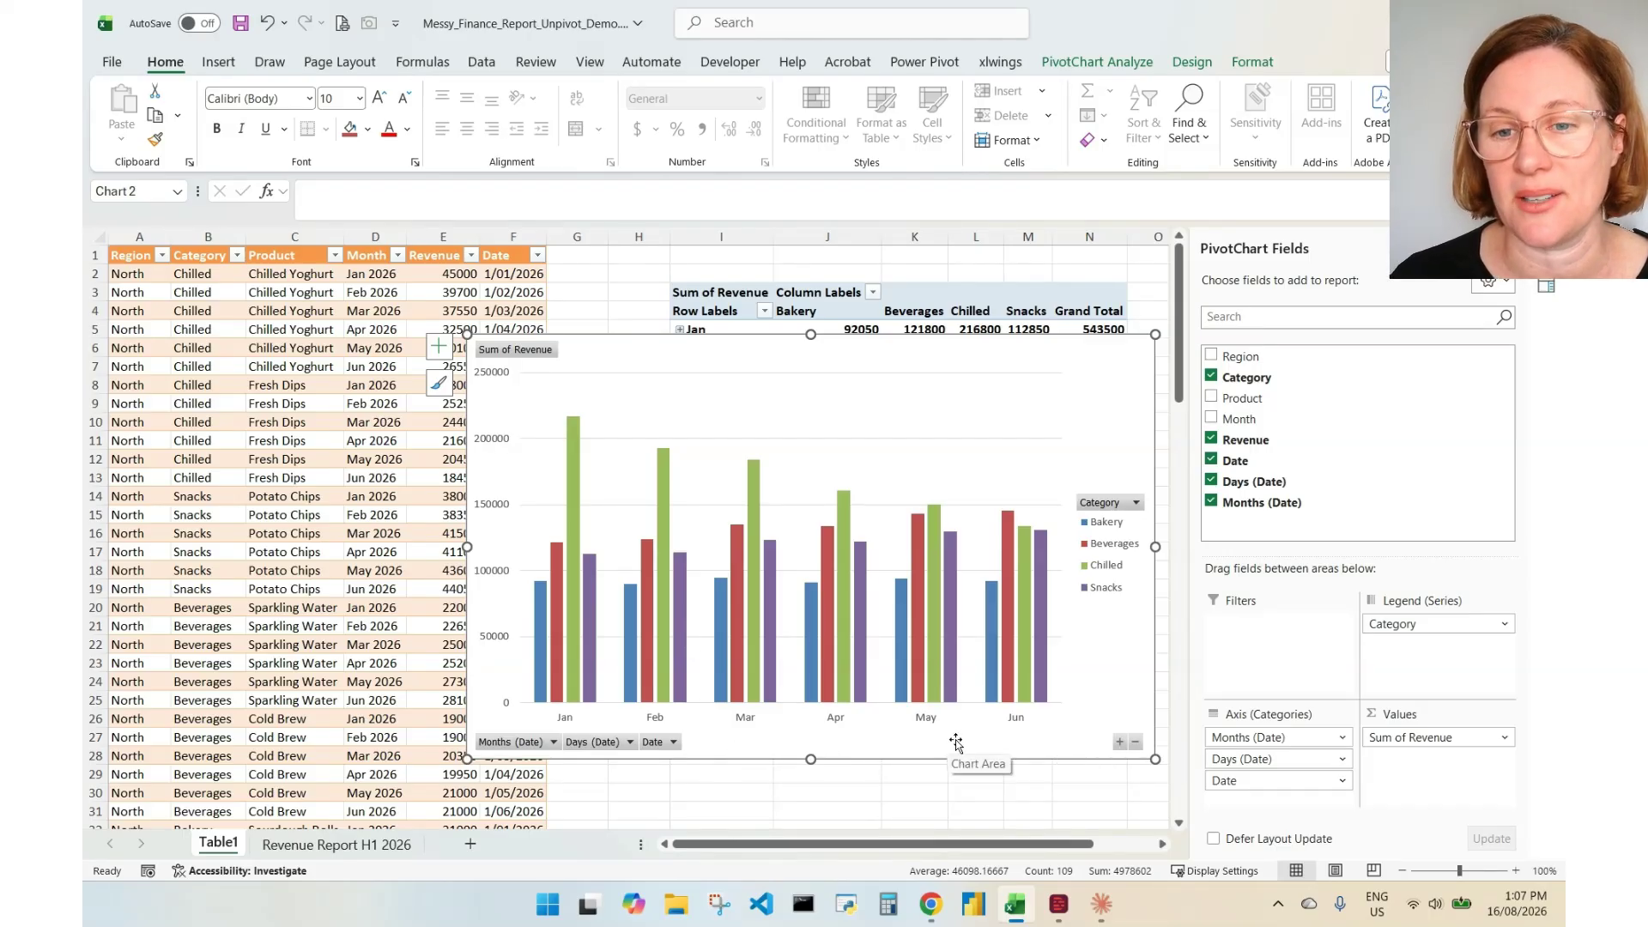
click(1106, 567)
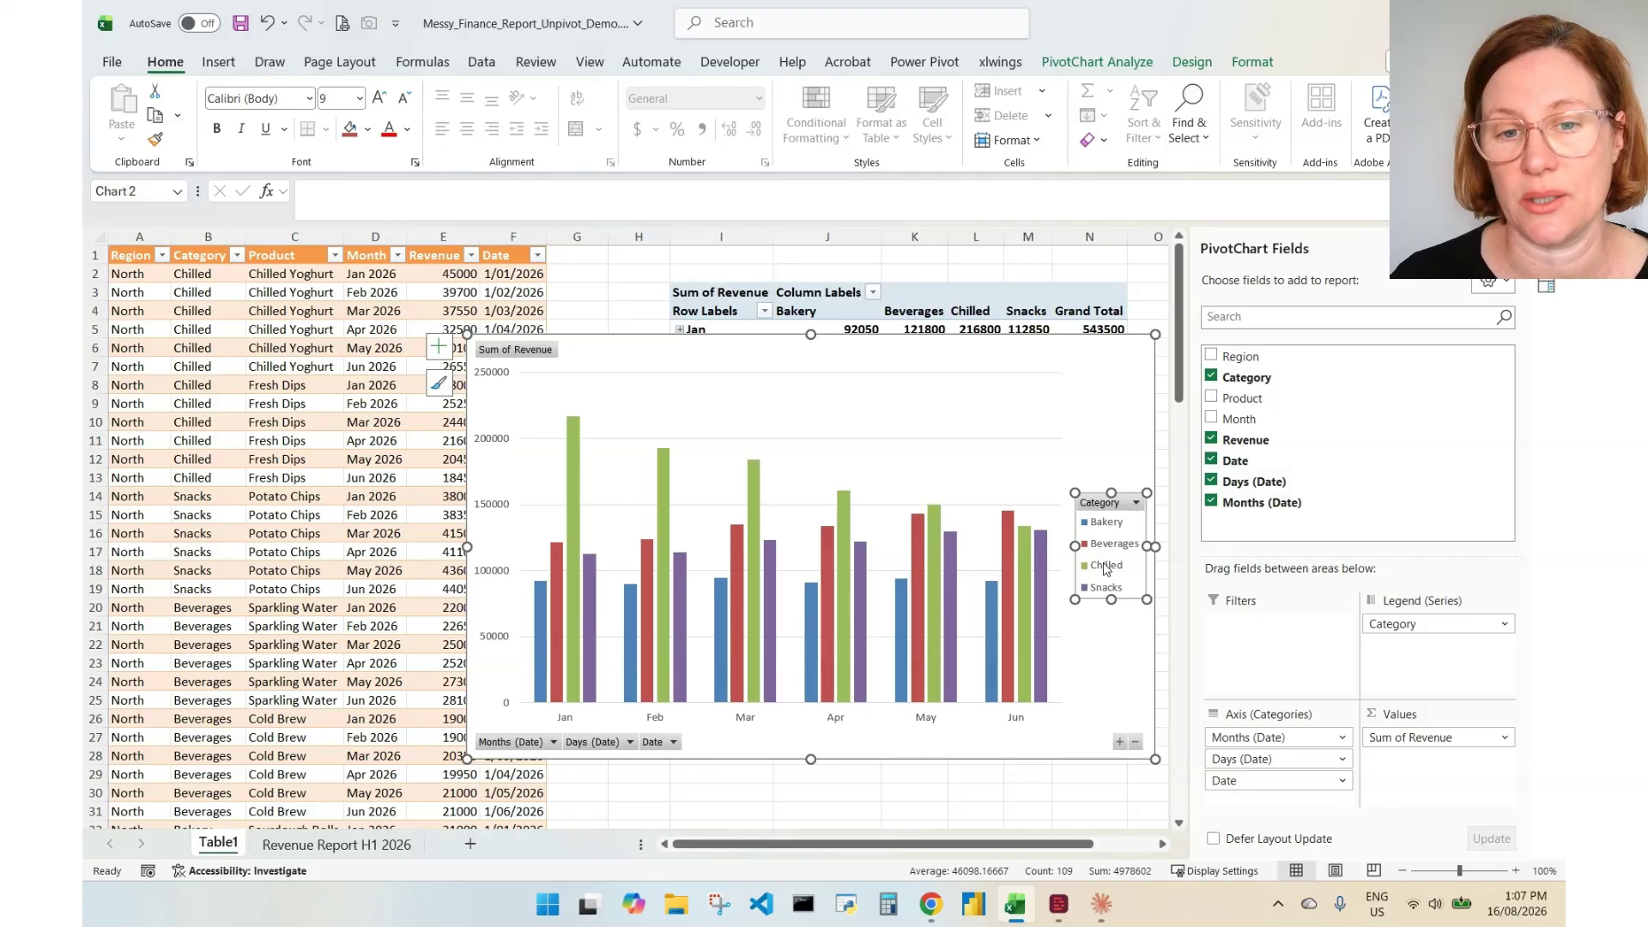
click(814, 748)
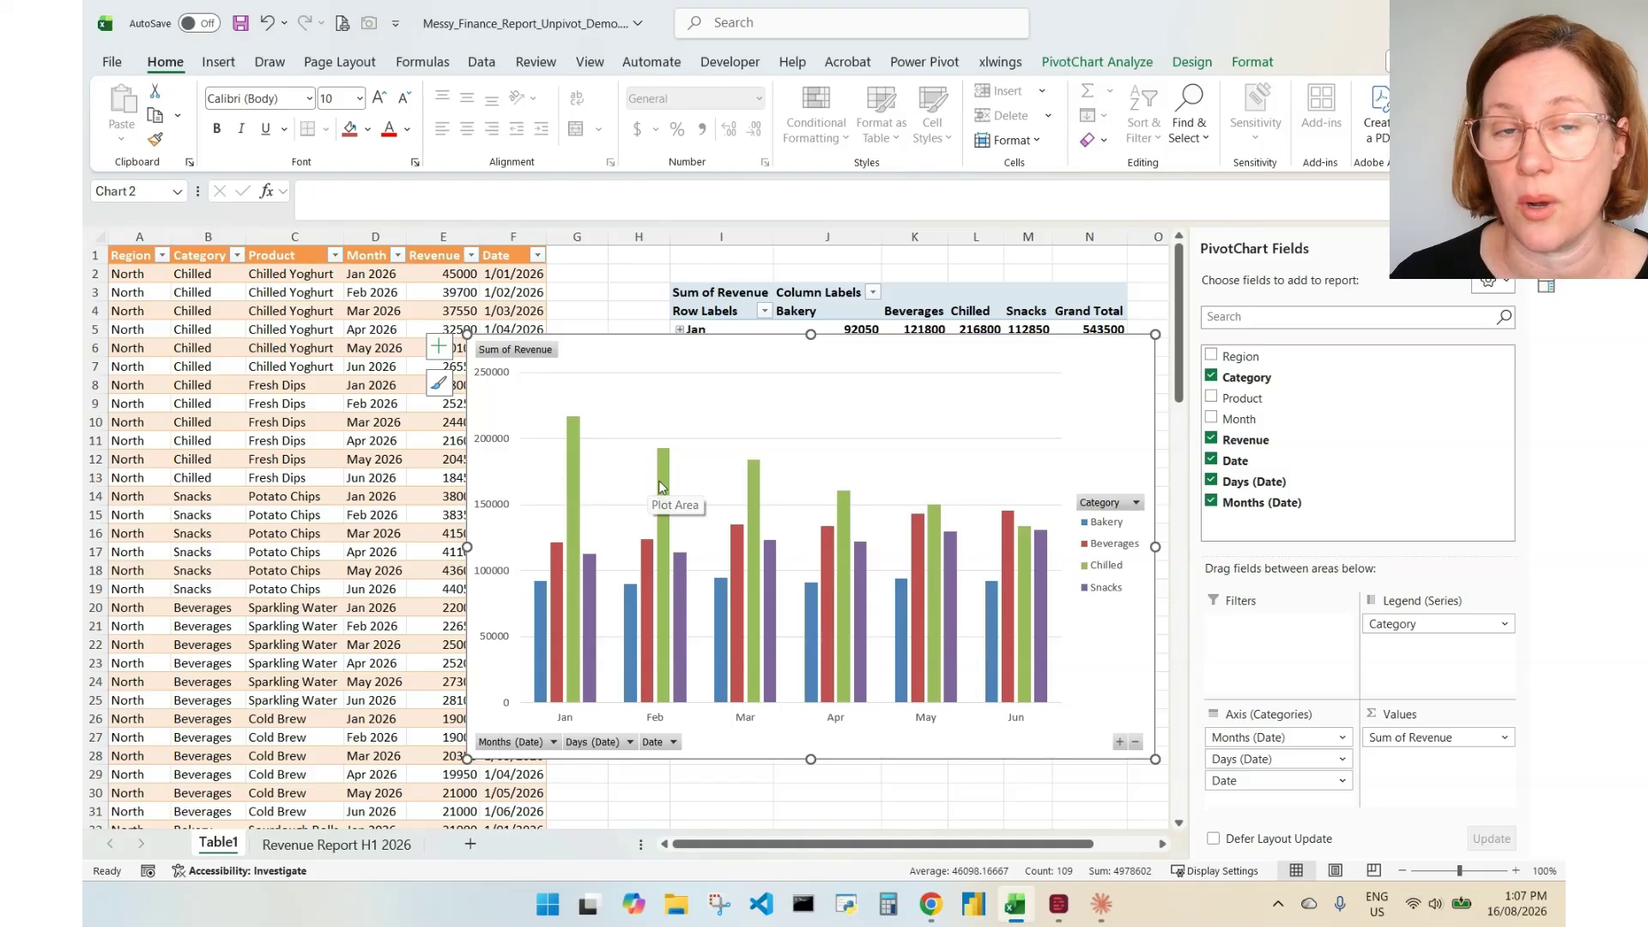
mouse_move(761, 545)
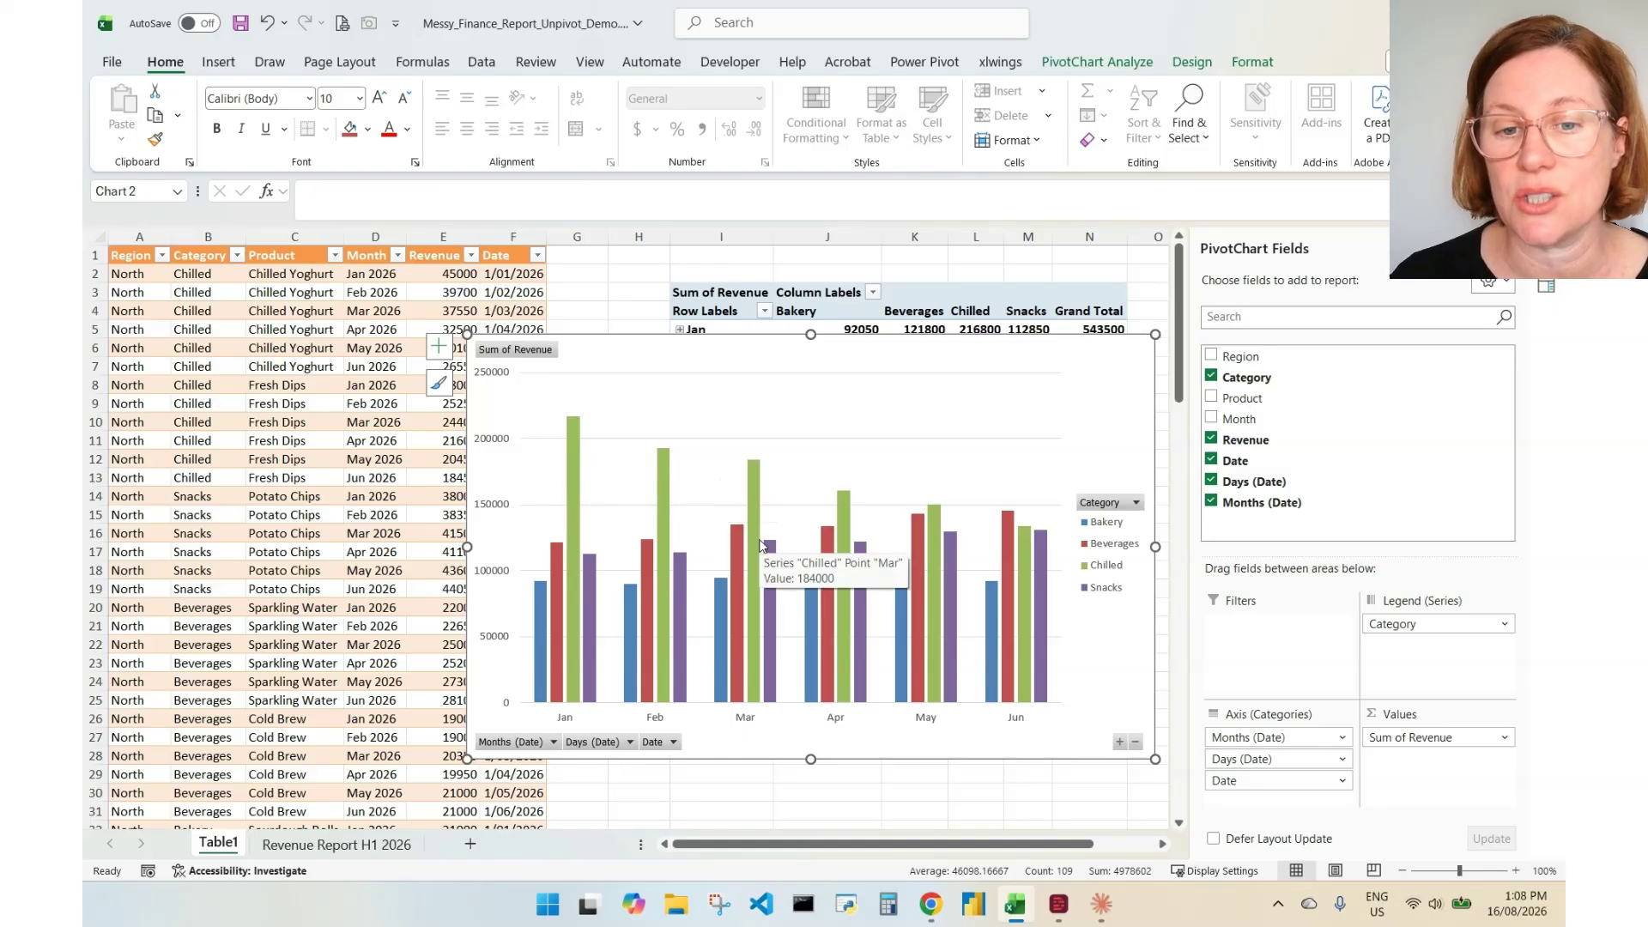
mouse_move(573, 461)
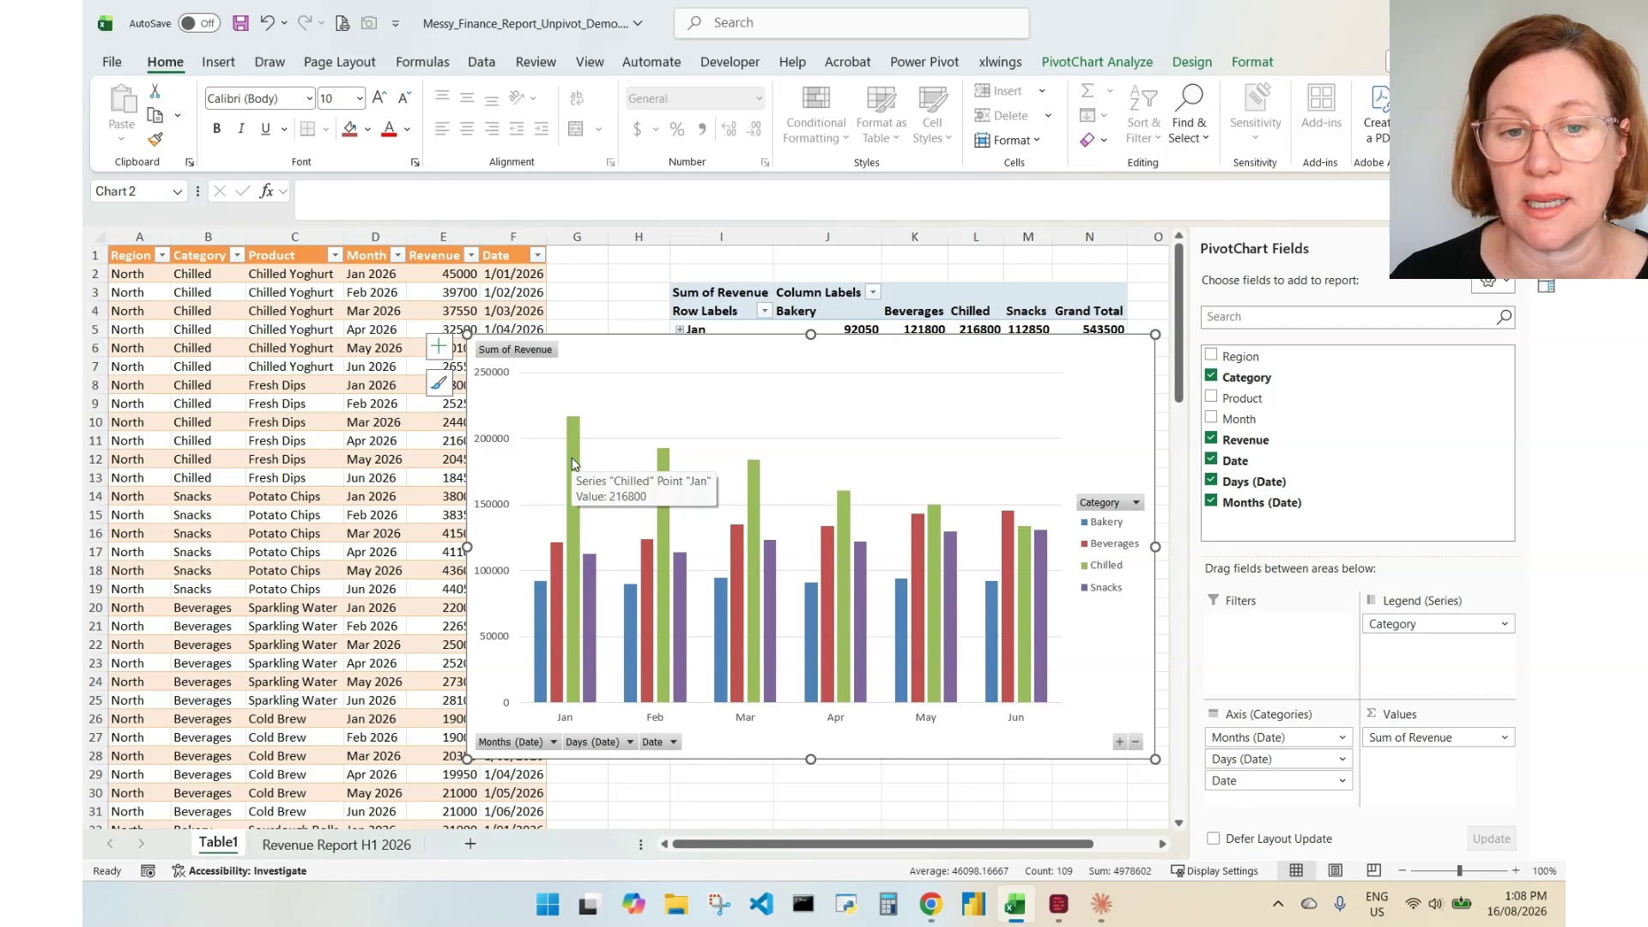
mouse_move(1023, 556)
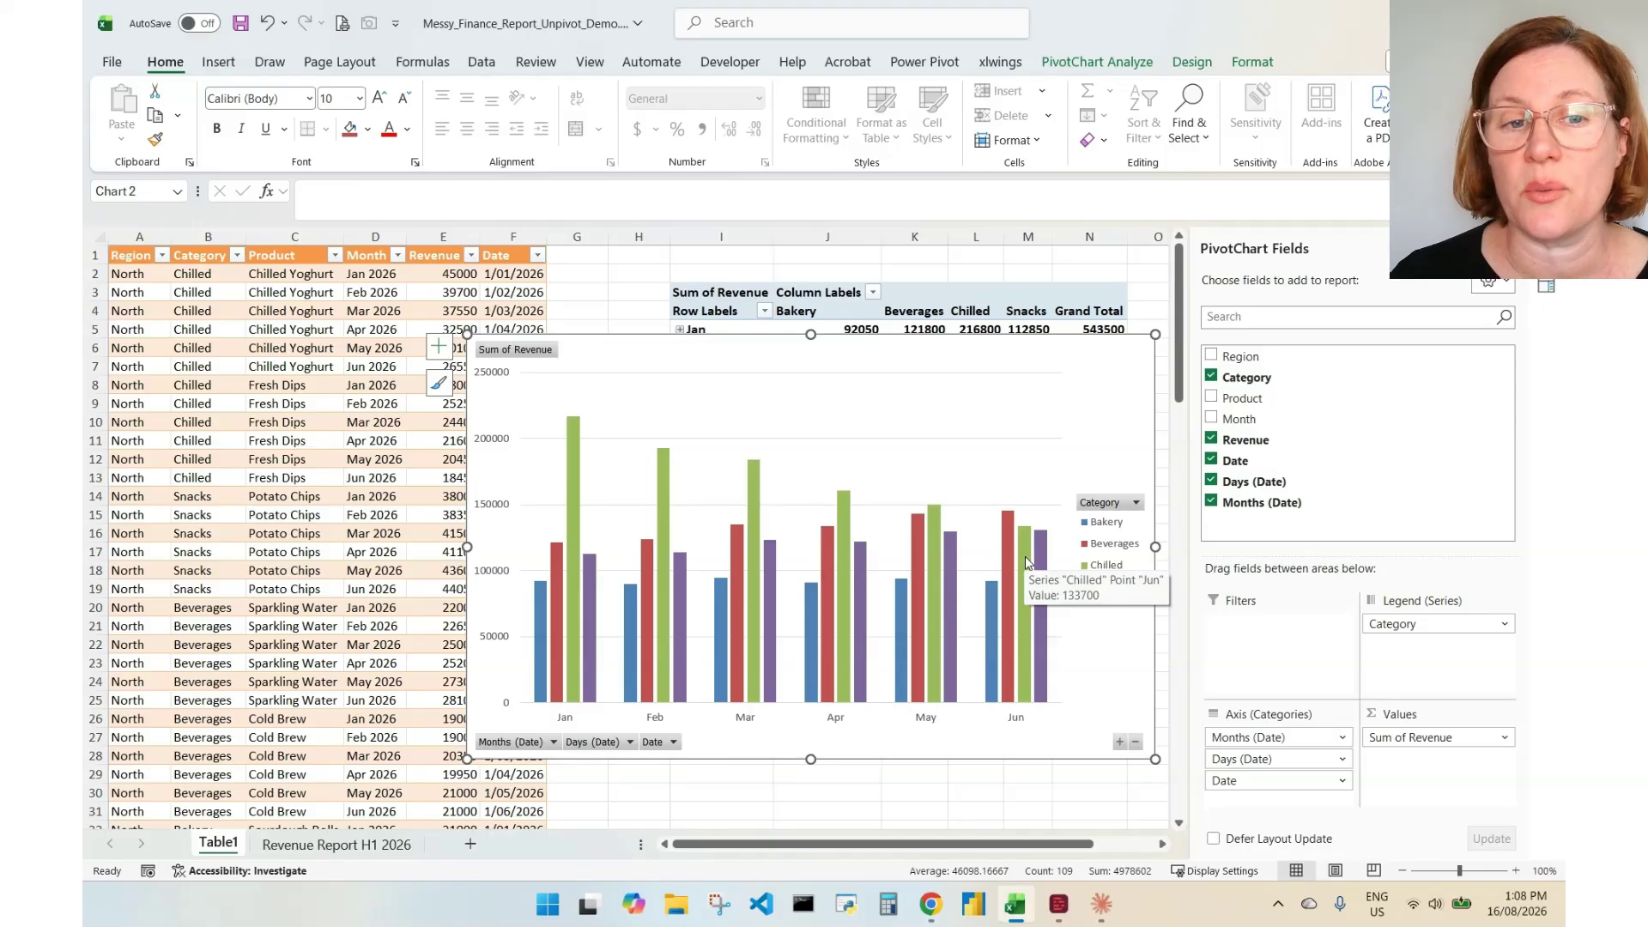
Step: Compare the Revenue Report H1 2026 sheet with the unpivoted Table1 sheet, and move the PivotChart clear of the table's Revenue and Date columns
click(335, 846)
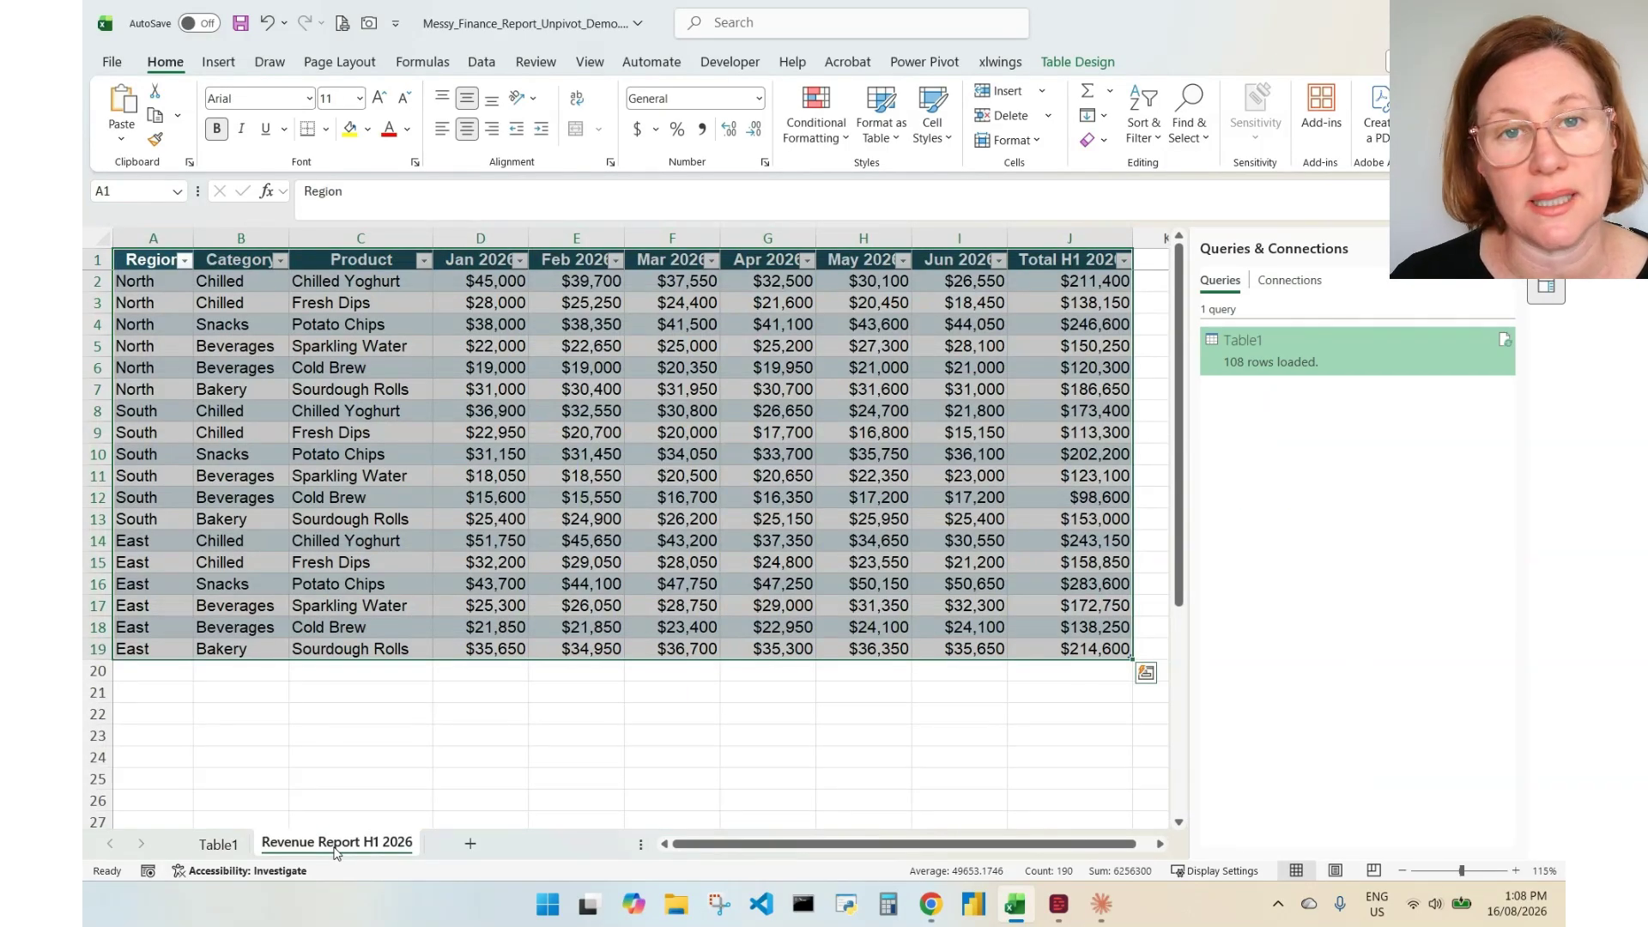
click(233, 844)
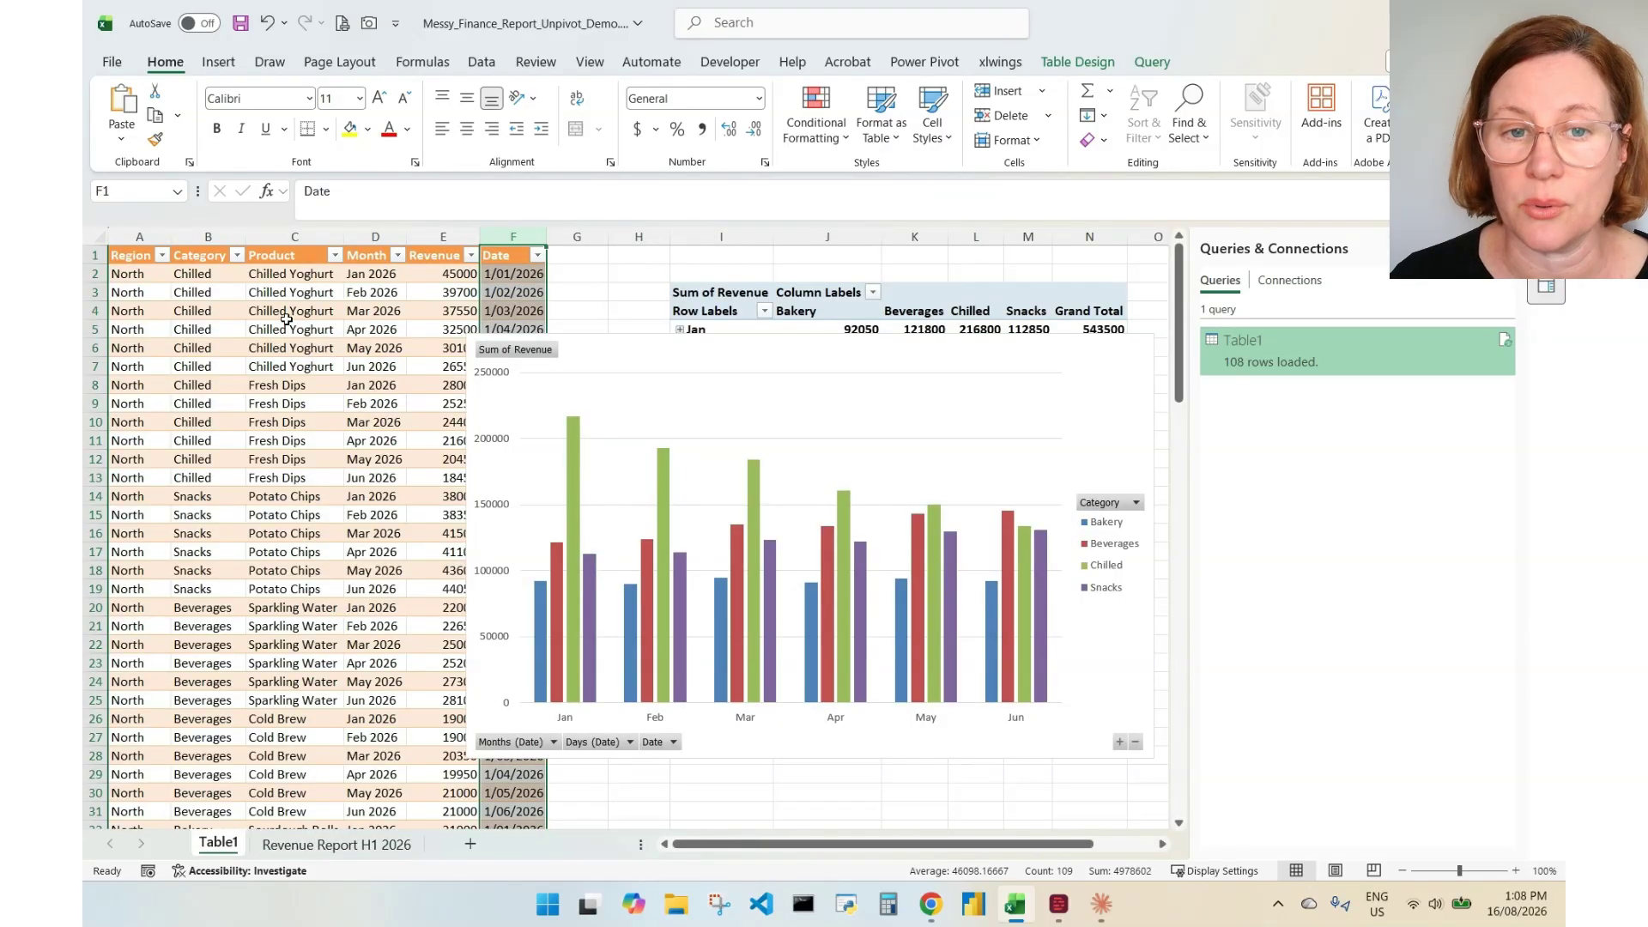
click(657, 364)
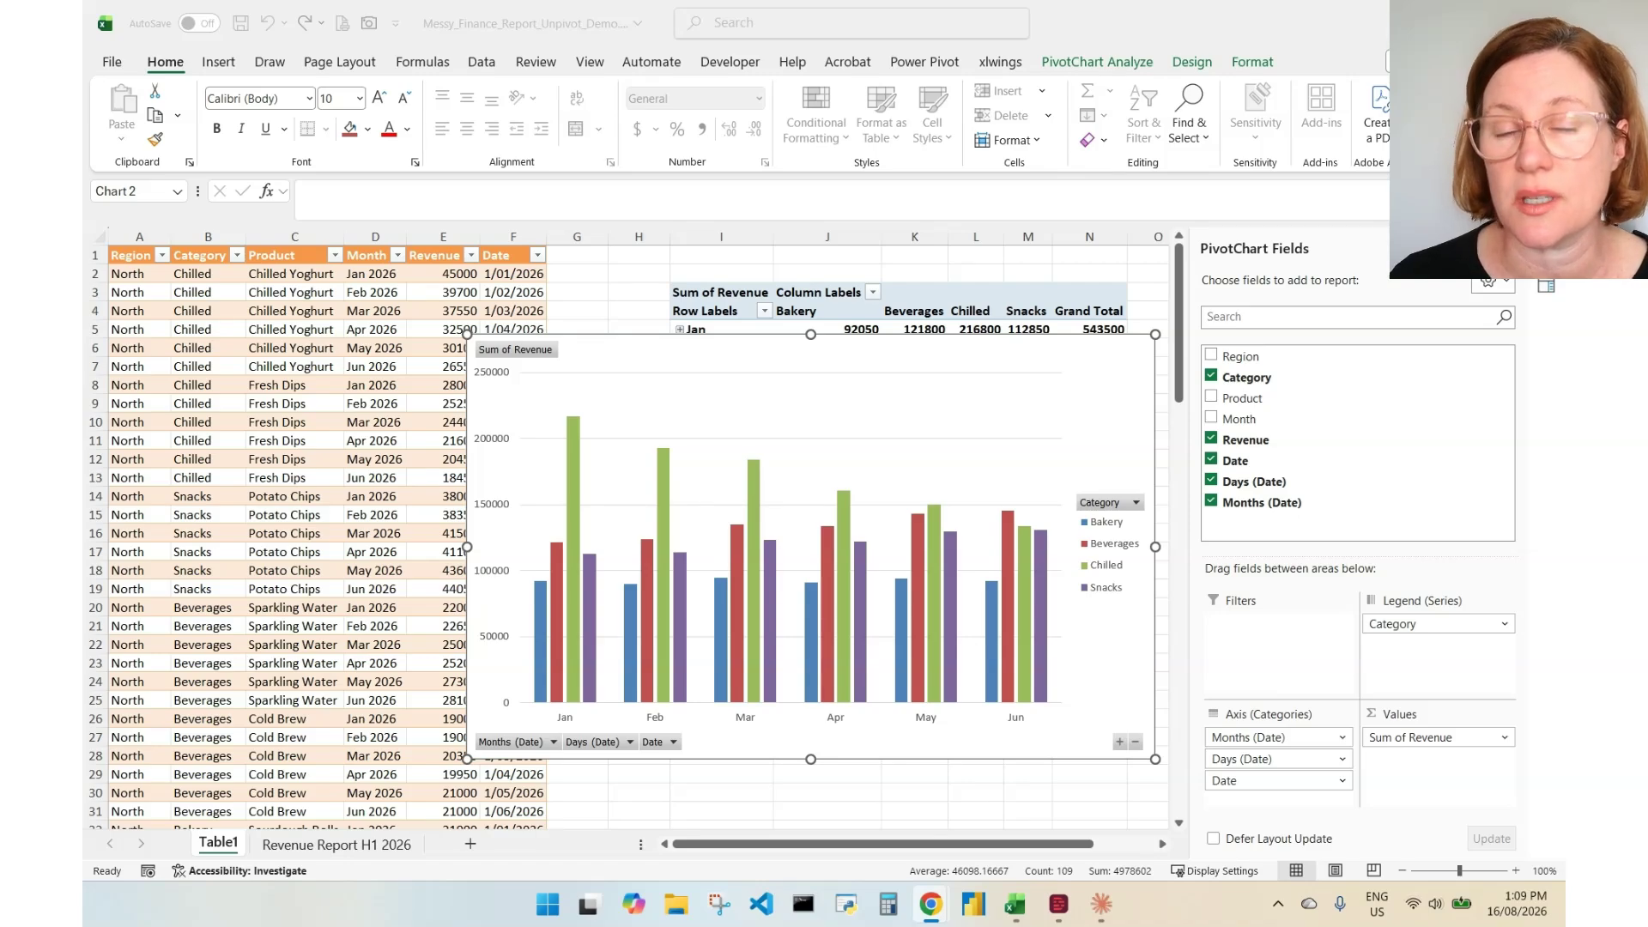
drag(703, 390, 800, 386)
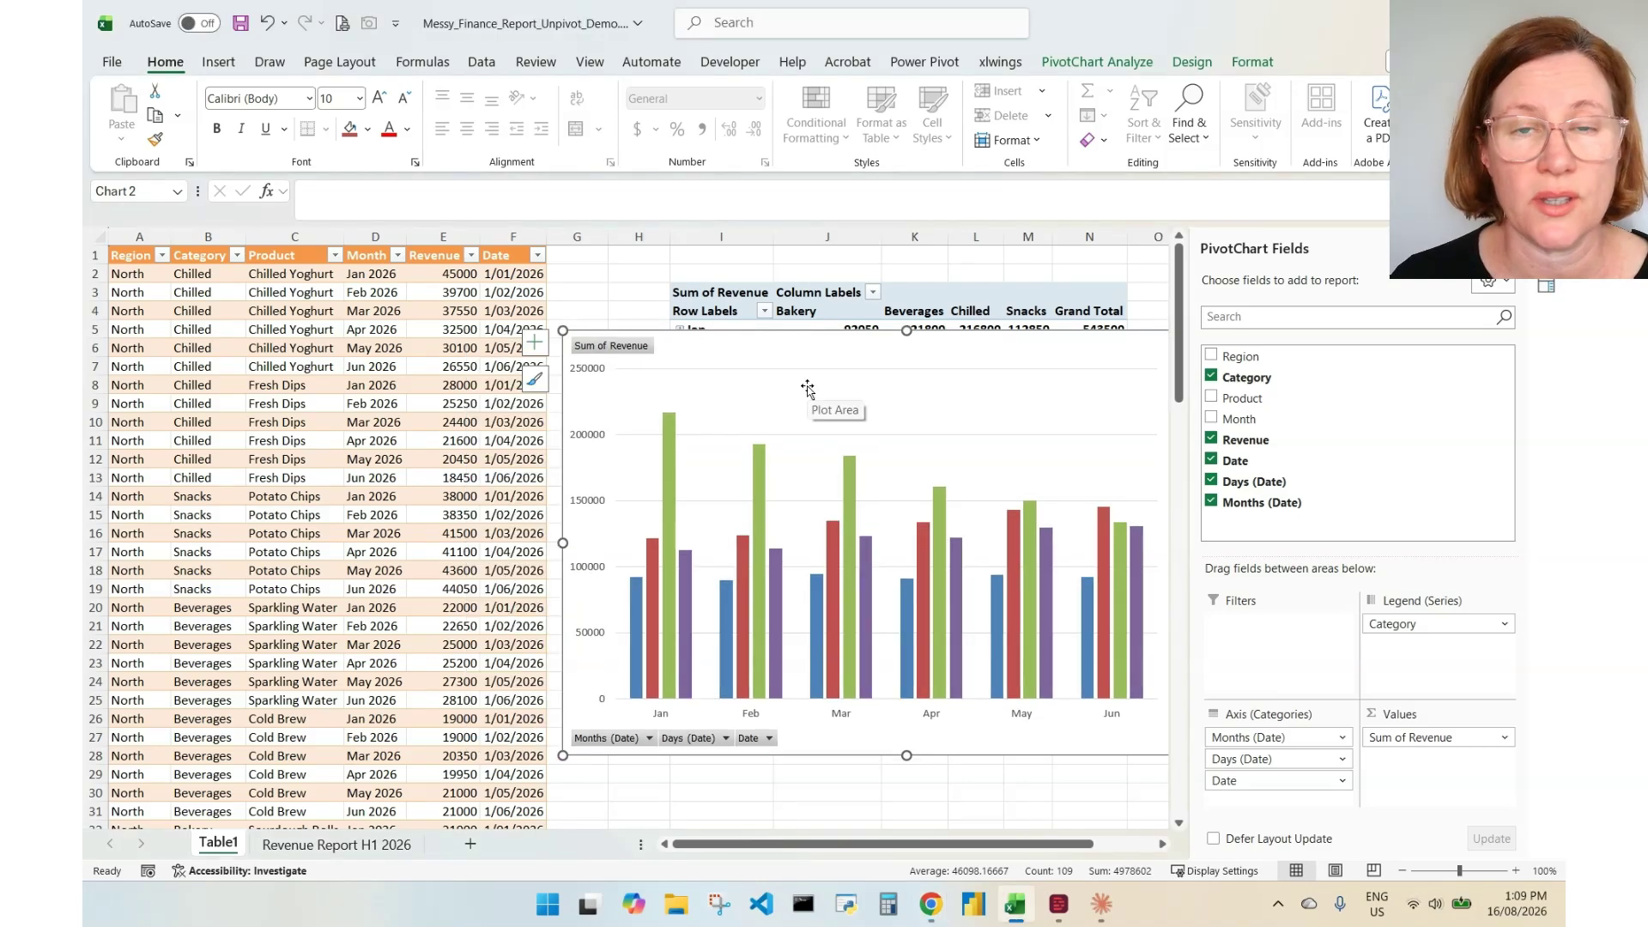
click(314, 347)
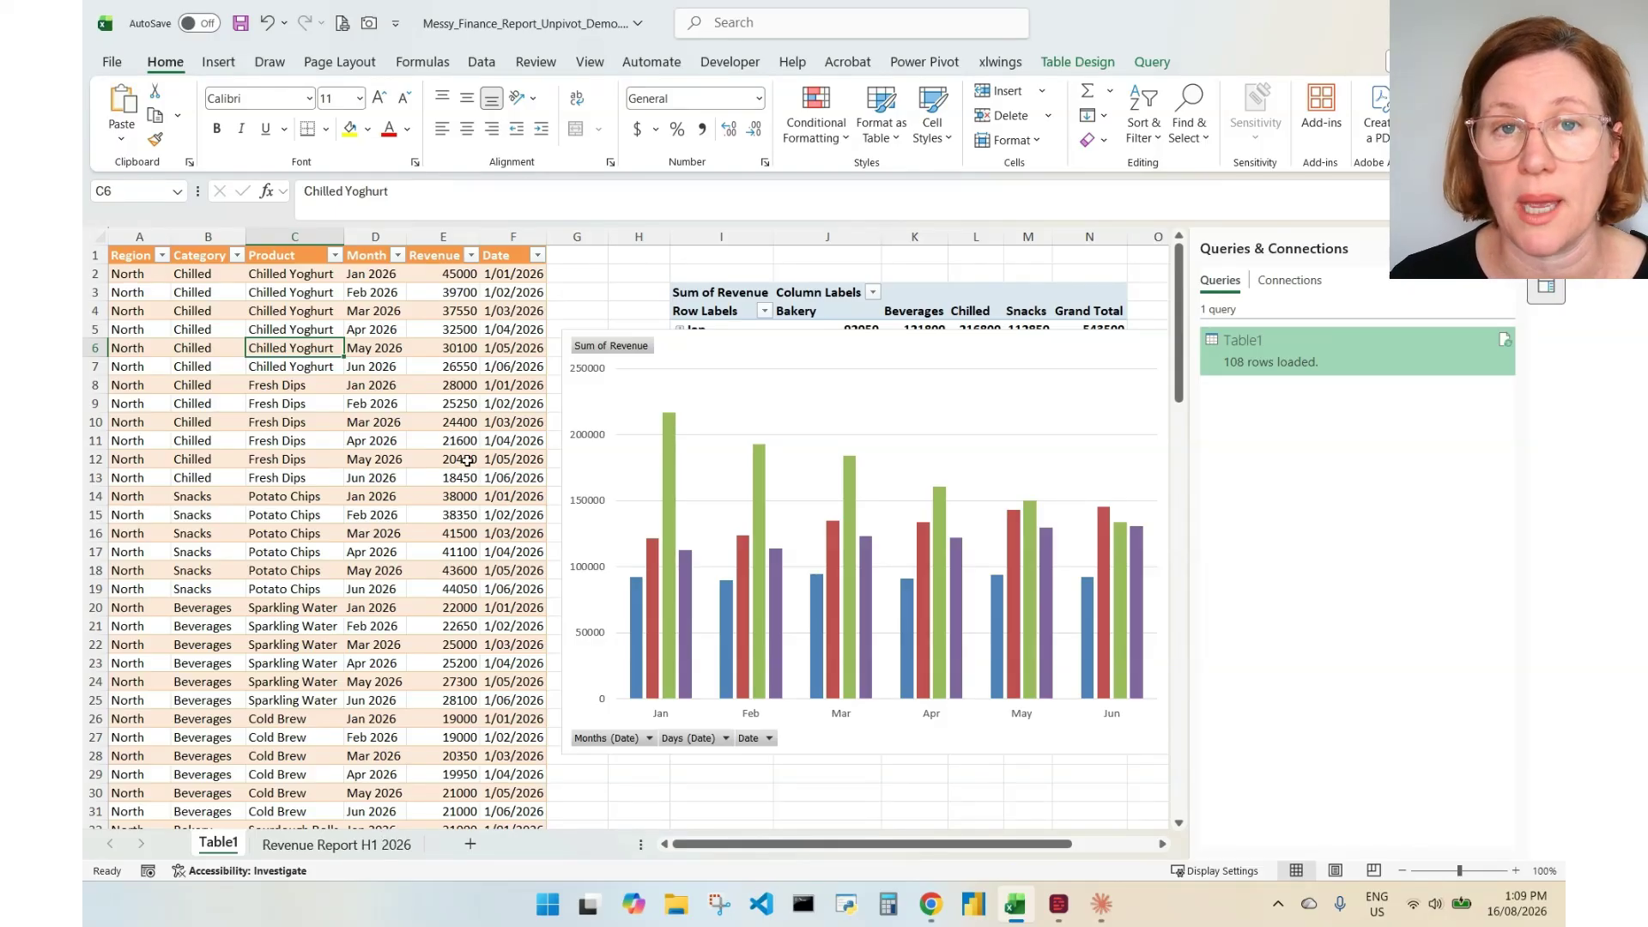
Step: Review the Total H1 2026 column on the Revenue Report H1 2026 sheet and the data refresh options, and return to Table1
click(336, 845)
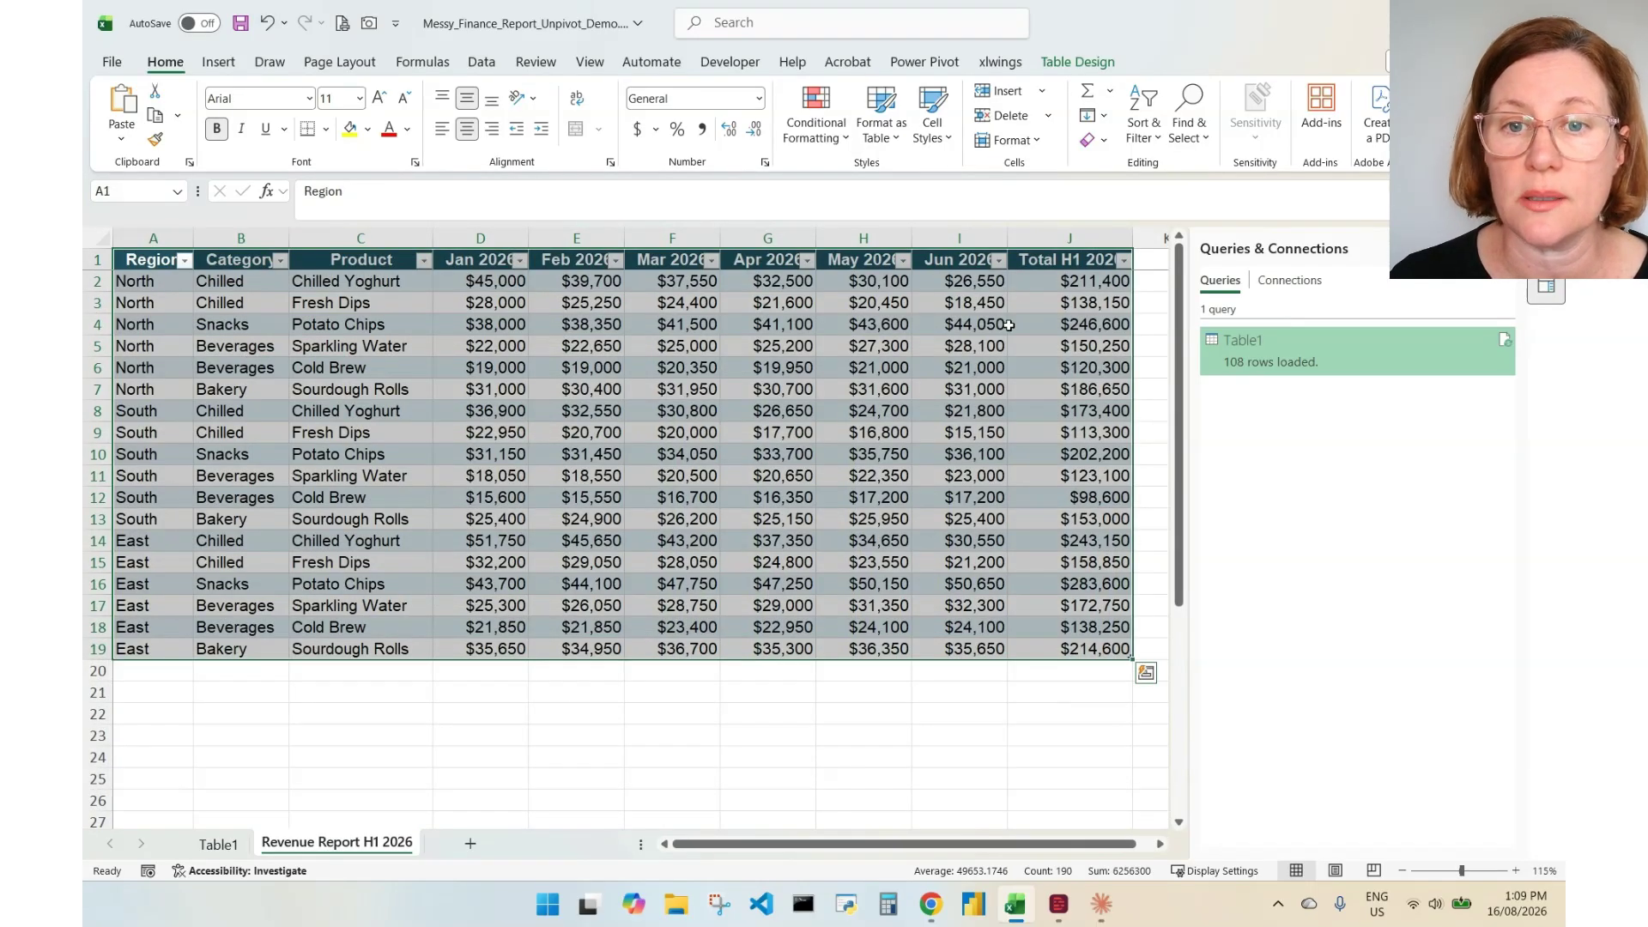
click(1070, 237)
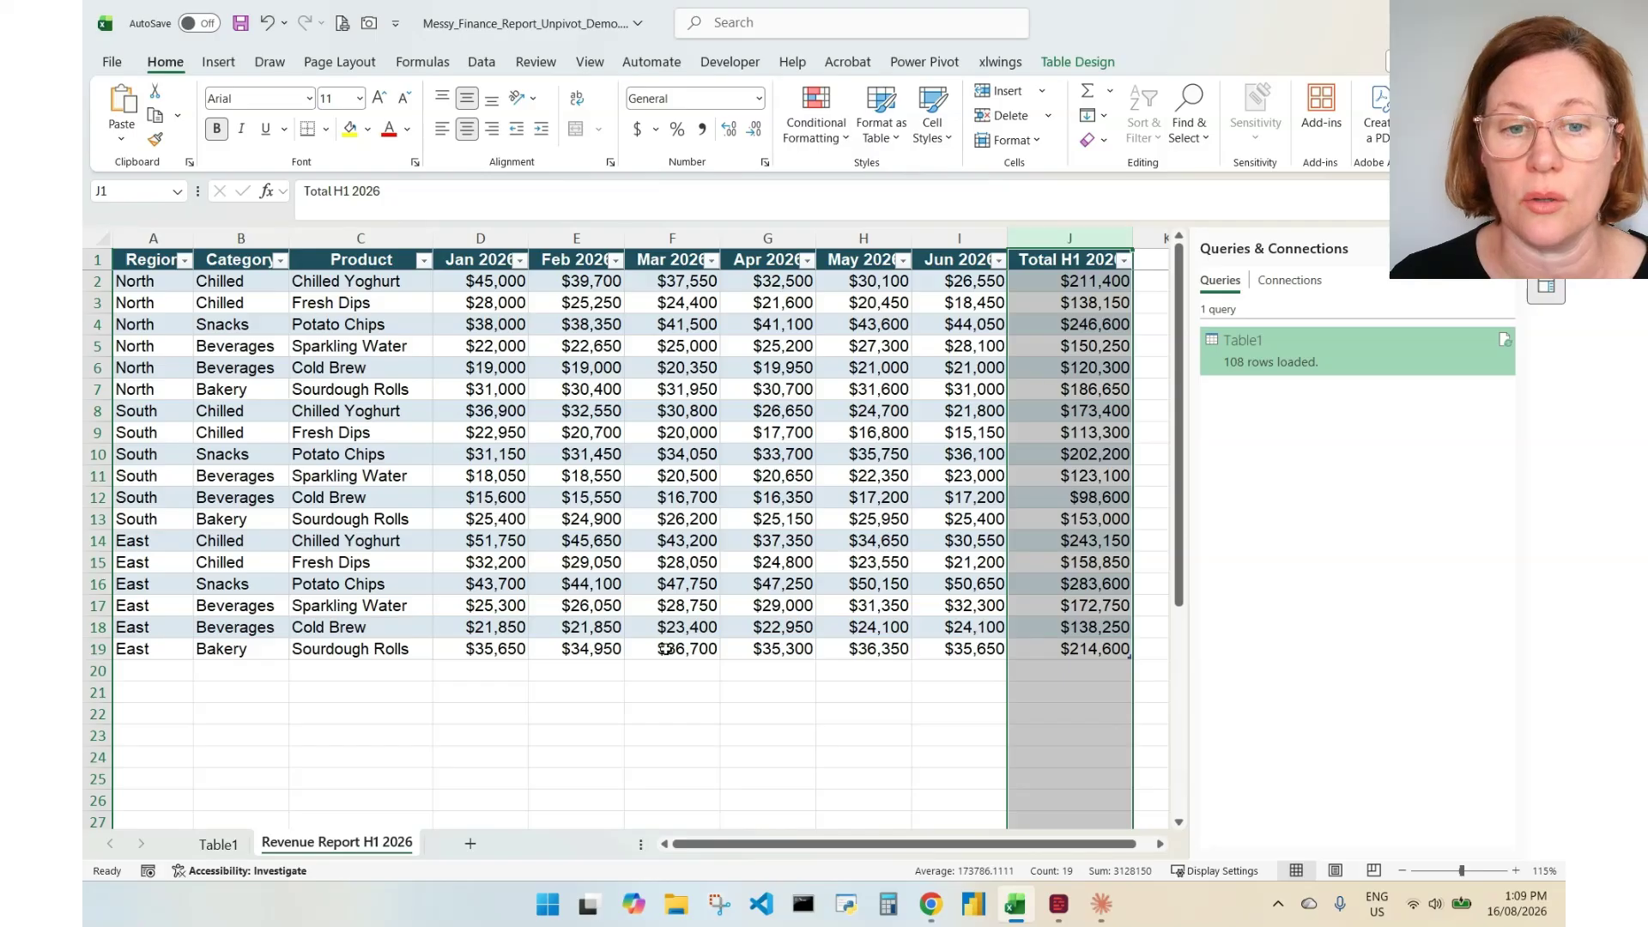
key(alt+a)
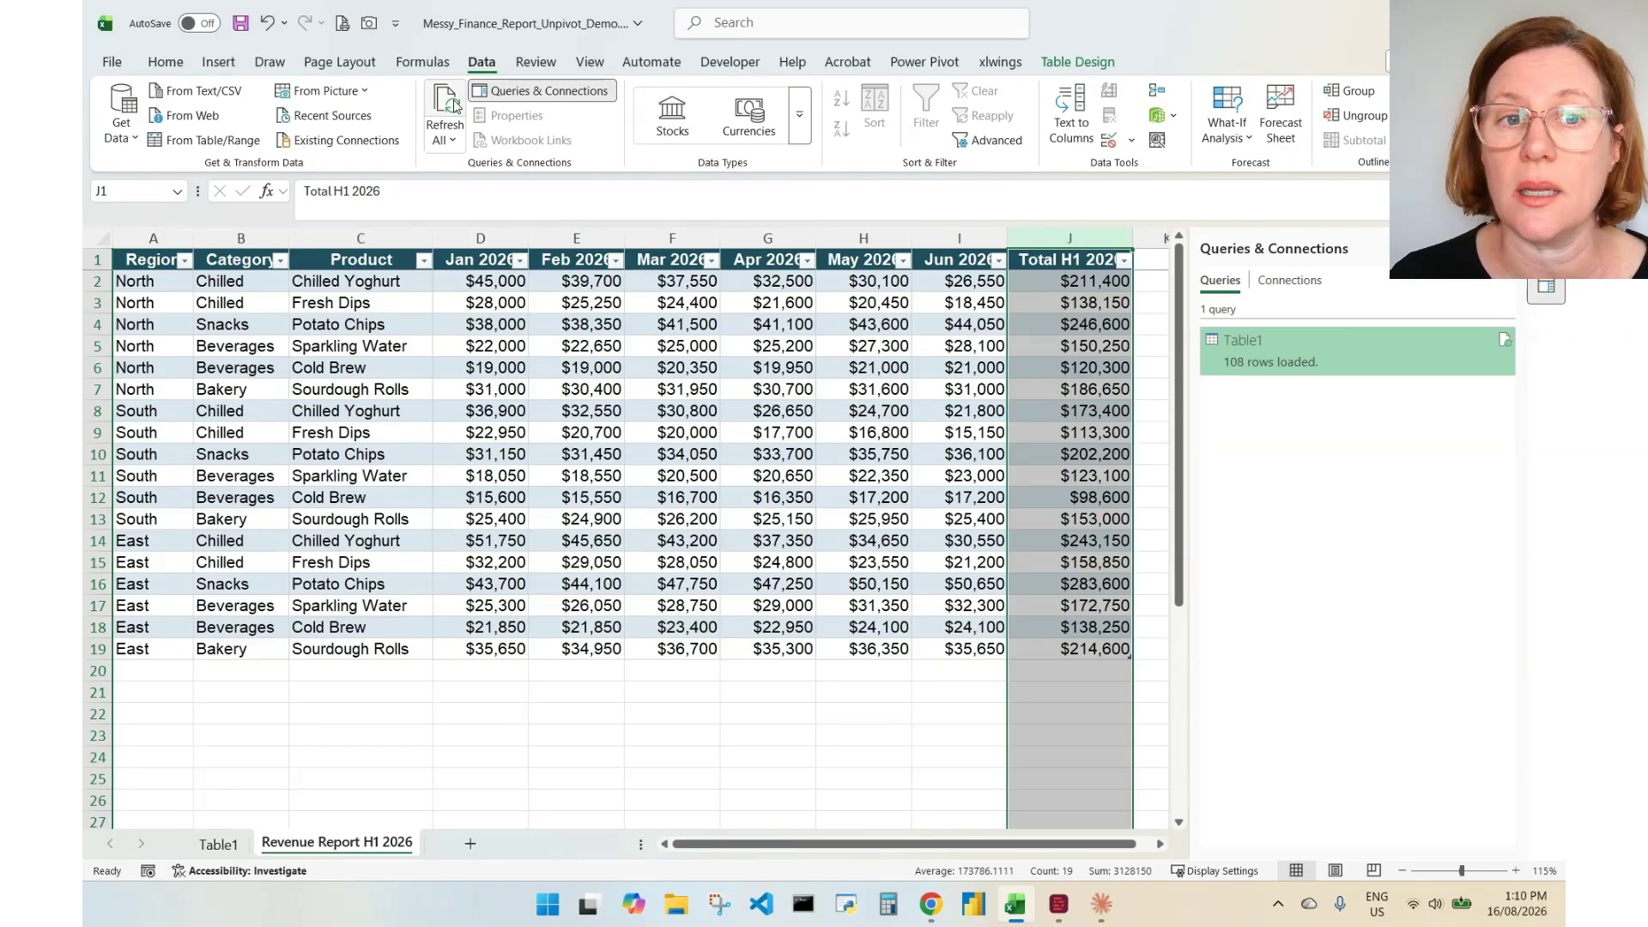
click(219, 844)
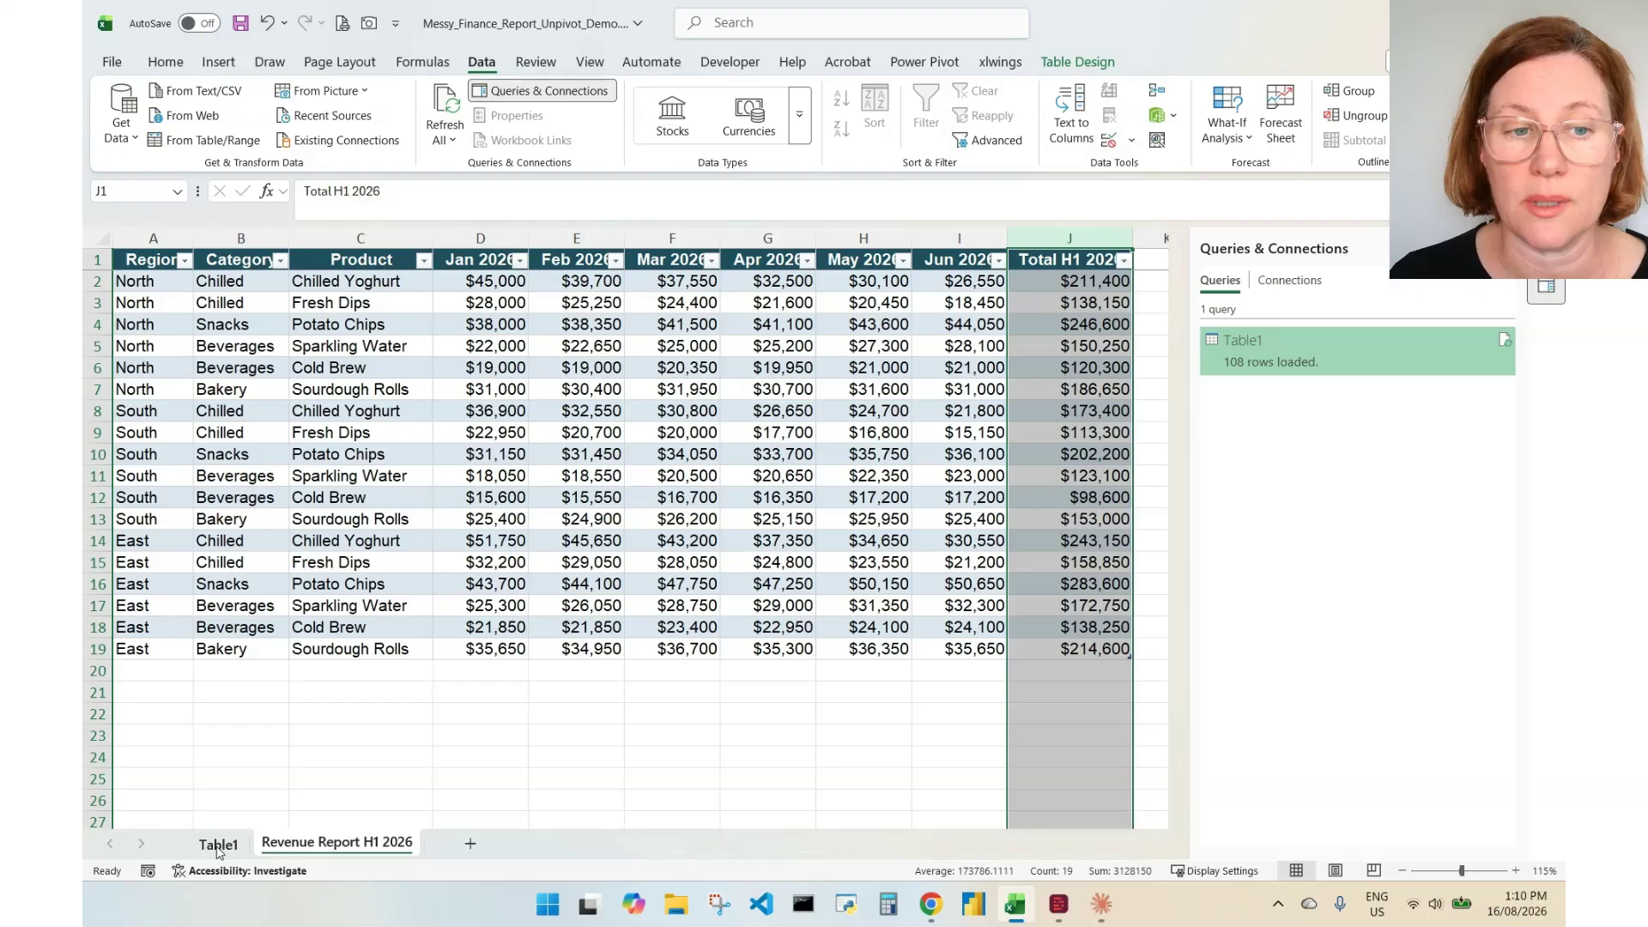